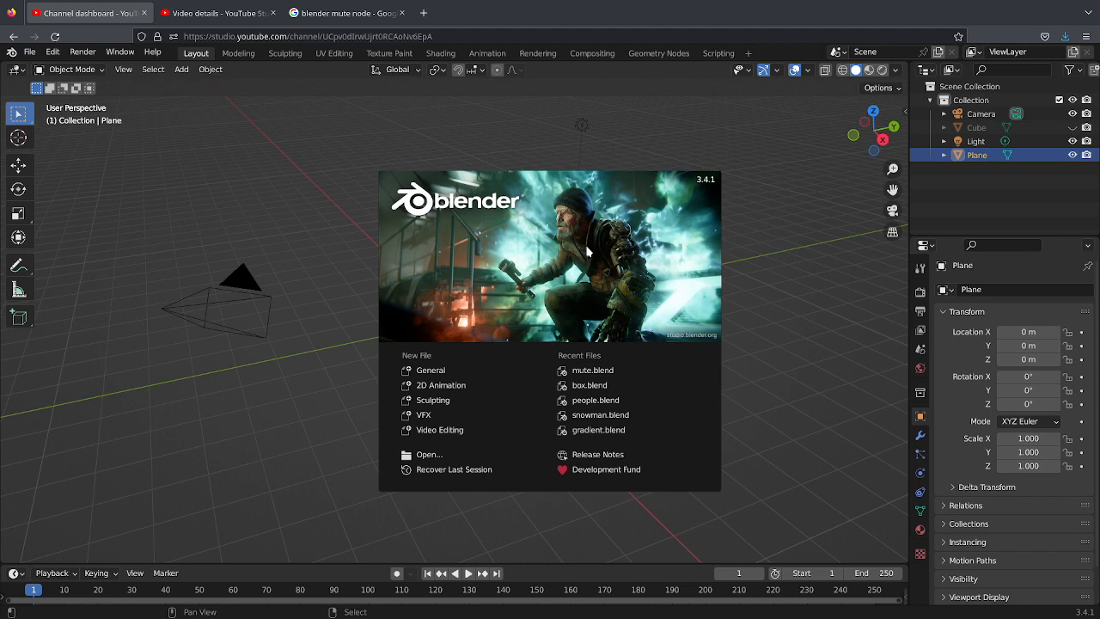
- Switch to the Shading workspace and create a new material for the plane
left_click(590, 255)
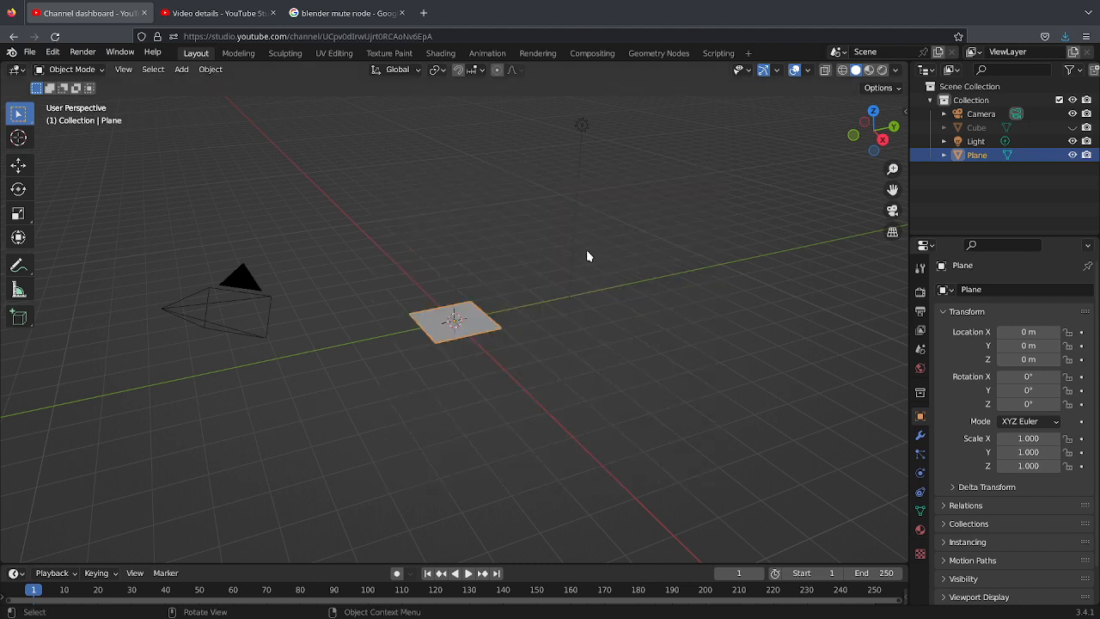
left_click(441, 52)
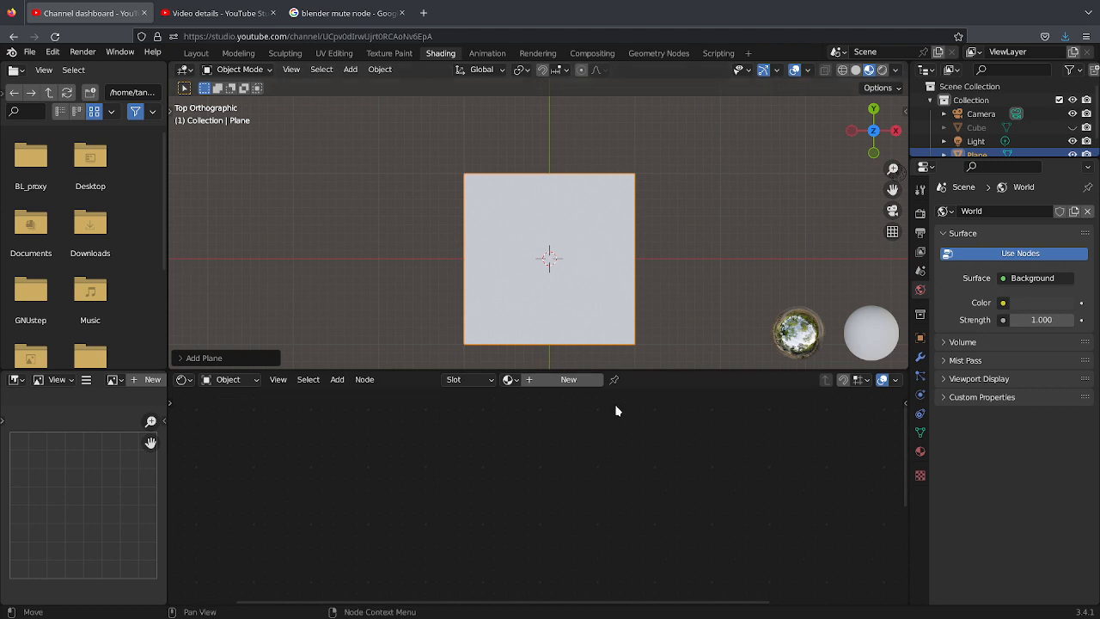
left_click(577, 381)
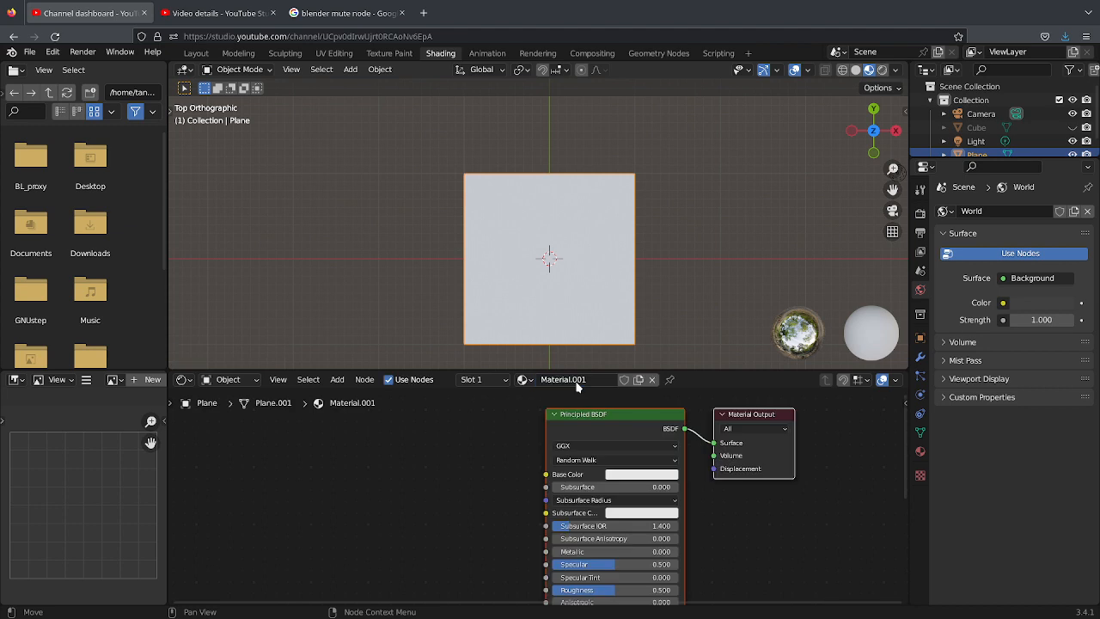
- Add a Texture Coordinate node and connect its UV output to the Principled BSDF's Base Color
middle_click_drag(576, 404, 732, 405)
middle_click_drag(626, 464, 735, 460)
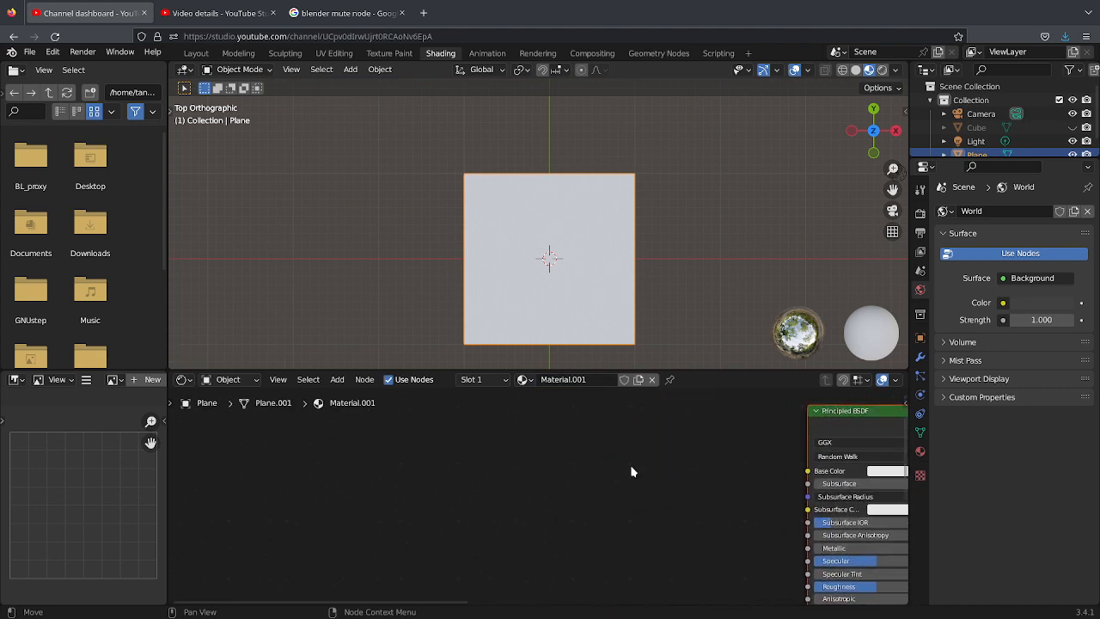
left_click(337, 381)
mouse_move(375, 416)
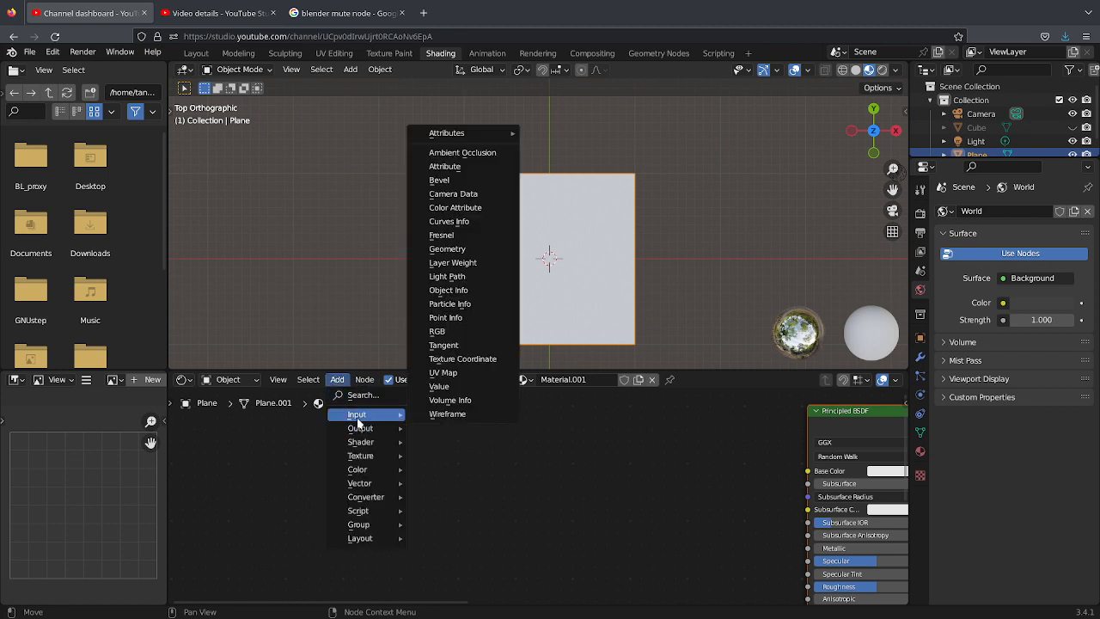
left_click(450, 358)
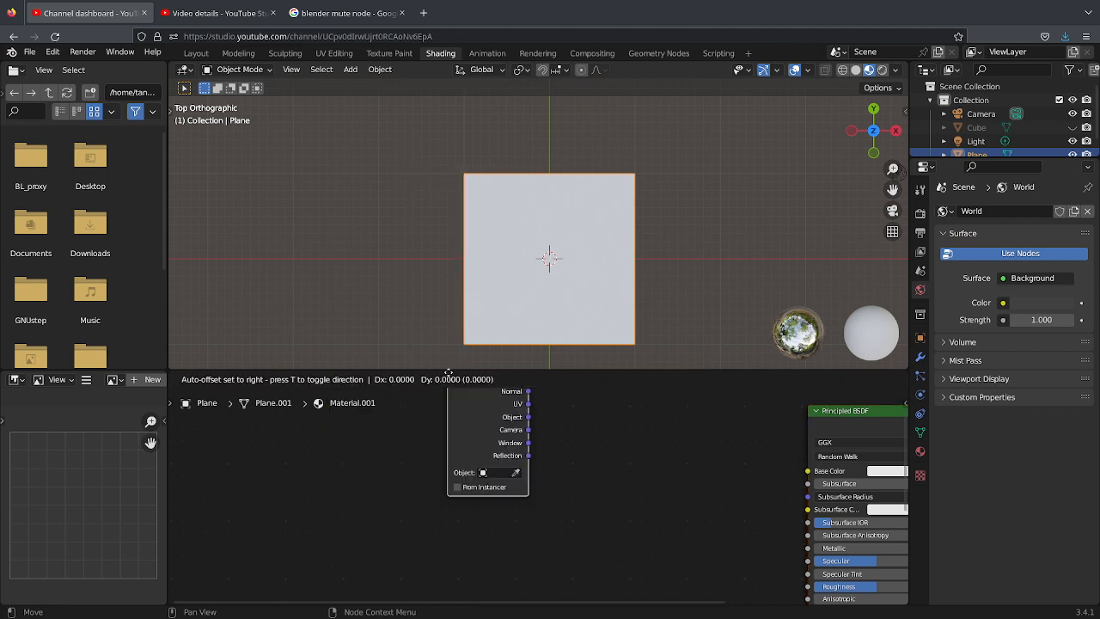
left_click(223, 425)
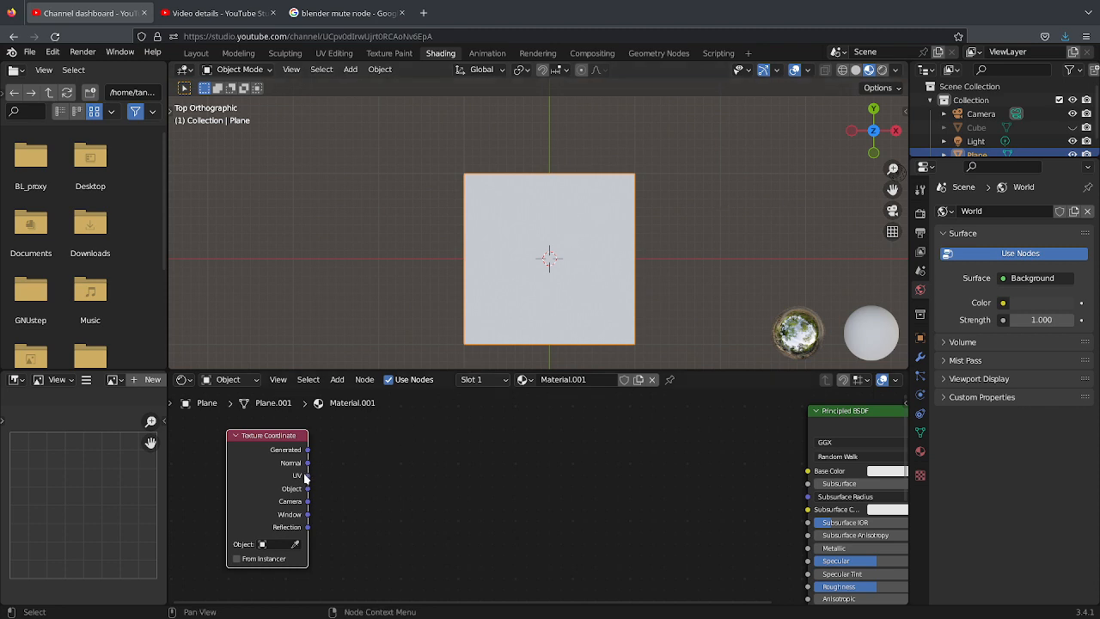
left_click_drag(307, 476, 808, 470)
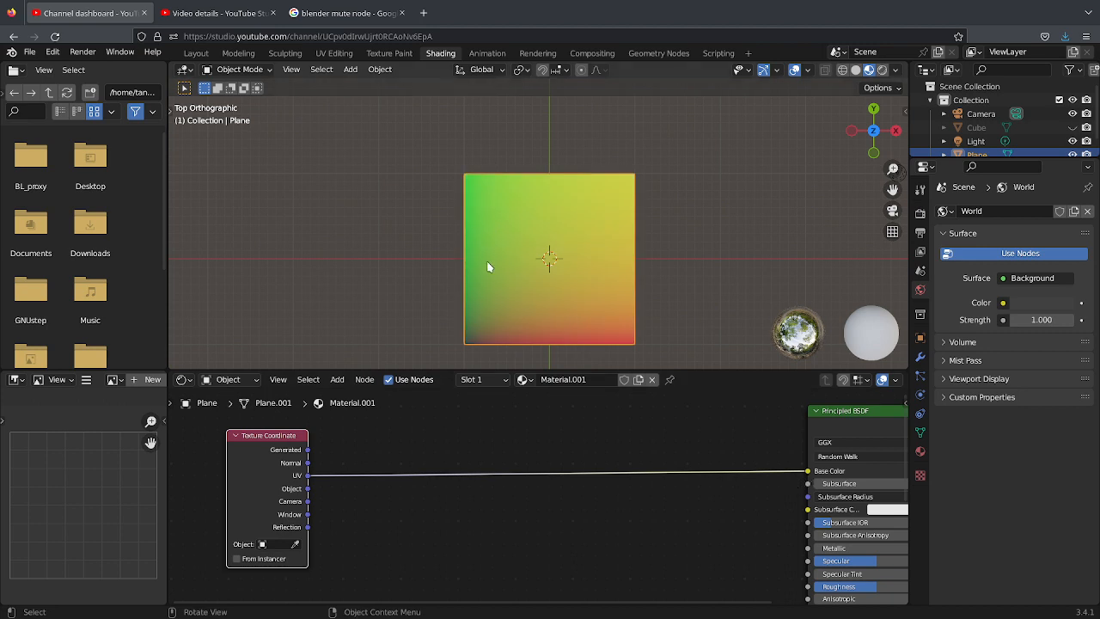
- Insert a Separate XYZ node on the link between the UV output and Base Color
left_click(338, 381)
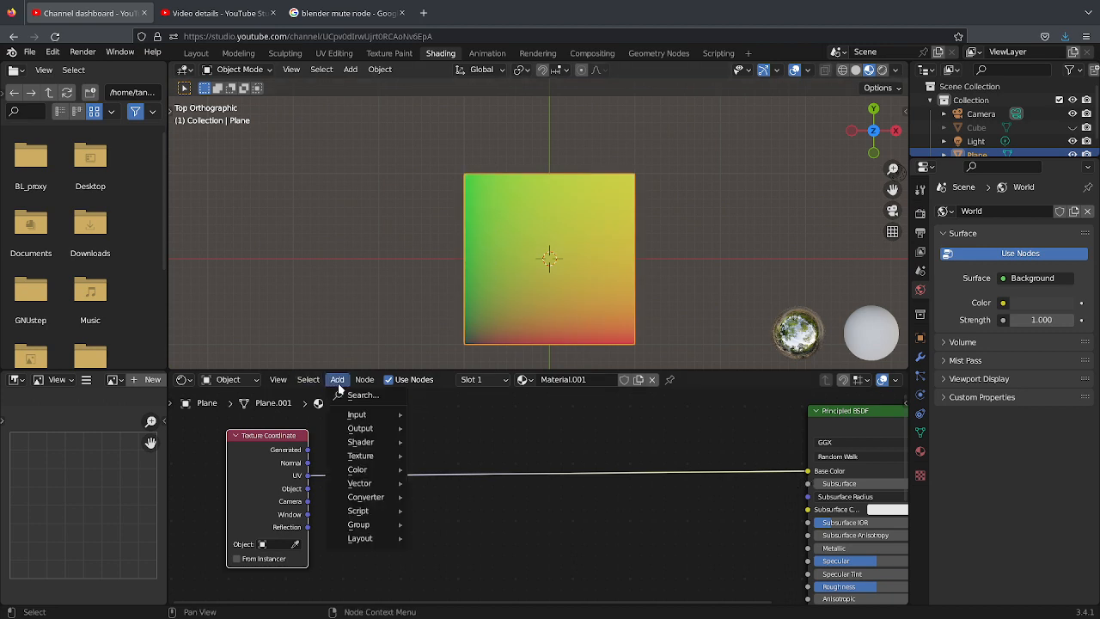
mouse_move(361, 501)
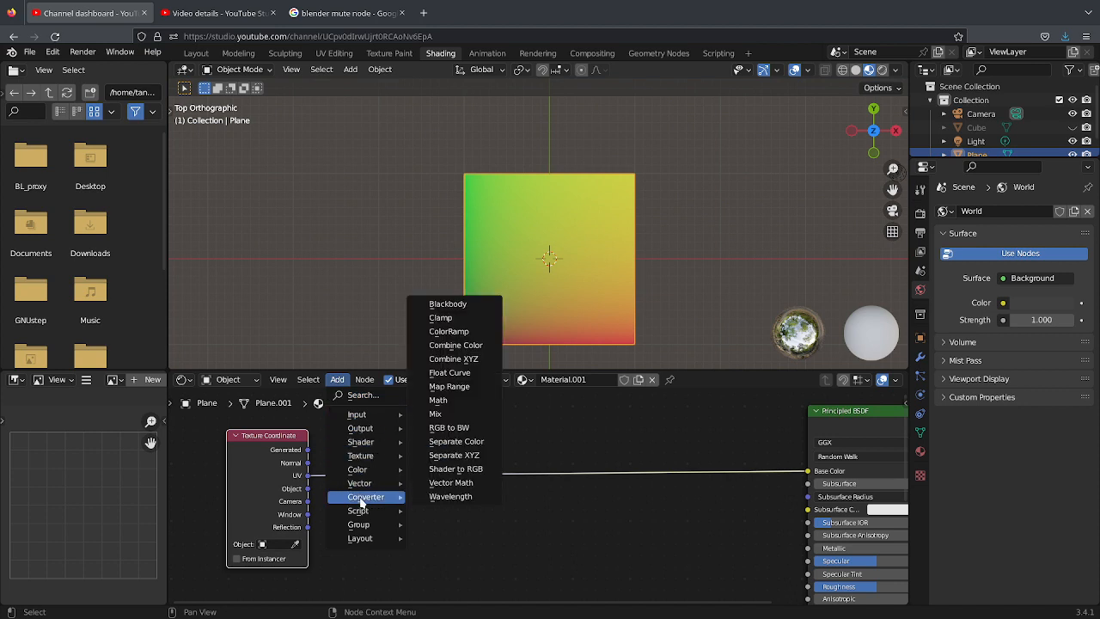
left_click(454, 455)
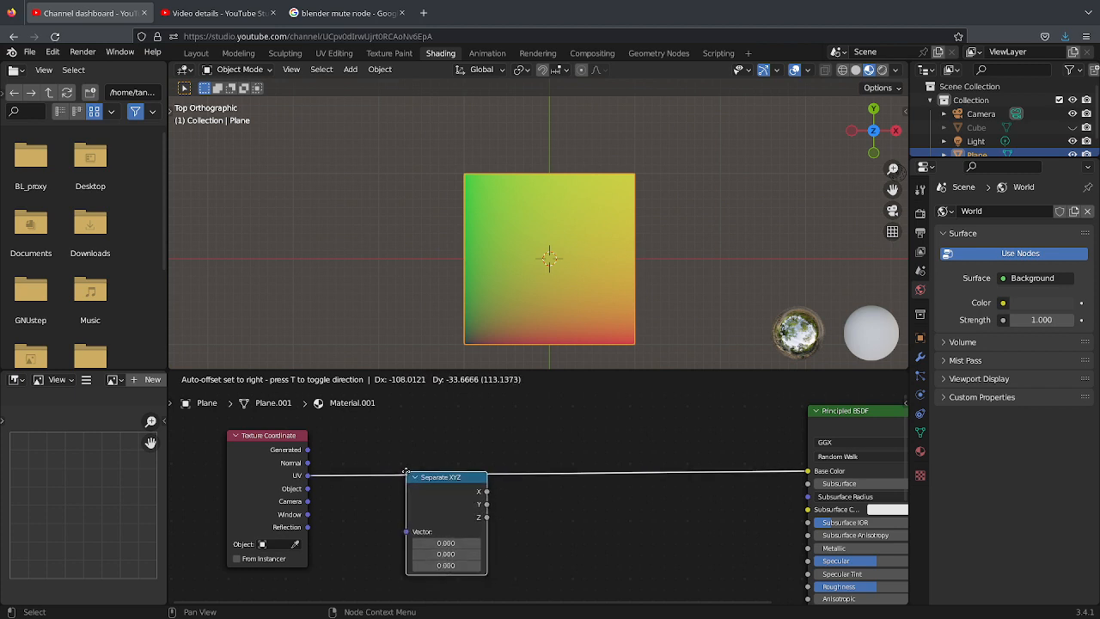
left_click(395, 462)
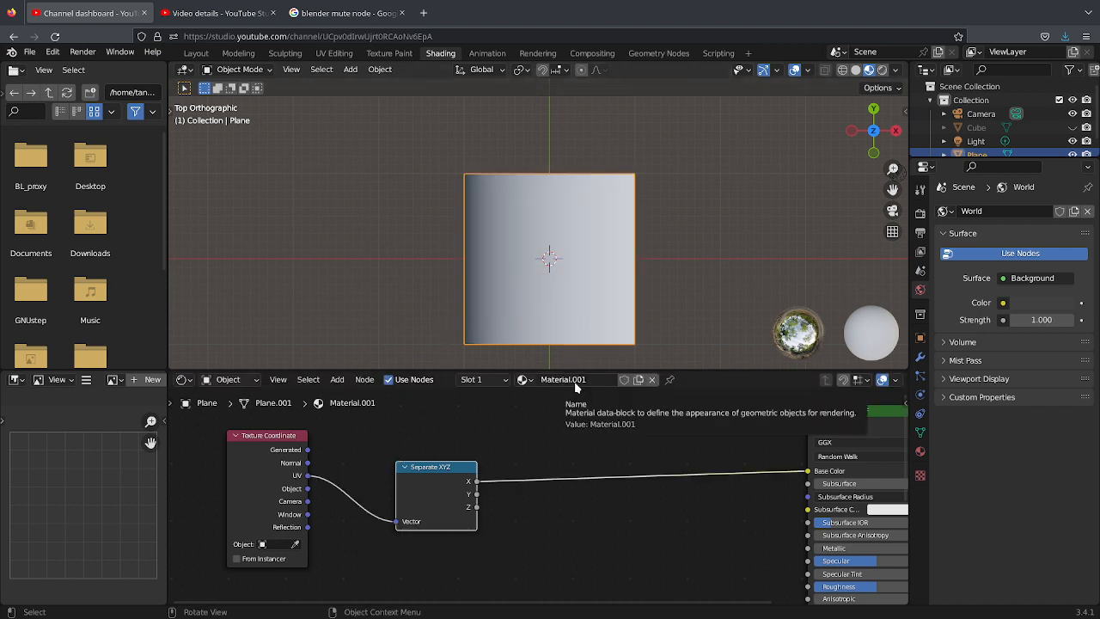
- Insert a Math node after the Separate XYZ node's X output, set to Power with an exponent of 2
left_click(337, 378)
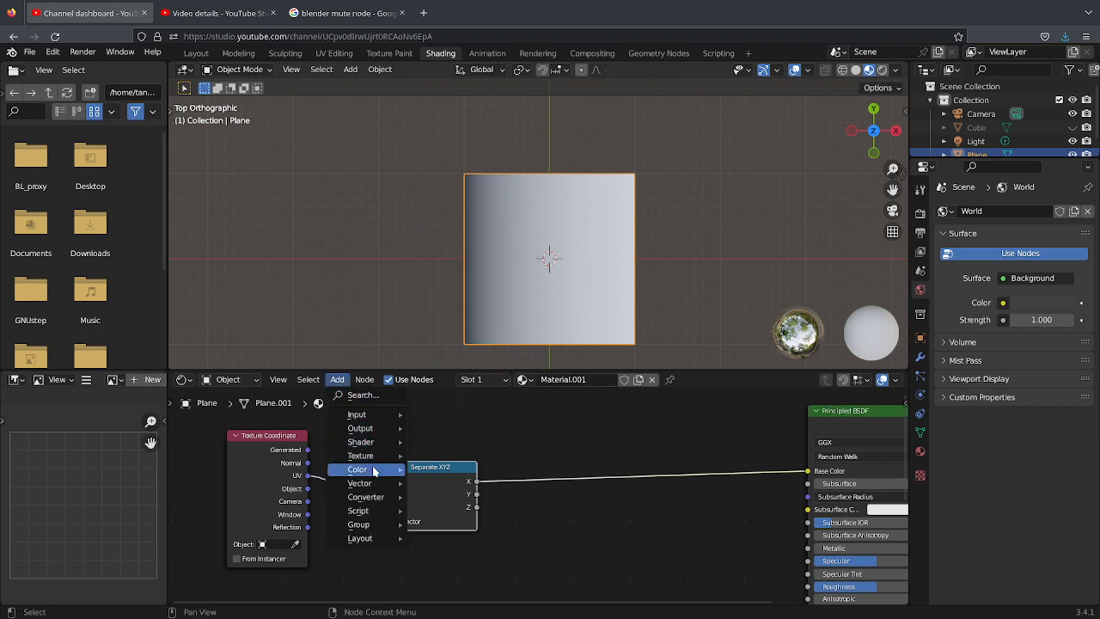
mouse_move(377, 496)
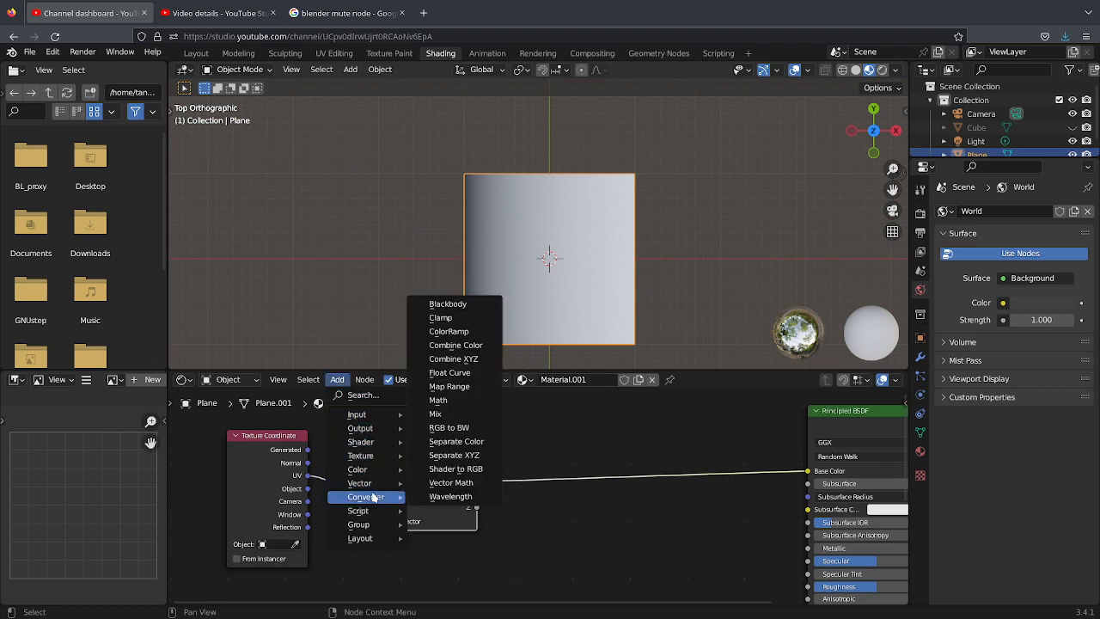
left_click(440, 400)
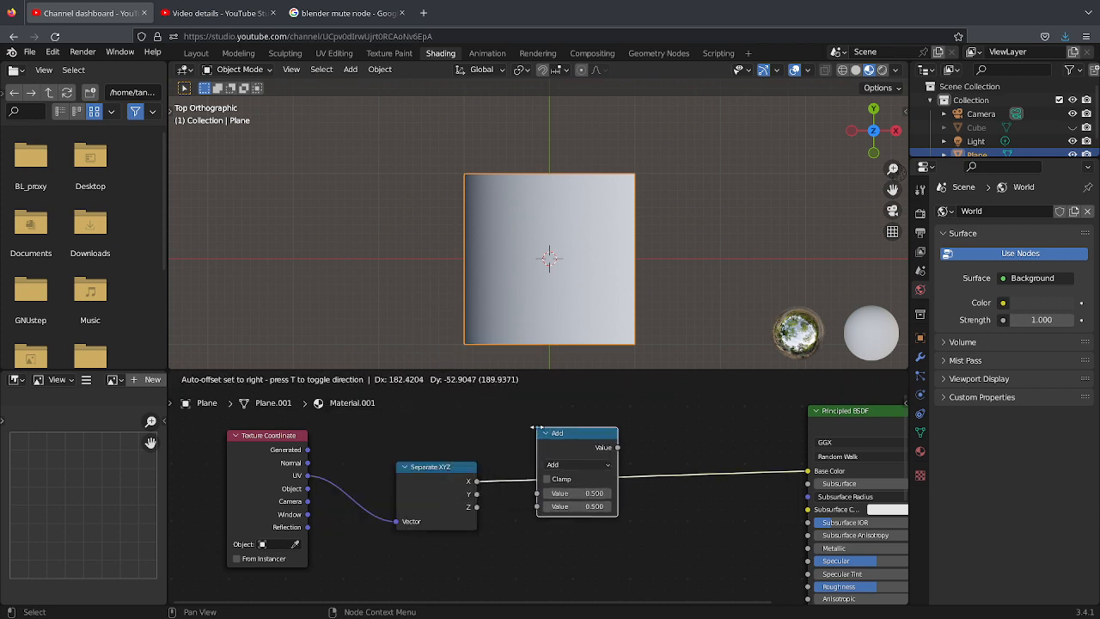
left_click(537, 427)
left_click(561, 465)
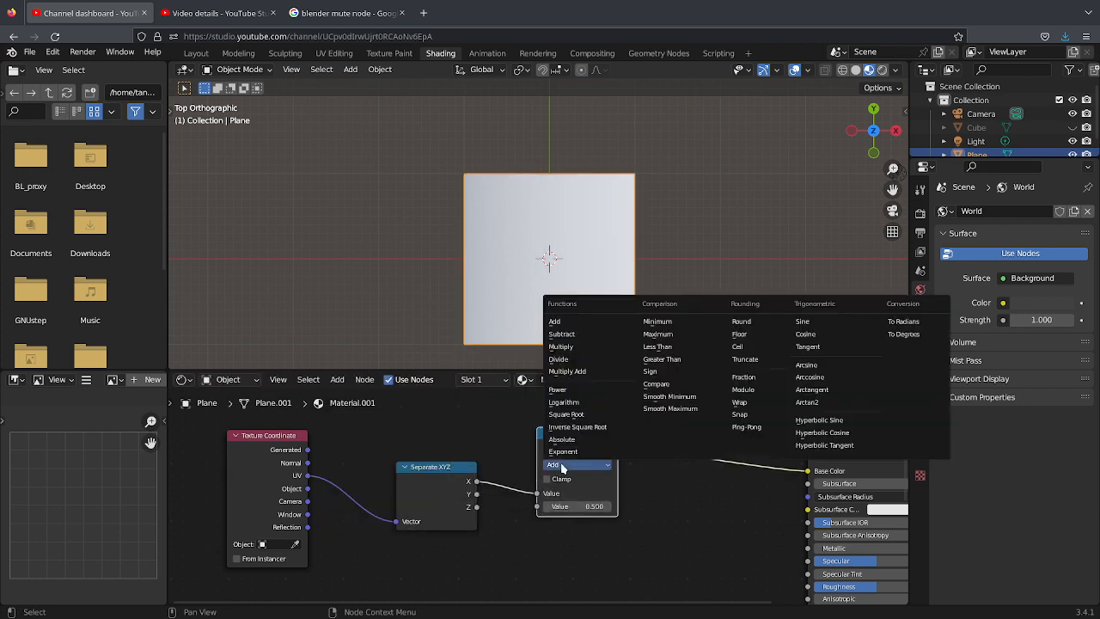
left_click(563, 389)
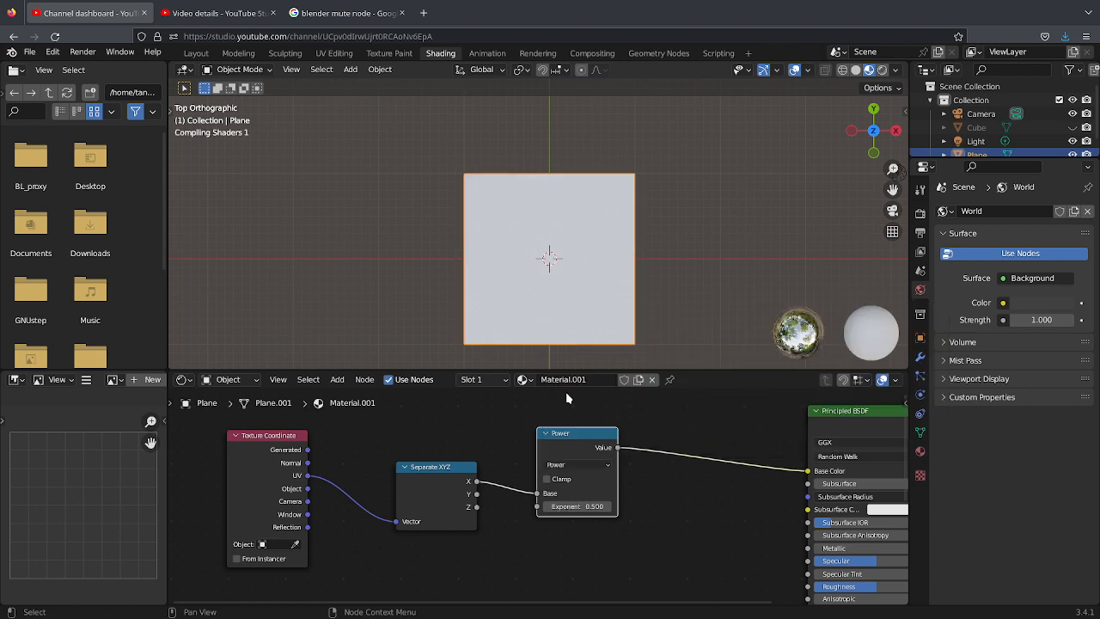
left_click(590, 506)
type("2")
key("Return")
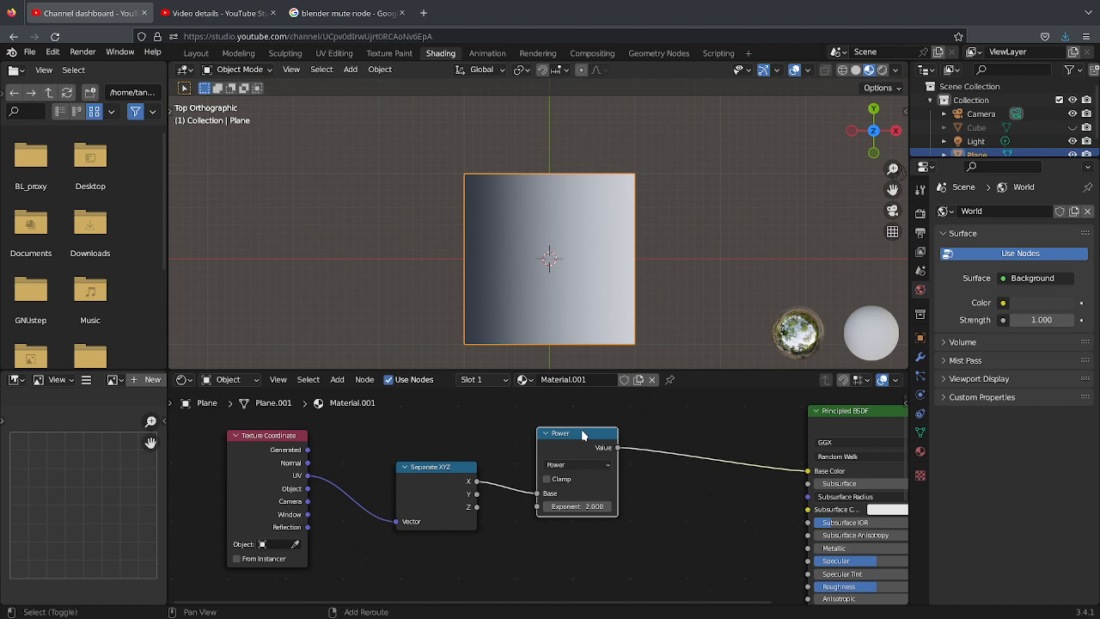
- Duplicate the Power node below the collapsed original, set the copy to Absolute and feed it the Separate XYZ node's Y output
key("shift+d")
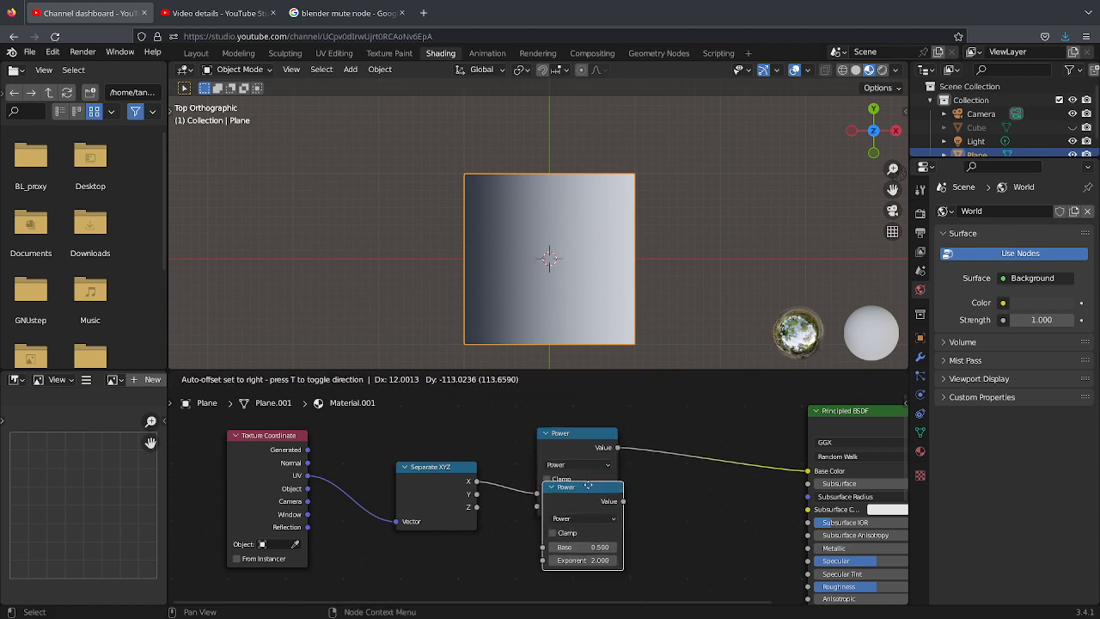
left_click(583, 522)
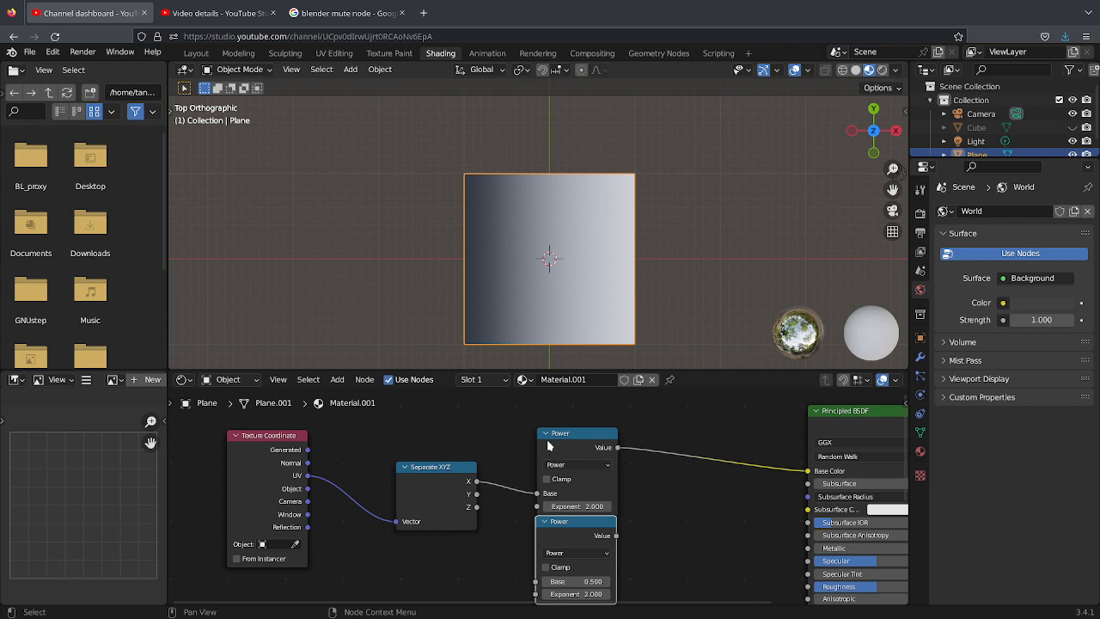
left_click(544, 433)
left_click_drag(578, 525, 570, 480)
left_click(567, 510)
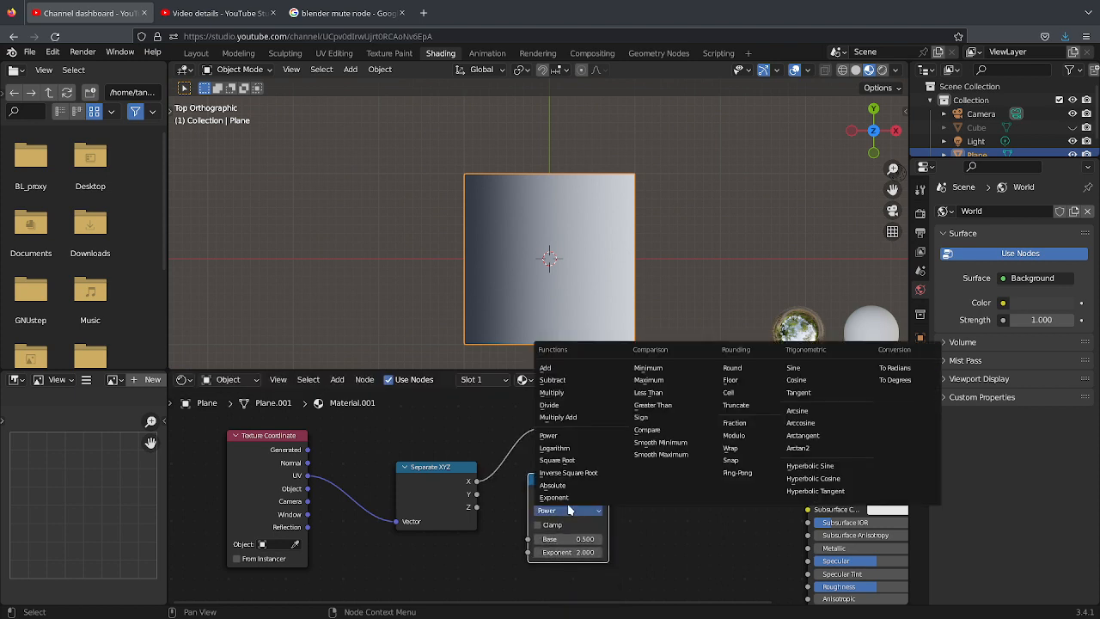
left_click(564, 485)
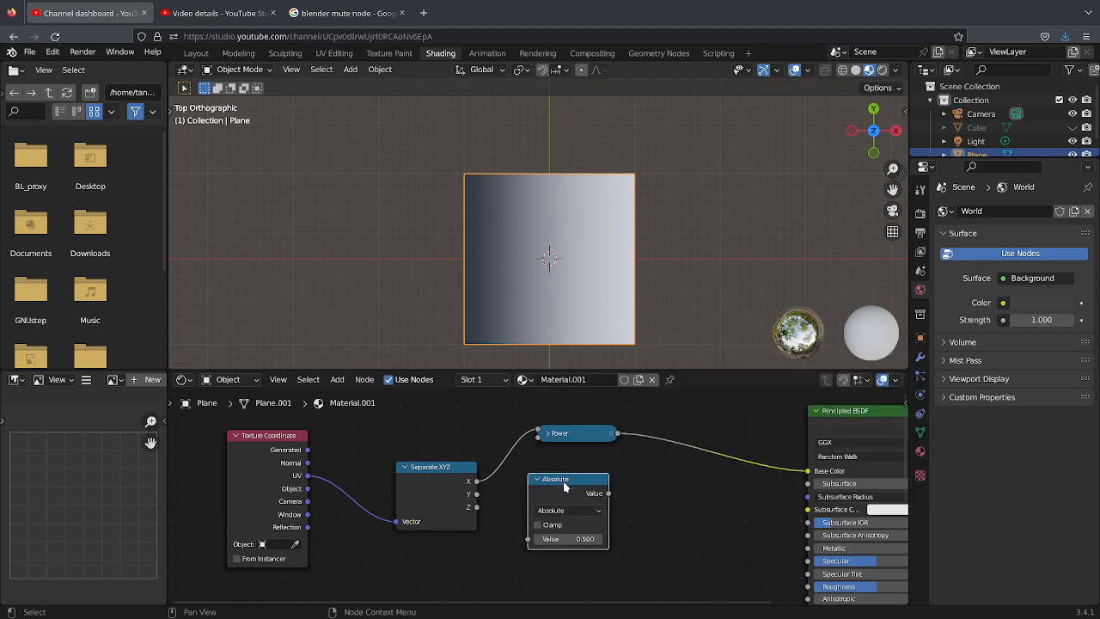
left_click_drag(476, 495, 534, 540)
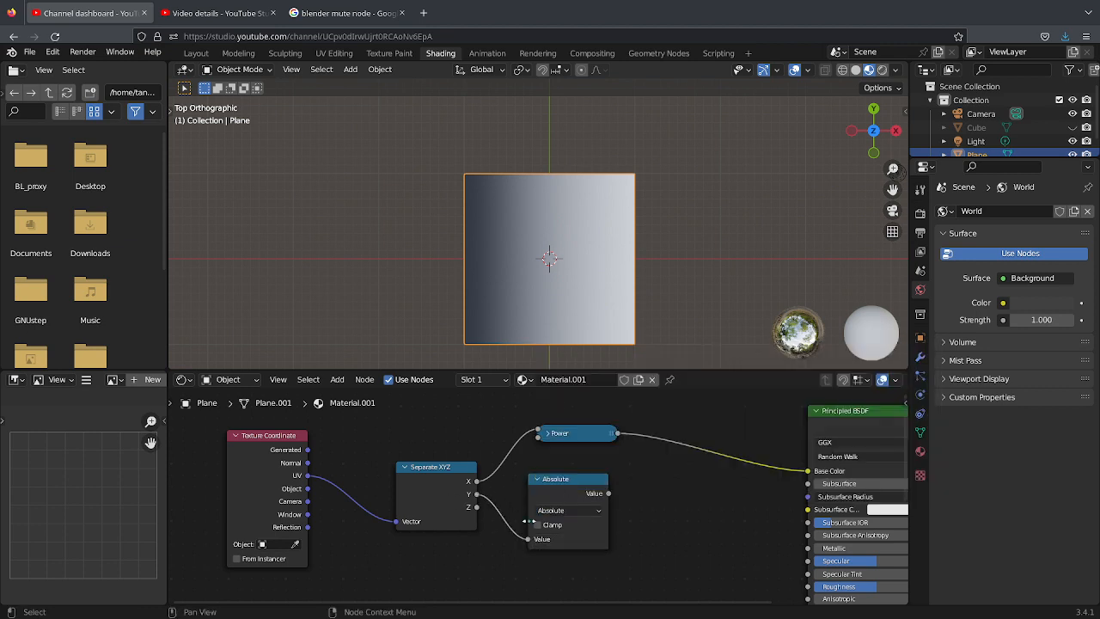
- Insert a copy of the Absolute node after Power, set it to Add and connect the Absolute output to its second value
left_click(337, 379)
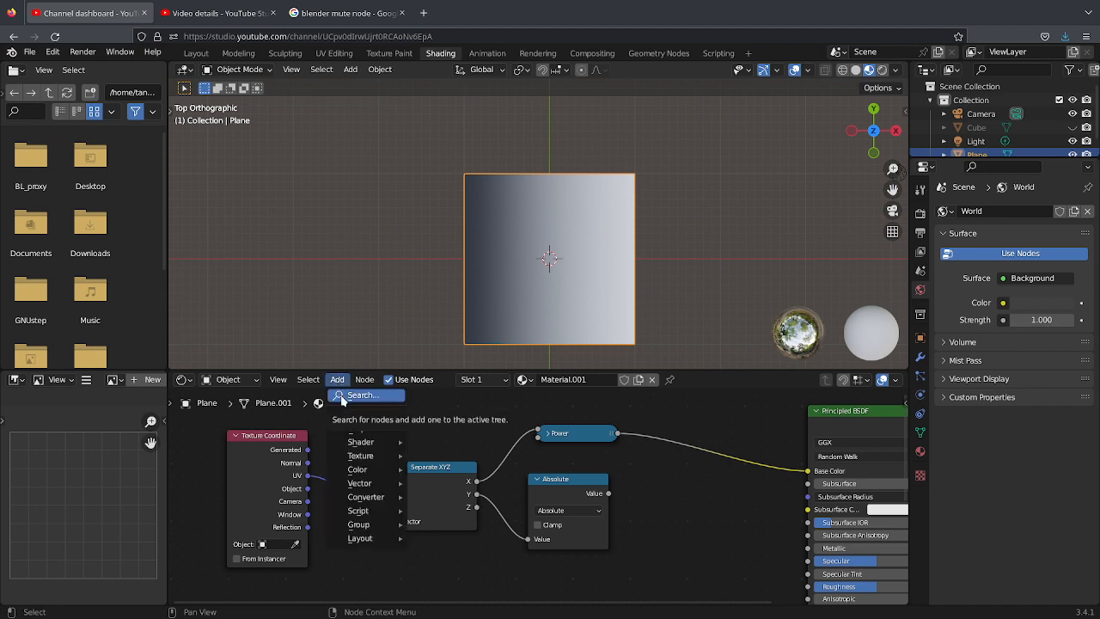
left_click(577, 485)
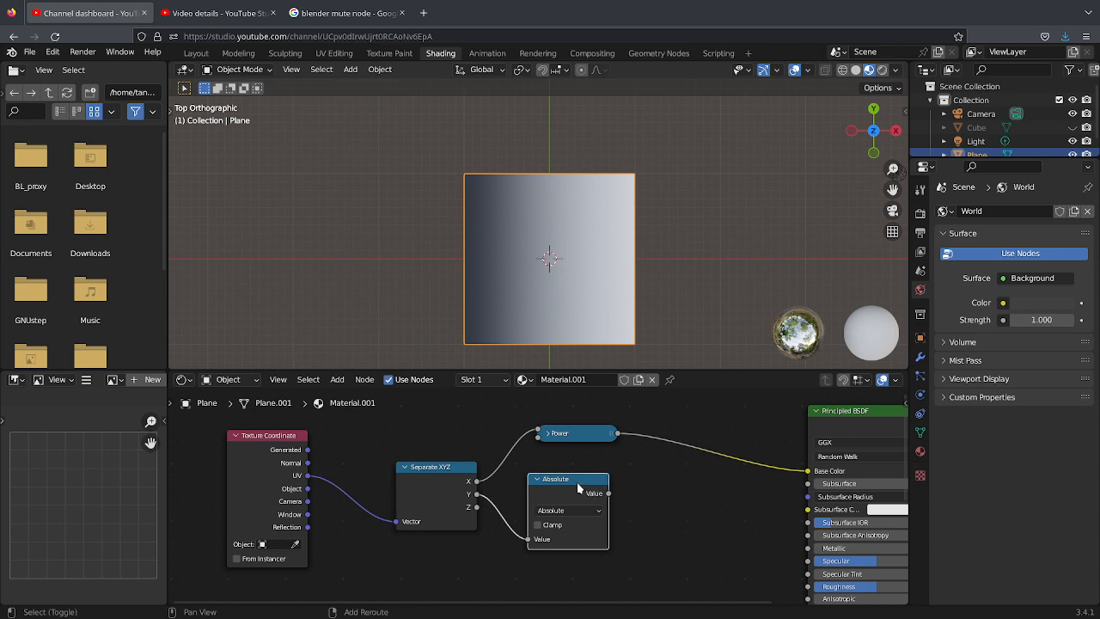
key("shift+d")
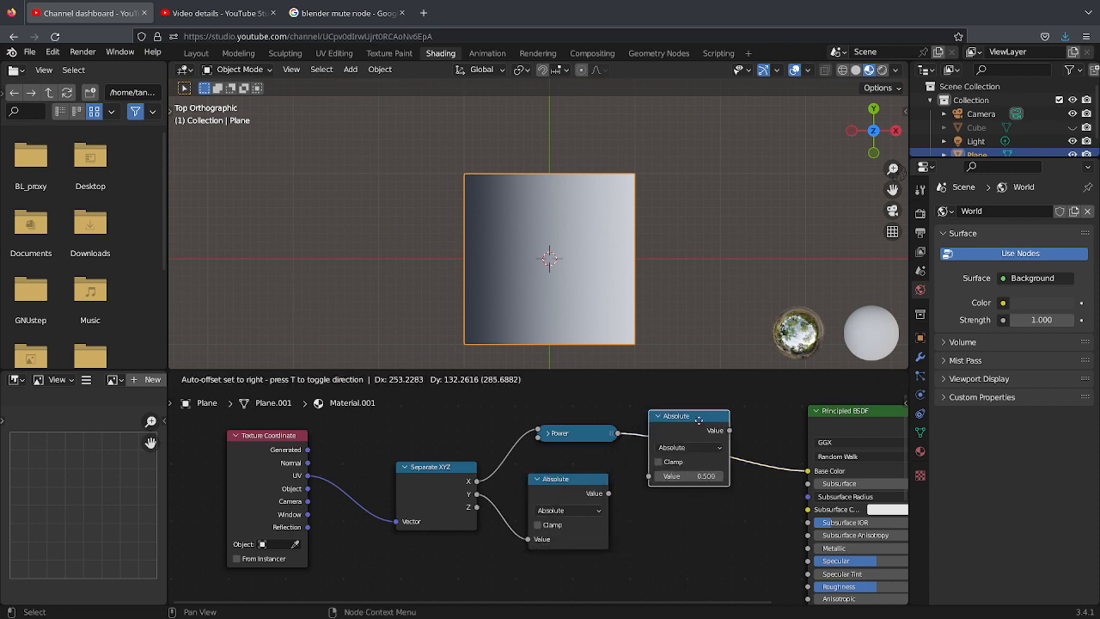
left_click(718, 425)
left_click(698, 447)
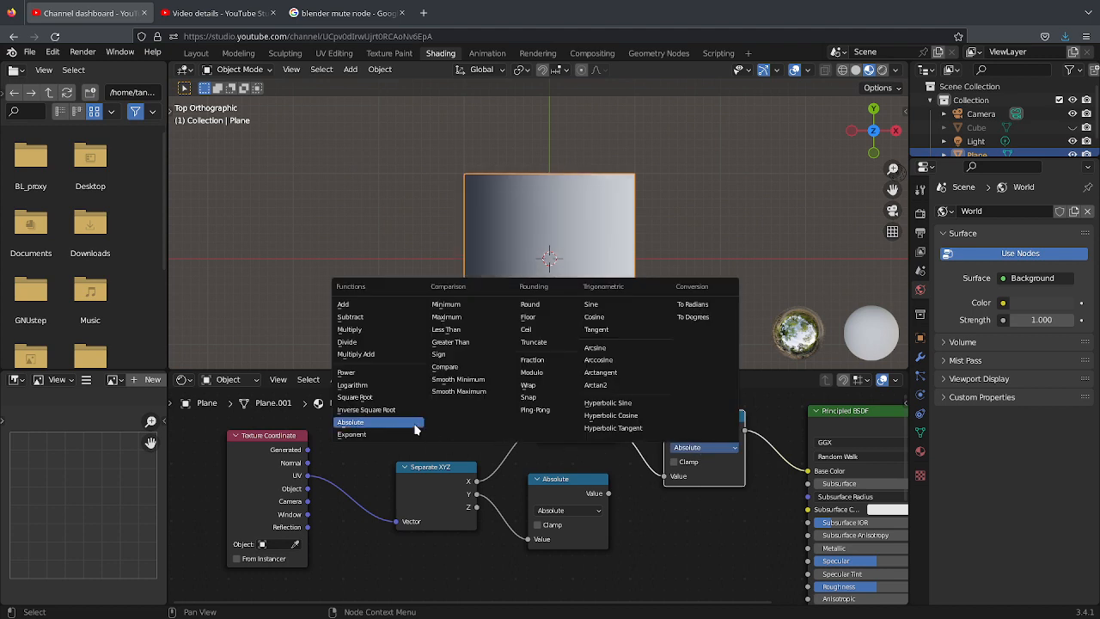
left_click(392, 303)
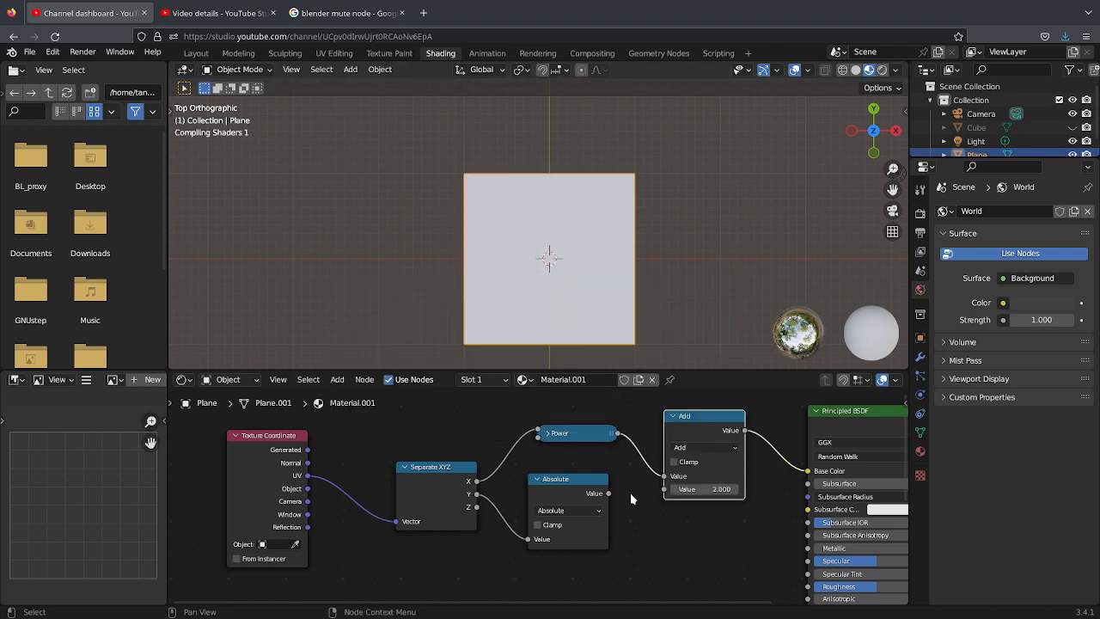
left_click(608, 493)
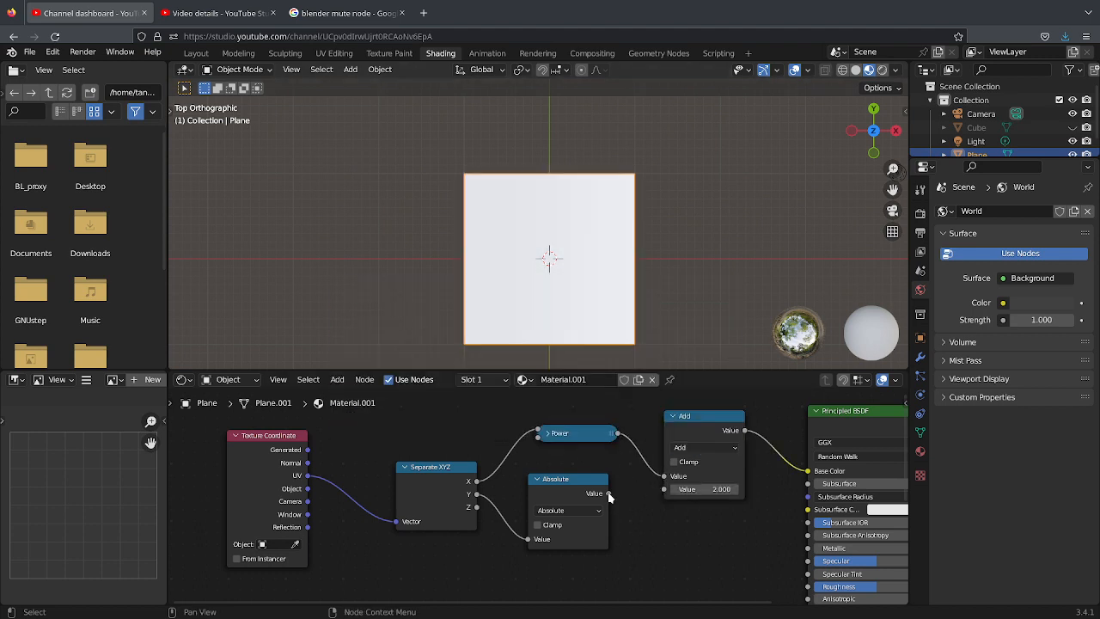
left_click_drag(608, 493, 664, 490)
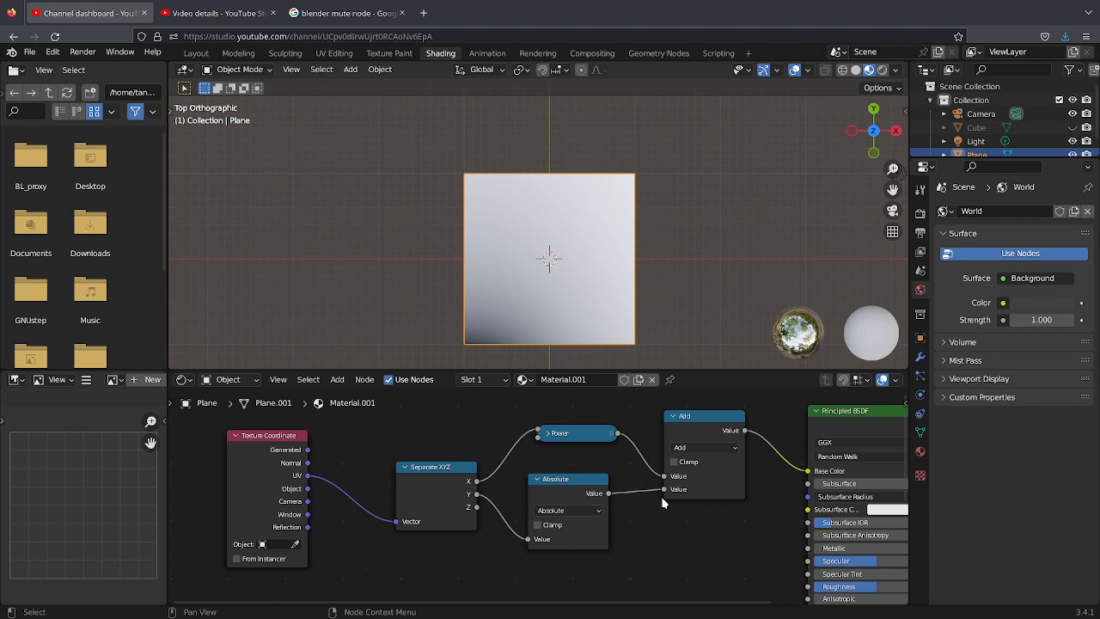
- Insert a duplicate of the Add node between it and Base Color, and change the original Add node to Less Than
left_click(690, 421)
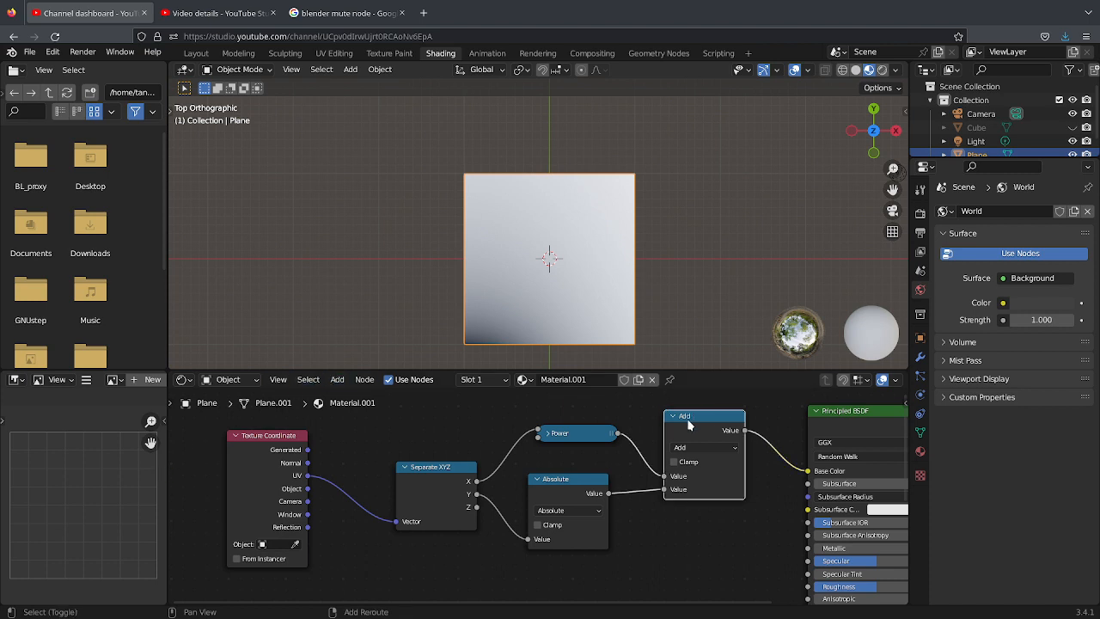
key("shift+d")
left_click(724, 424)
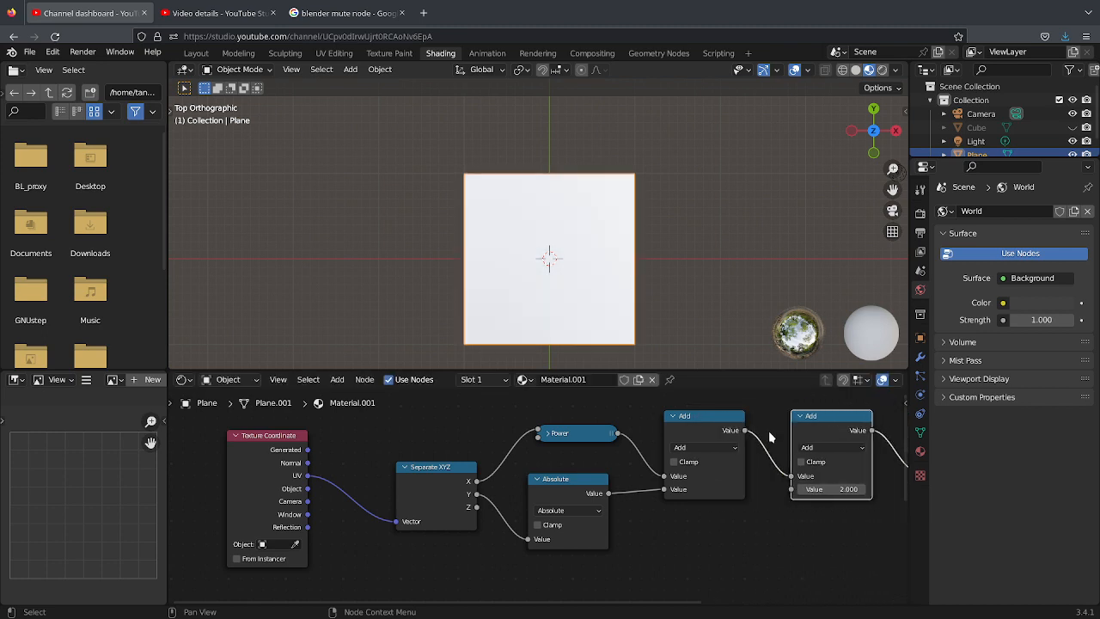
left_click(815, 447)
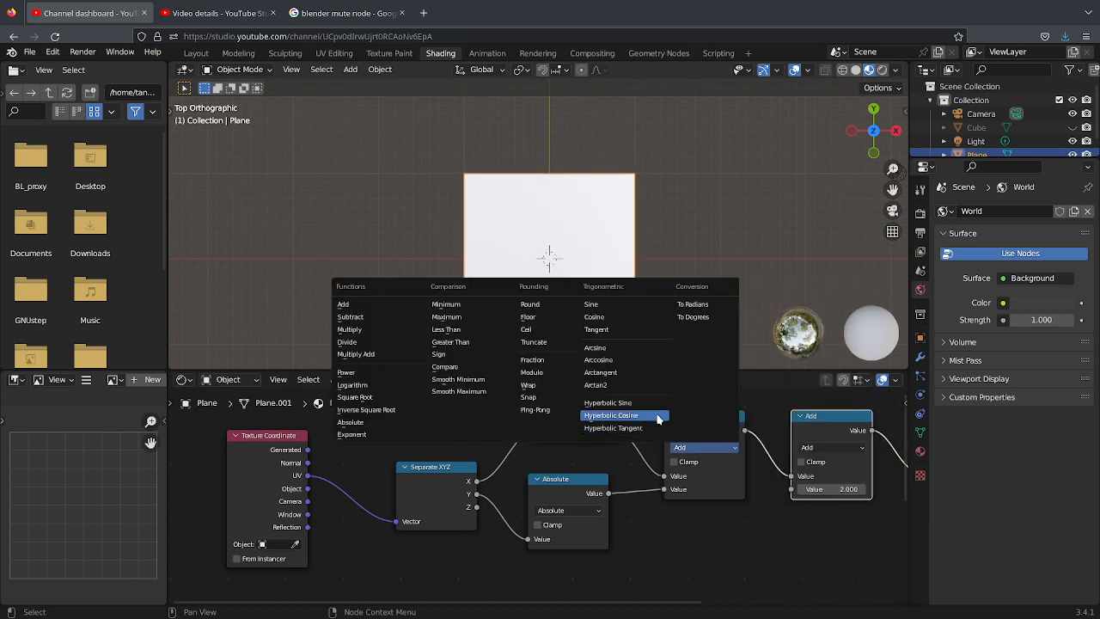
left_click(472, 330)
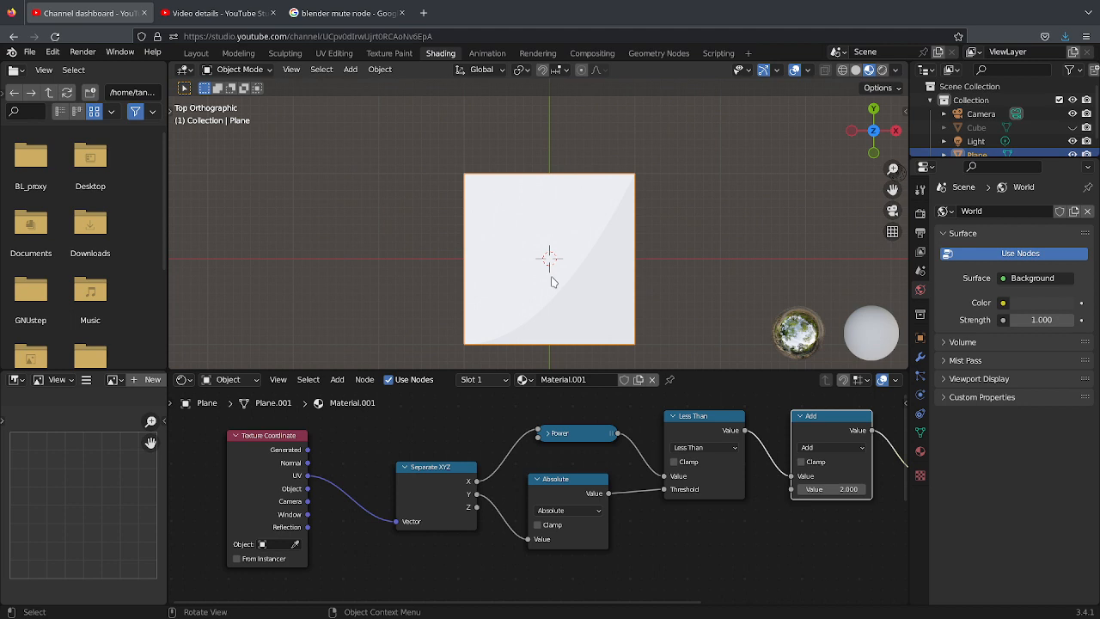
- Add a Mapping node on the link between the Texture Coordinate node's UV output and the Separate XYZ node
left_click(336, 378)
mouse_move(359, 483)
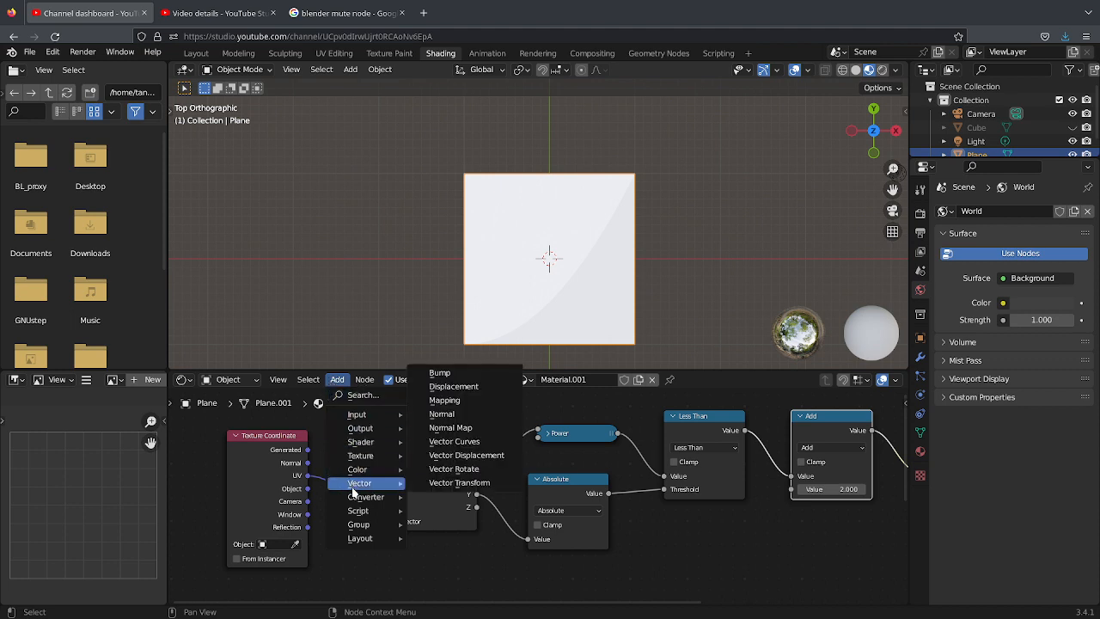
left_click(446, 400)
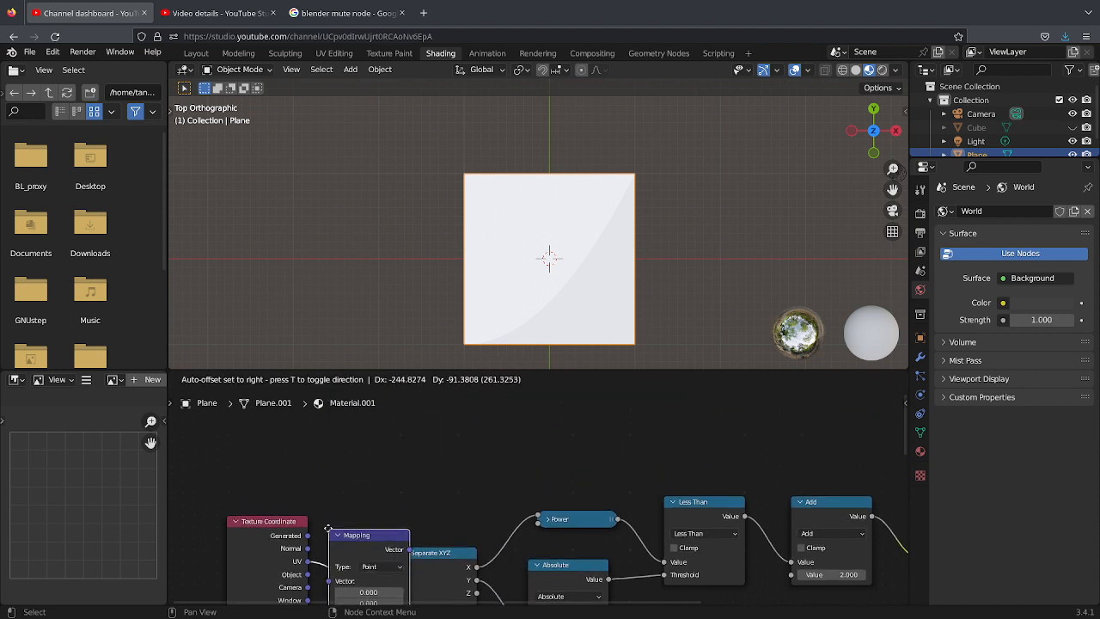
left_click(354, 506)
- Set the Mapping node's scale to -0.7 in X and 0.2 in Y
middle_click_drag(467, 527, 477, 439)
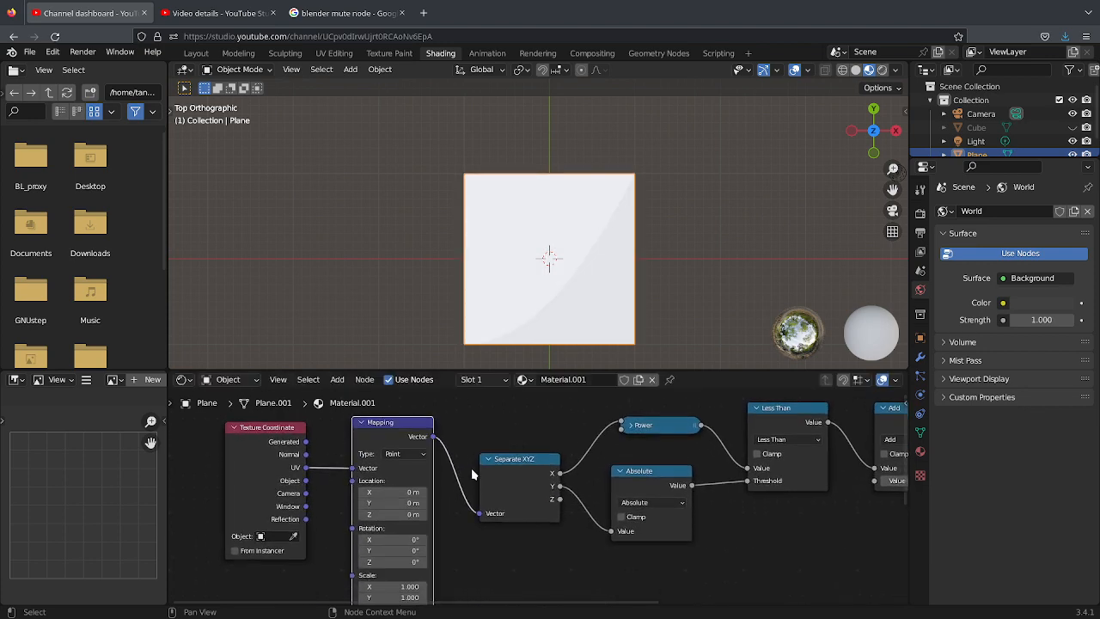
middle_click_drag(472, 489, 461, 462)
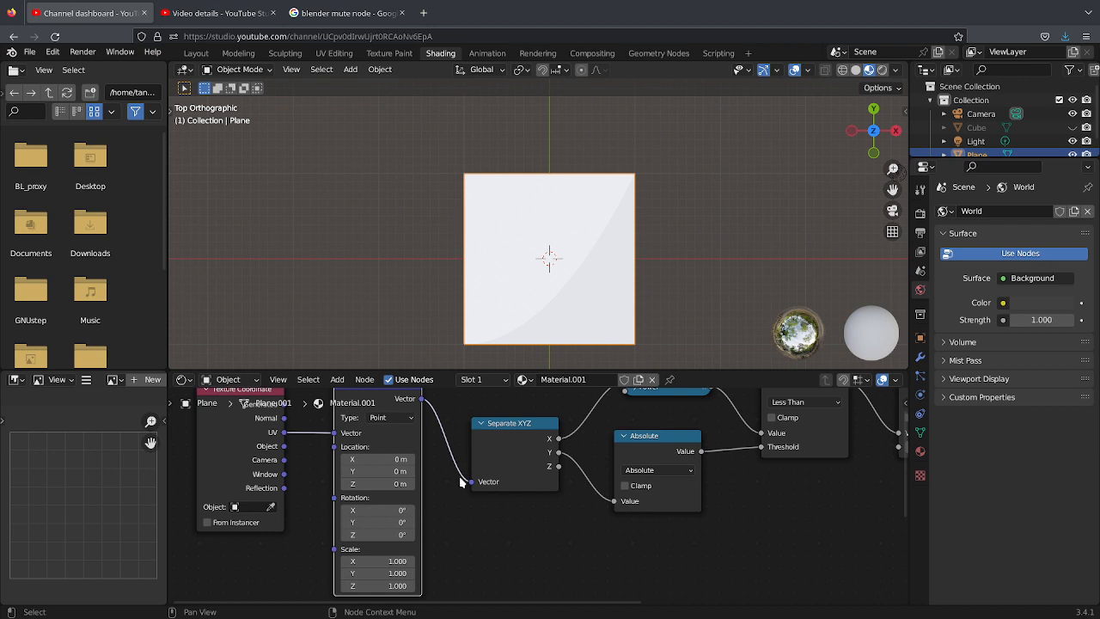
mouse_move(395, 561)
left_mouse_down()
mouse_move(413, 561)
mouse_move(361, 561)
mouse_move(413, 573)
mouse_move(360, 573)
mouse_move(395, 573)
left_mouse_up()
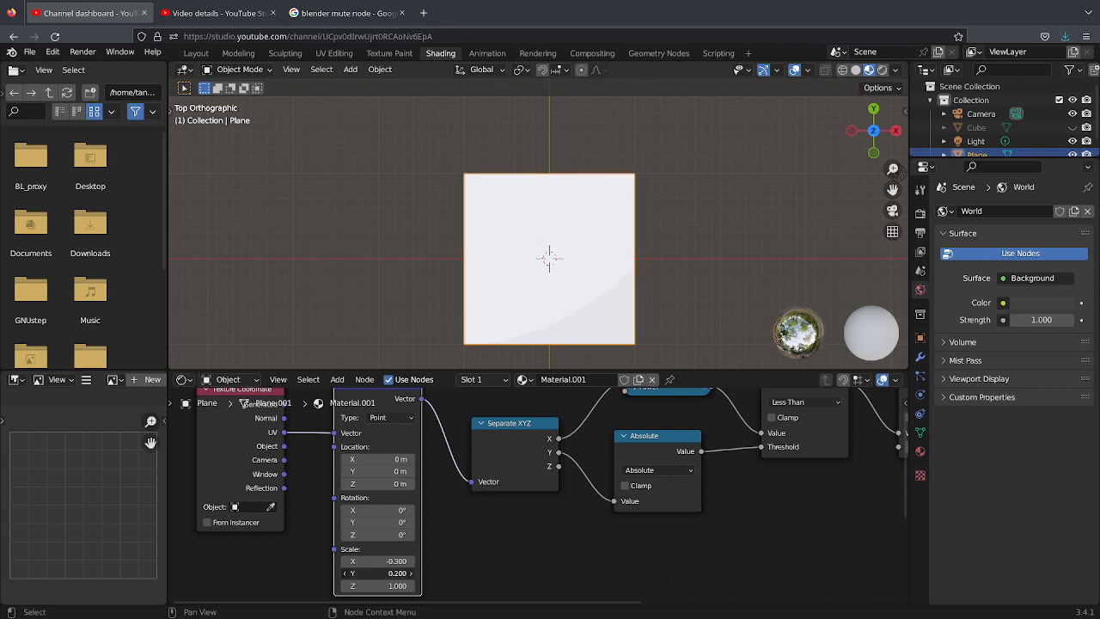
mouse_move(396, 573)
left_mouse_down()
mouse_move(417, 574)
mouse_move(356, 561)
left_mouse_up()
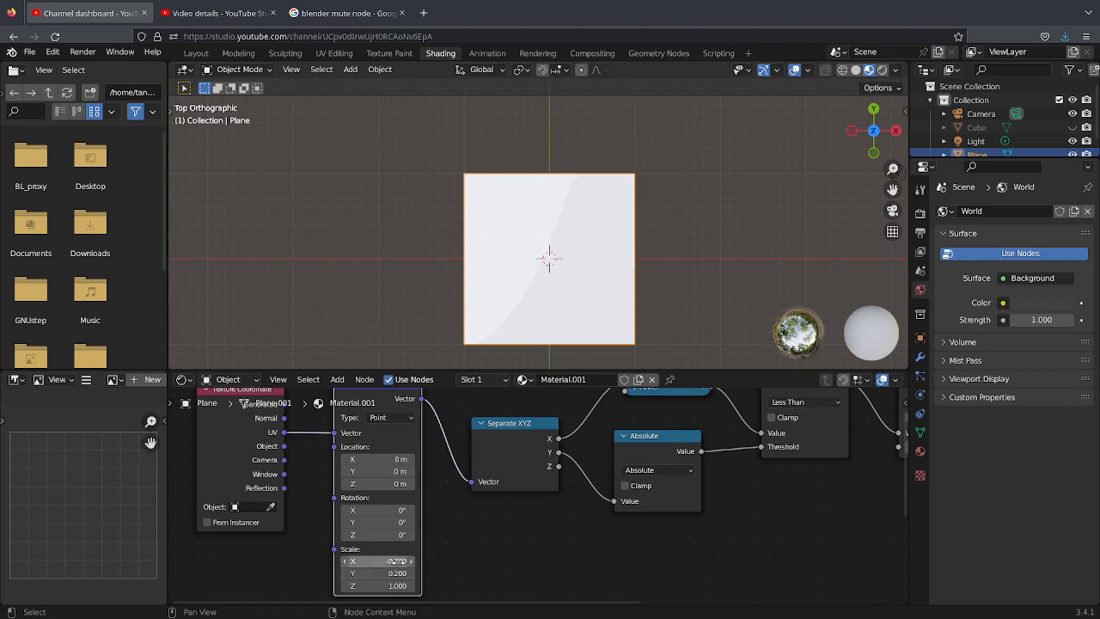
- Change the Less Than node to Add and the Add node following it to Greater Than
middle_click_drag(801, 440, 718, 531)
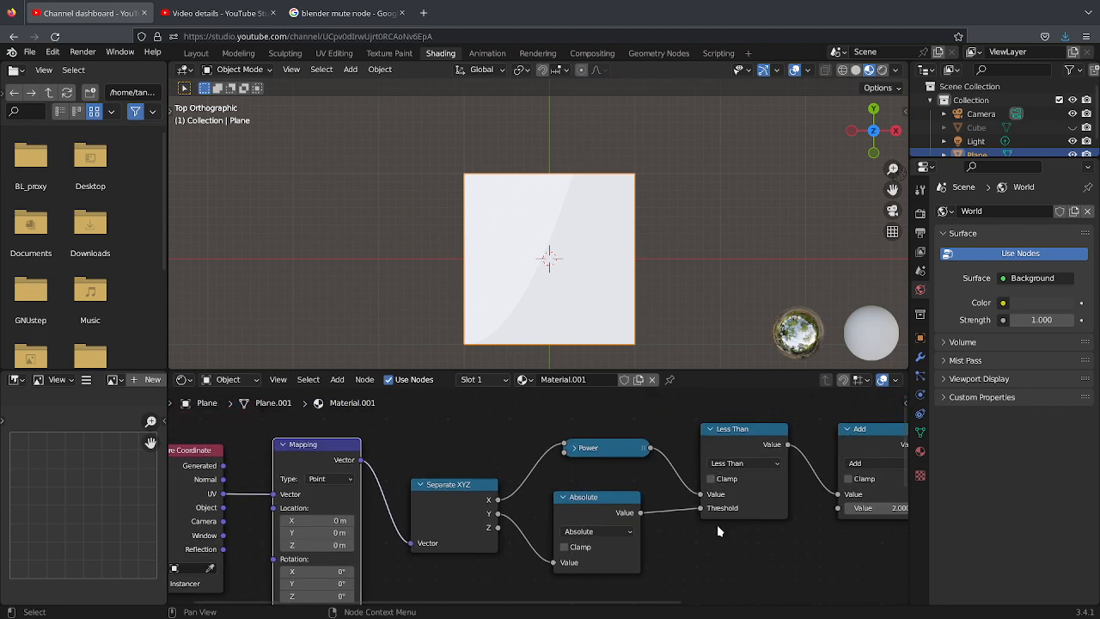
left_click(749, 464)
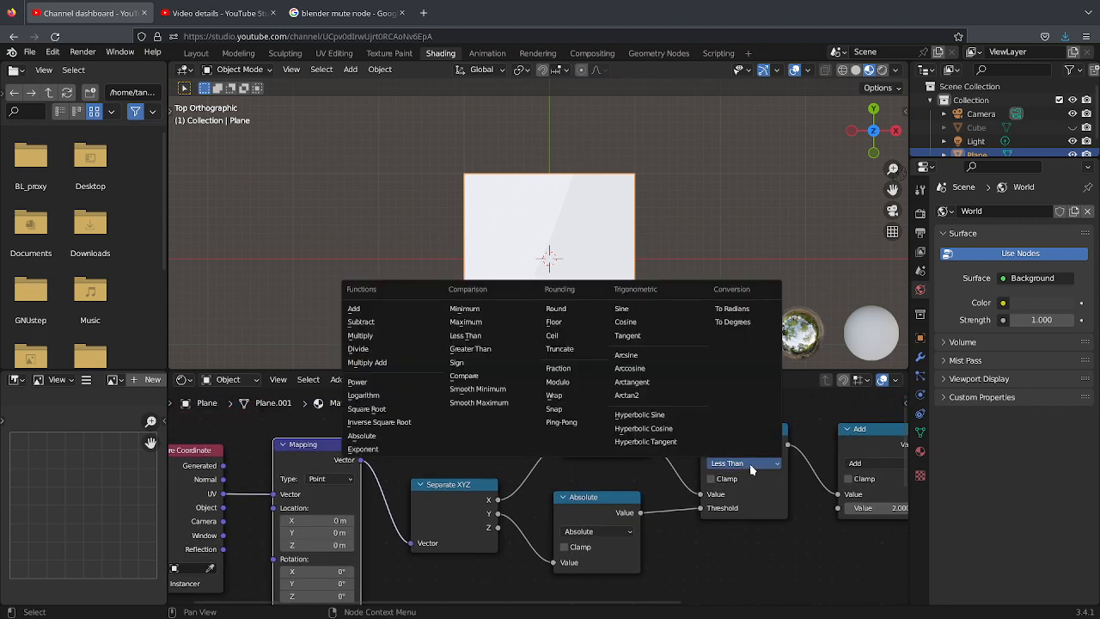
left_click(386, 309)
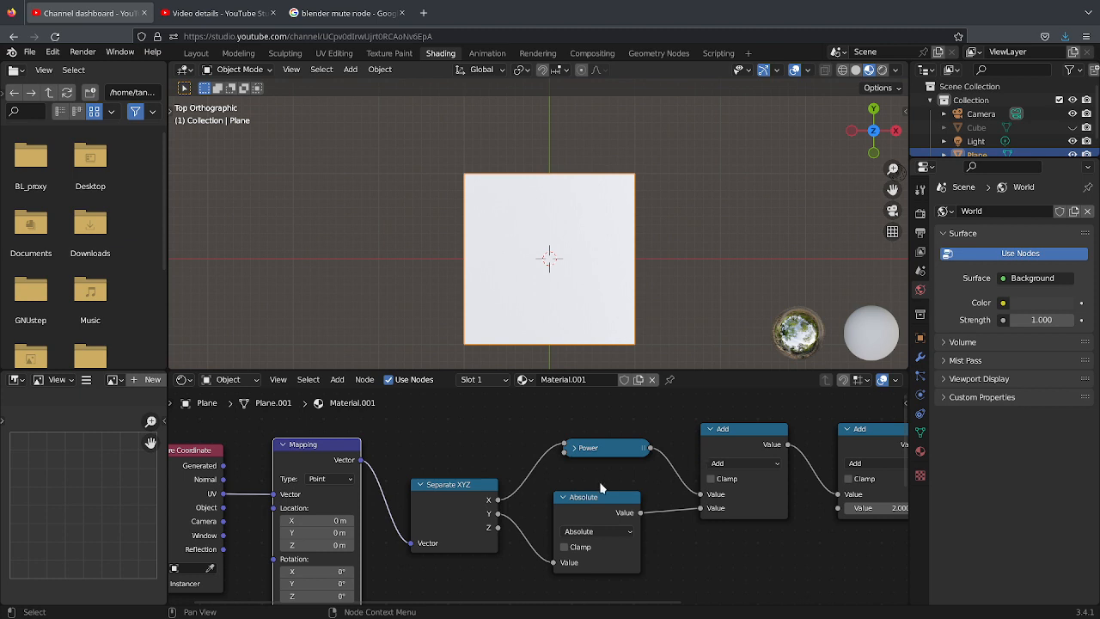
left_click(868, 463)
left_click(868, 463)
left_click(868, 463)
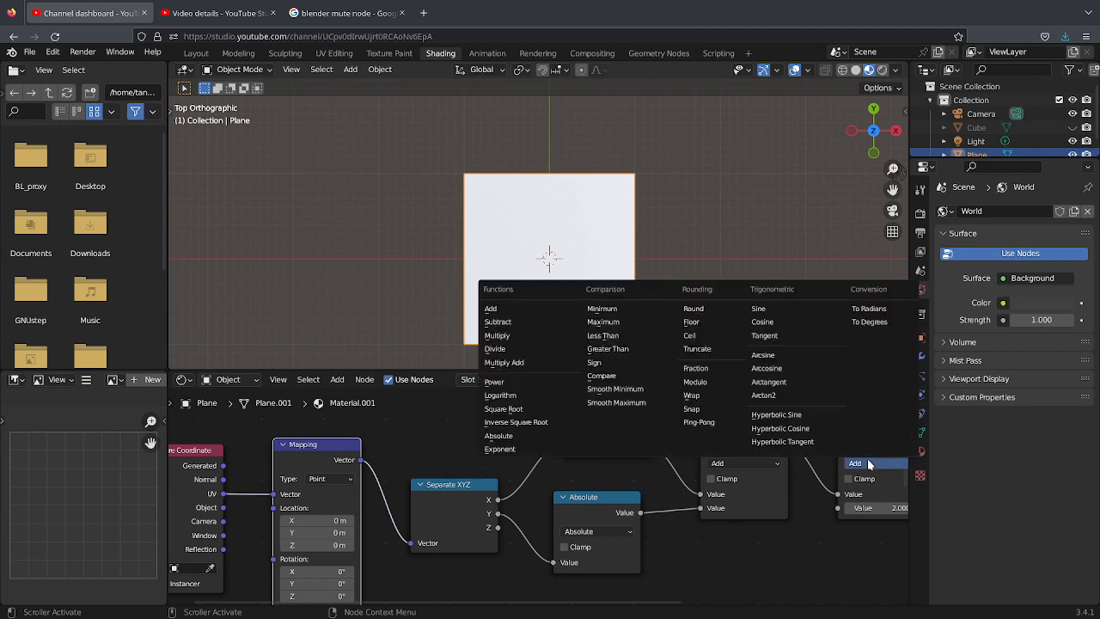
left_click(641, 348)
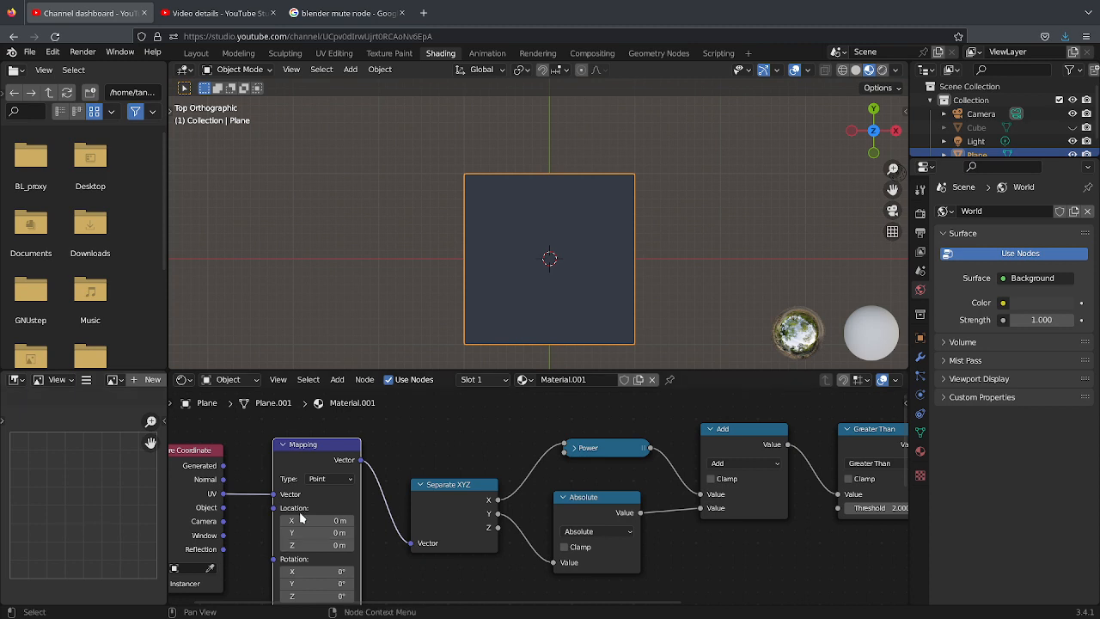
- Set the Mapping node's location to X 1.7 m, Y 2.8 m and its scale to X -3.3, Y -6.3
left_click_drag(296, 520, 335, 521)
middle_click_drag(545, 525, 526, 438)
middle_click_drag(502, 514, 508, 493)
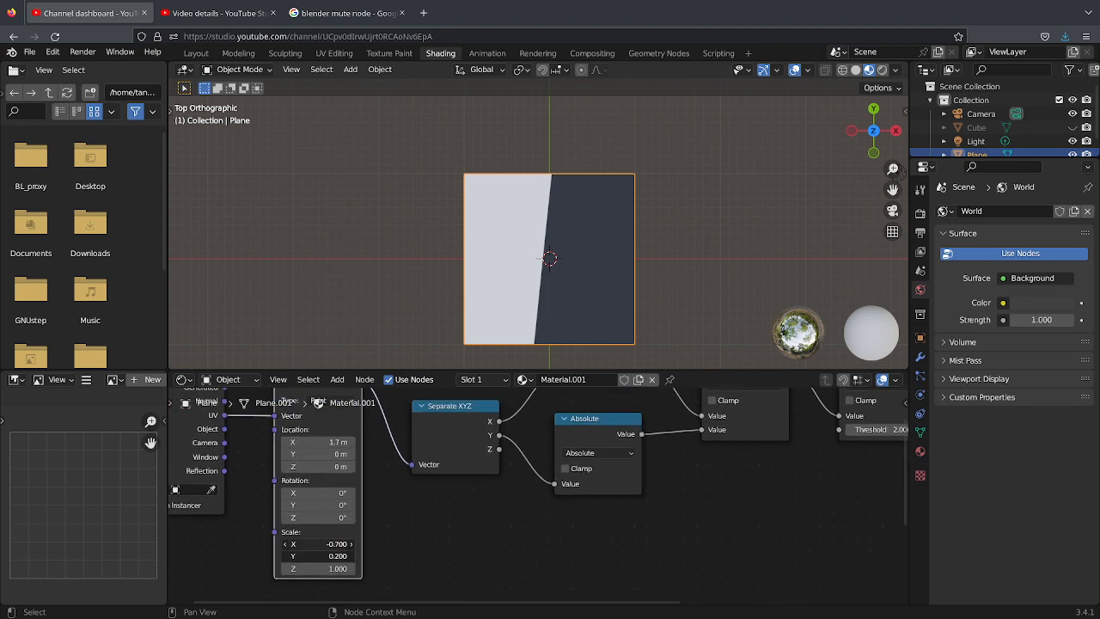
left_click_drag(330, 550, 287, 556)
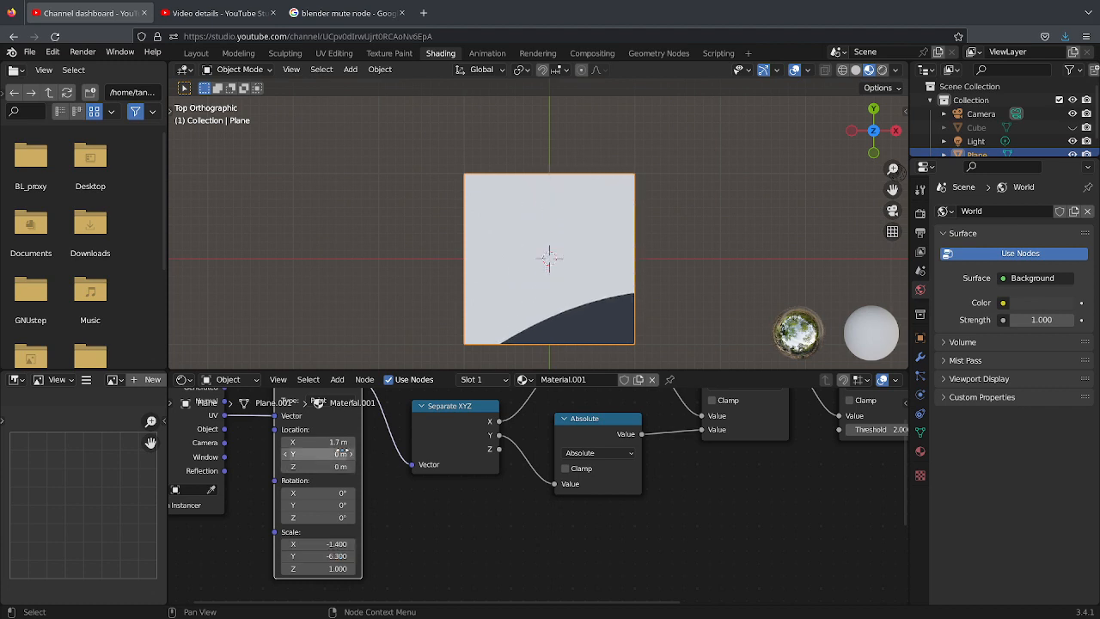
left_click_drag(340, 454, 361, 454)
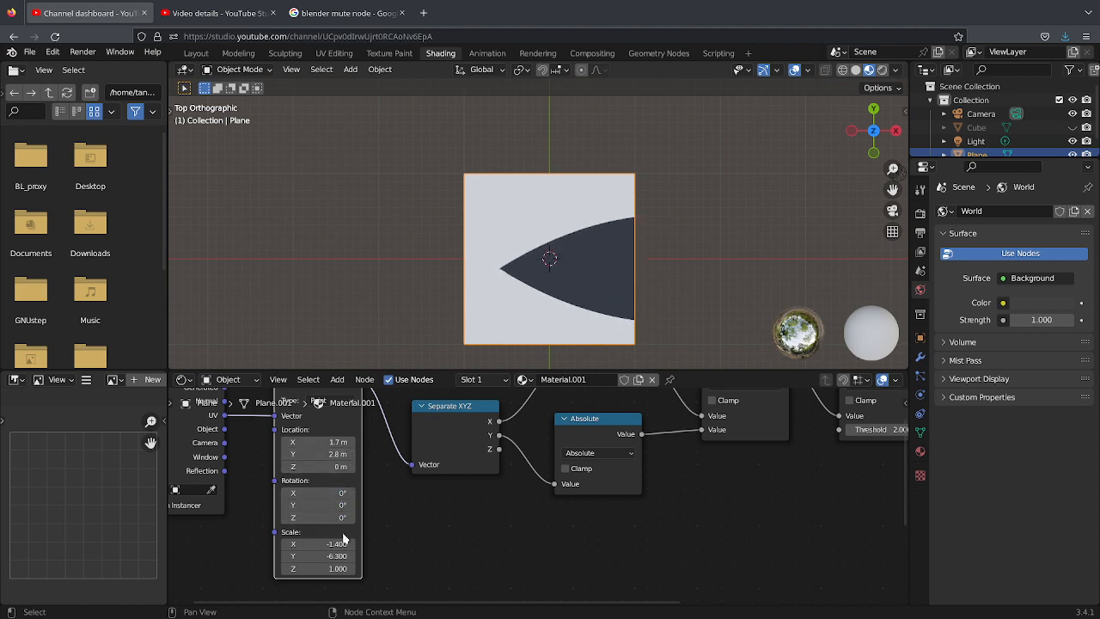
left_click_drag(340, 544, 296, 544)
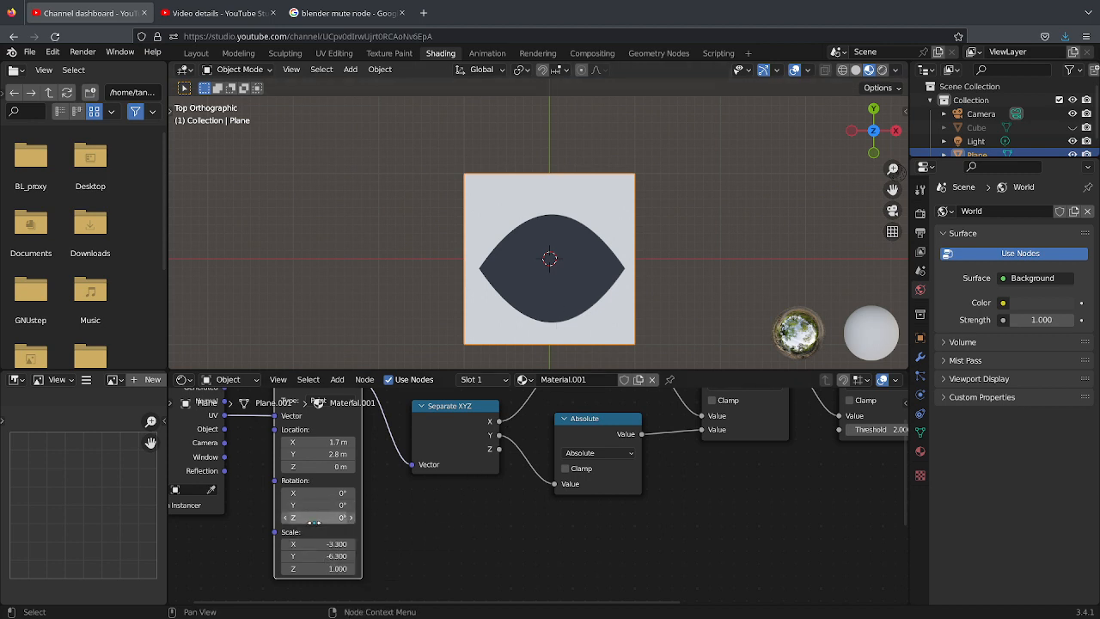
- Try a Z rotation of -3.2° in the Mapping node and reset it to 0°
mouse_move(313, 521)
left_mouse_down()
mouse_move(258, 522)
mouse_move(311, 530)
left_mouse_up()
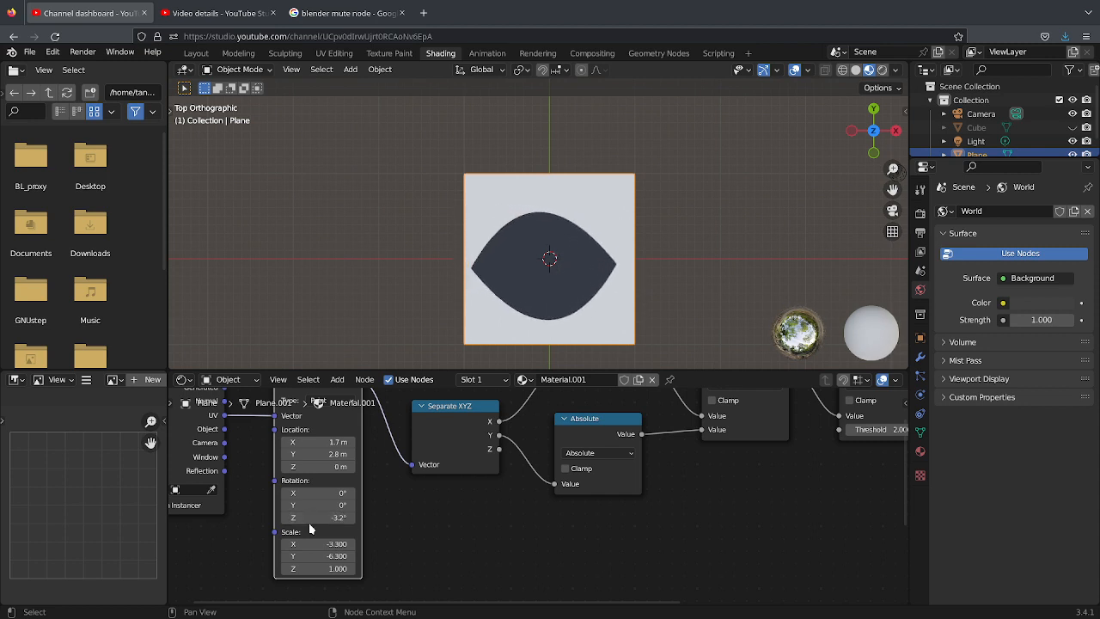
left_click(306, 517)
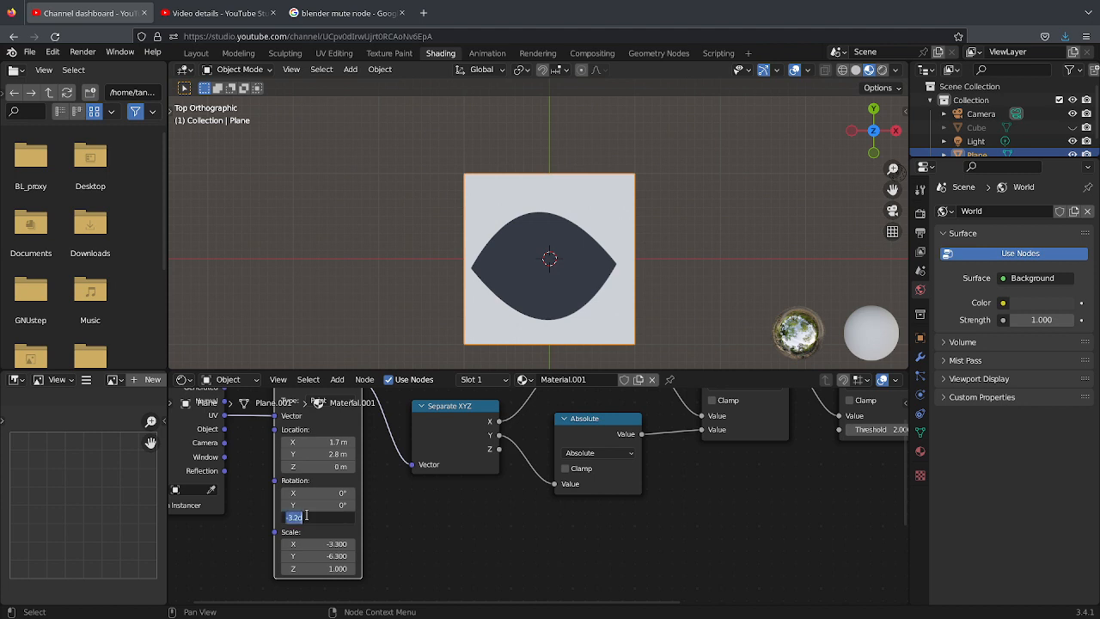
type("0")
key("Return")
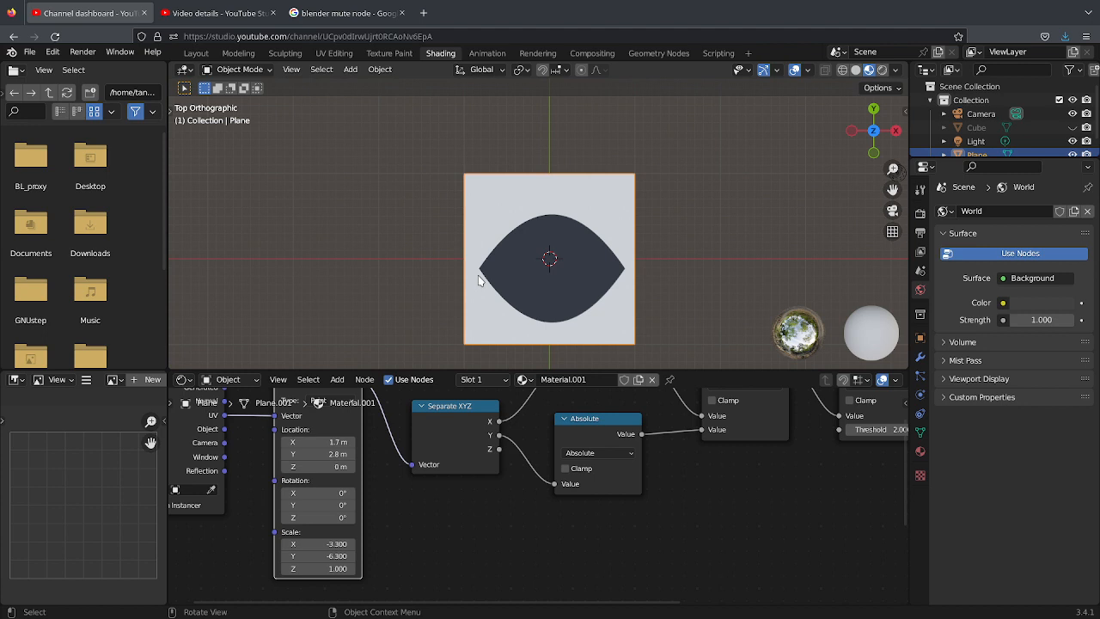
- Rotate the plane by about 90° around the global Z axis so the leaf shape stands upright
key("r")
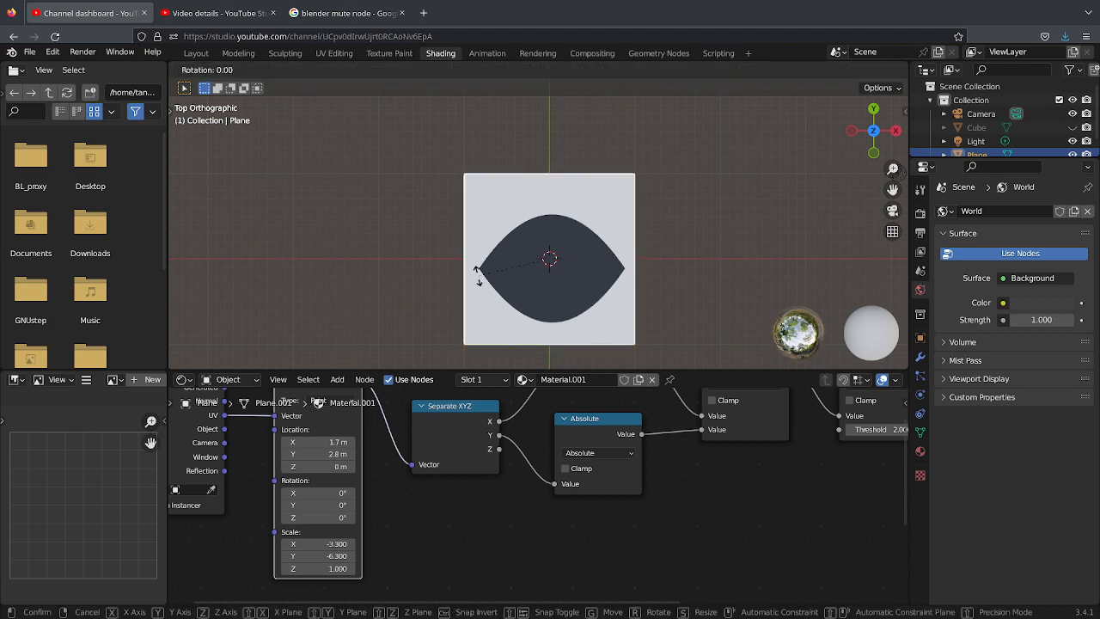
key("z")
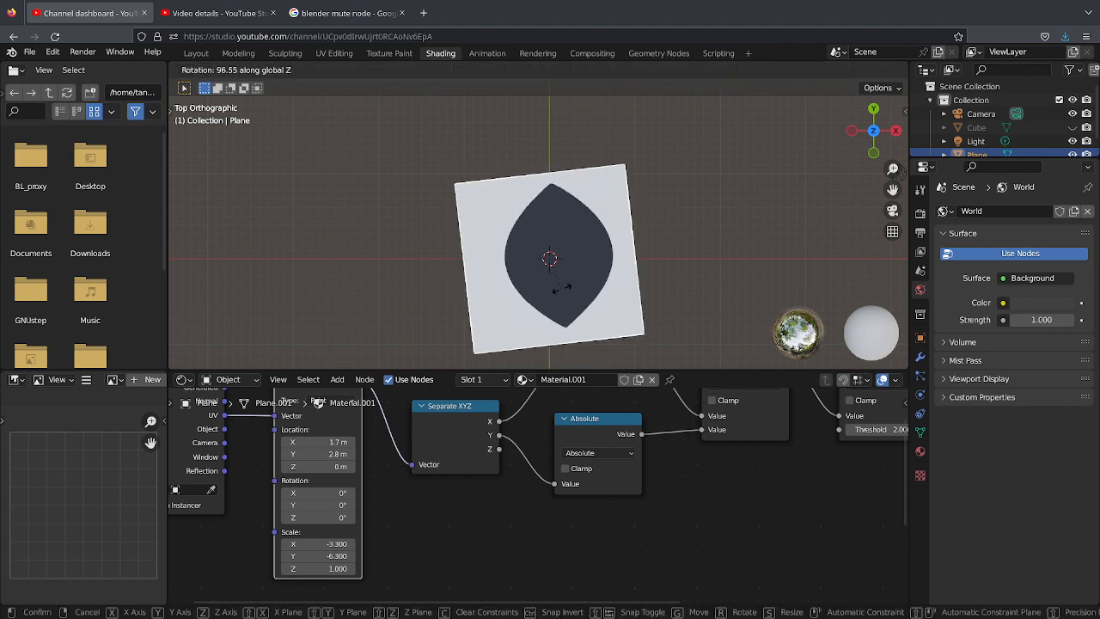
left_click(560, 295)
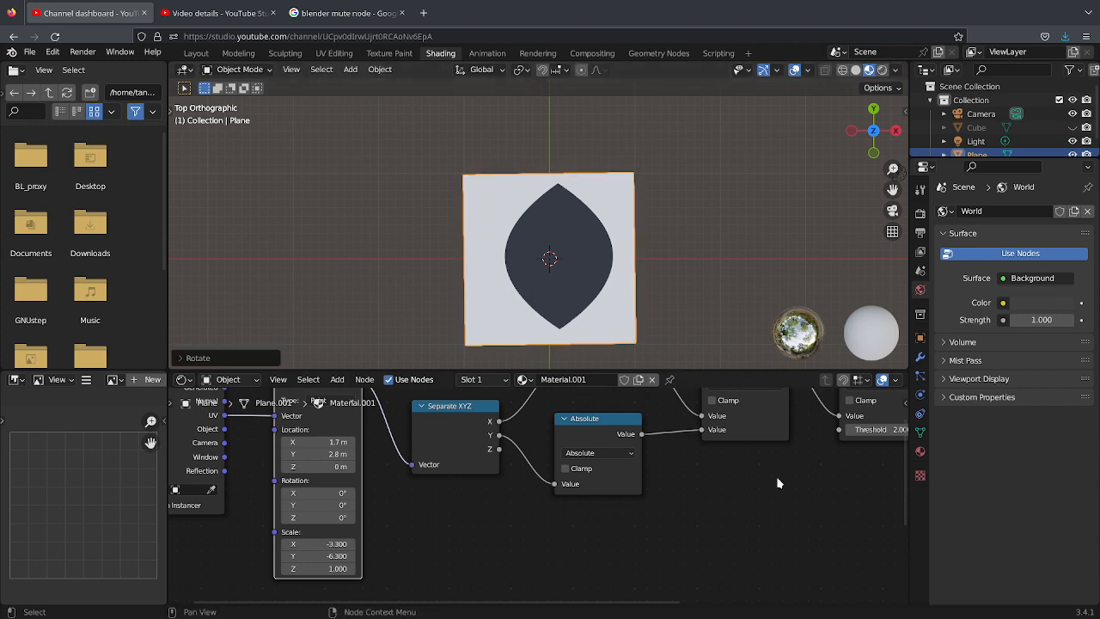
- Collapse the Absolute node in the node tree
middle_click_drag(778, 502, 776, 566)
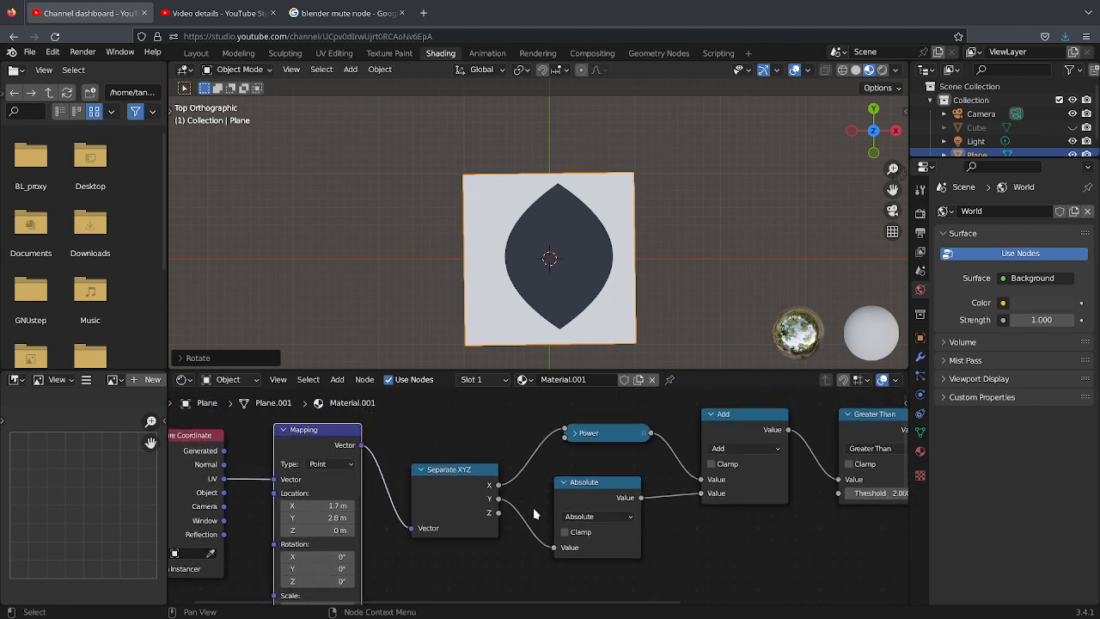
left_click(564, 482)
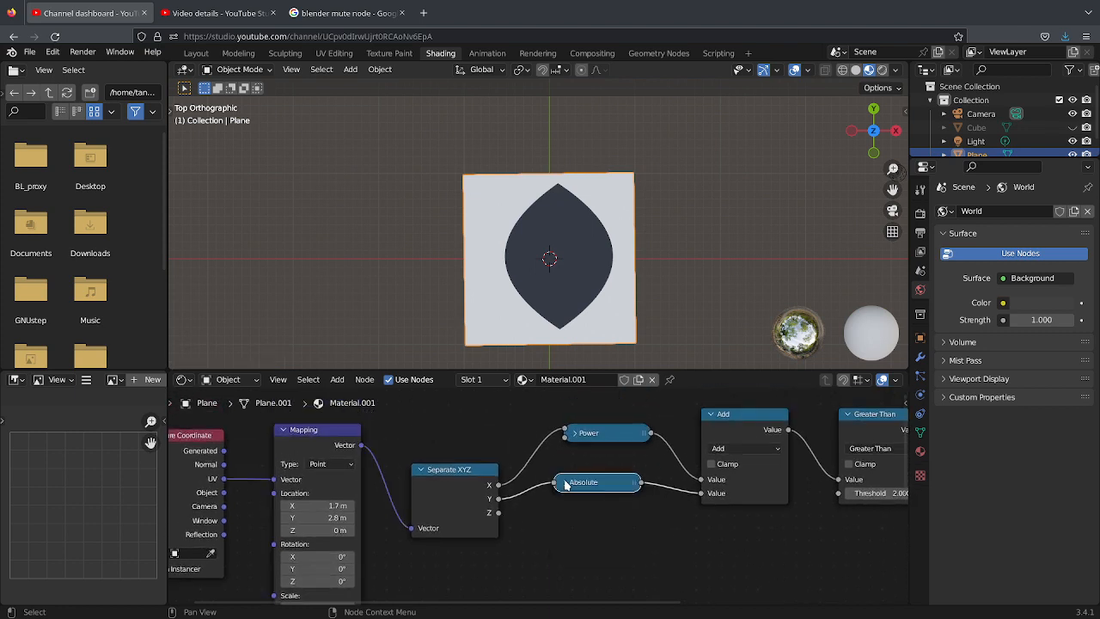
- Circle the Power, Absolute and Add nodes with a freehand annotation, and erase the annotation again
key("t")
left_click(187, 433)
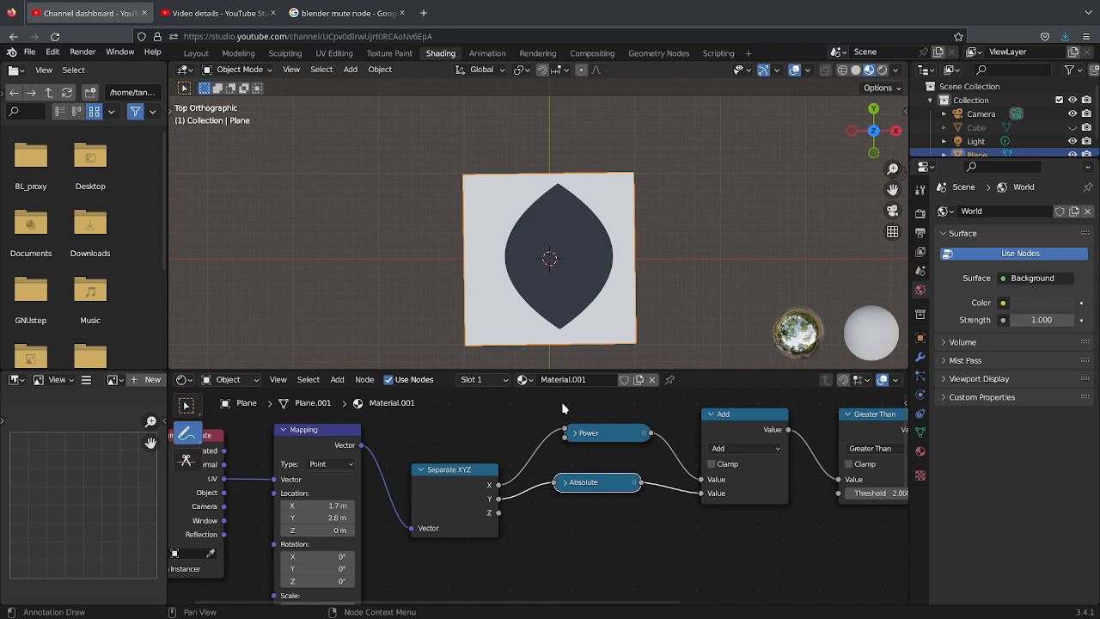
mouse_move(568, 408)
left_mouse_down()
mouse_move(522, 421)
mouse_move(526, 483)
mouse_move(622, 554)
mouse_move(760, 549)
mouse_move(813, 526)
mouse_move(827, 494)
mouse_move(833, 447)
mouse_move(813, 392)
mouse_move(593, 392)
mouse_move(548, 413)
left_mouse_up()
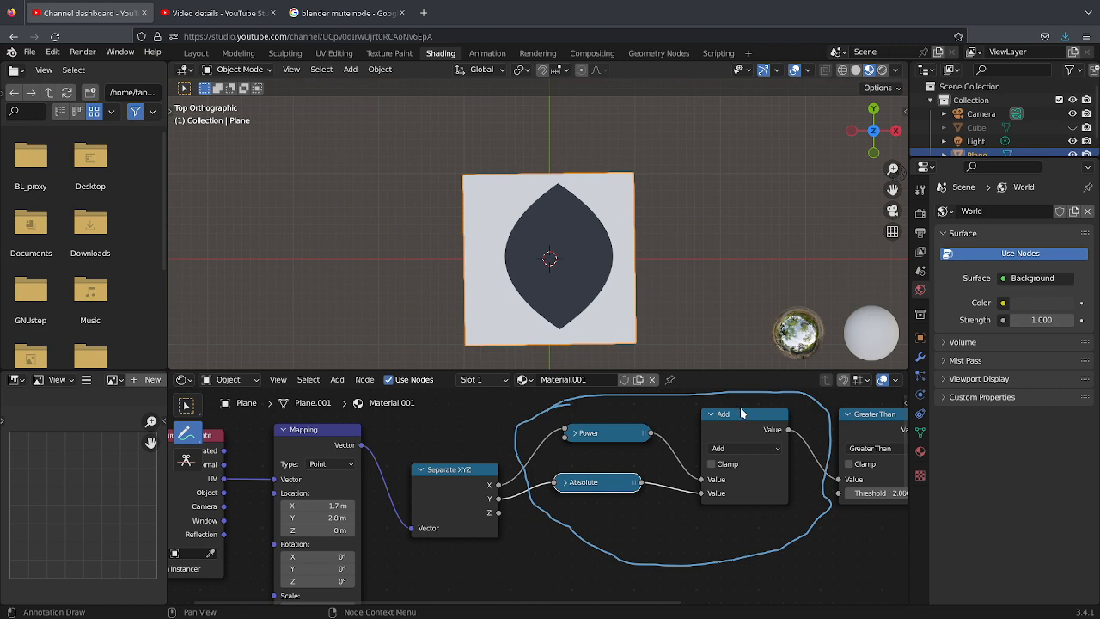
key("Delete")
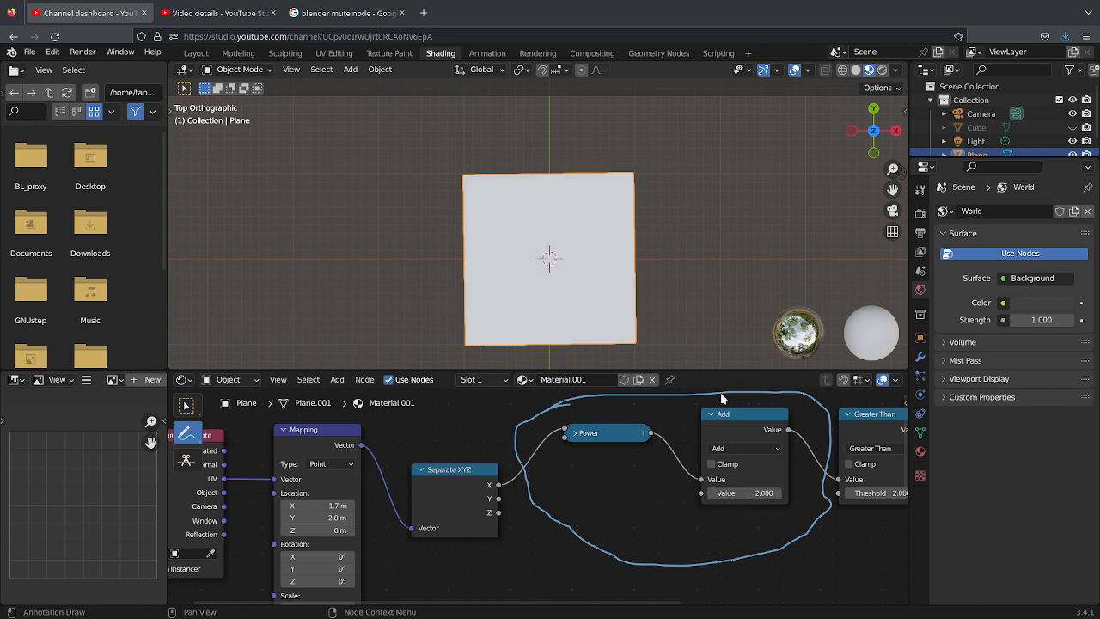
key("ctrl+z")
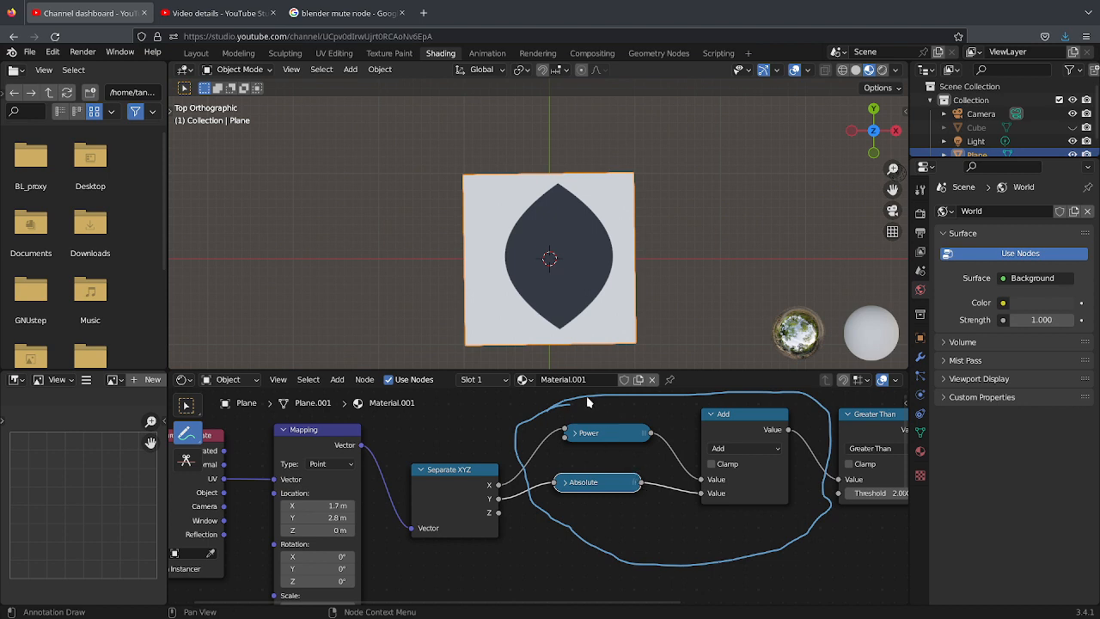
mouse_move(585, 406)
left_mouse_down("ctrl")
mouse_move(545, 449)
mouse_move(598, 530)
mouse_move(757, 547)
mouse_move(821, 464)
mouse_move(799, 429)
mouse_move(652, 422)
left_mouse_up("ctrl")
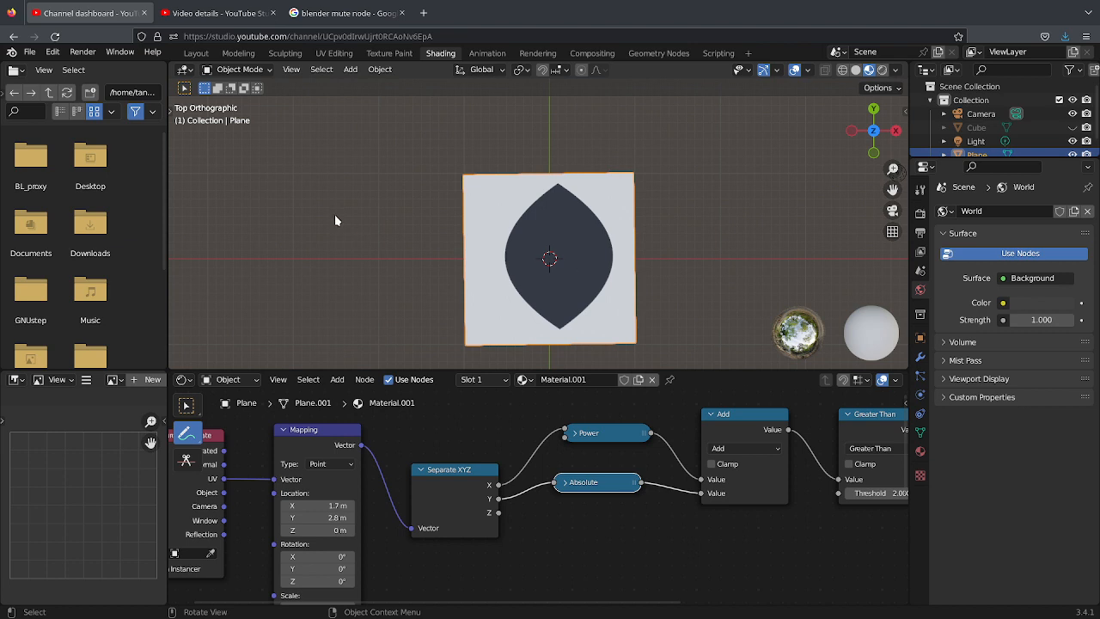
- Mute the Absolute node and trace the dark shape's curved right edge with a freehand annotation in the viewport
scroll(640, 338, "up", 1)
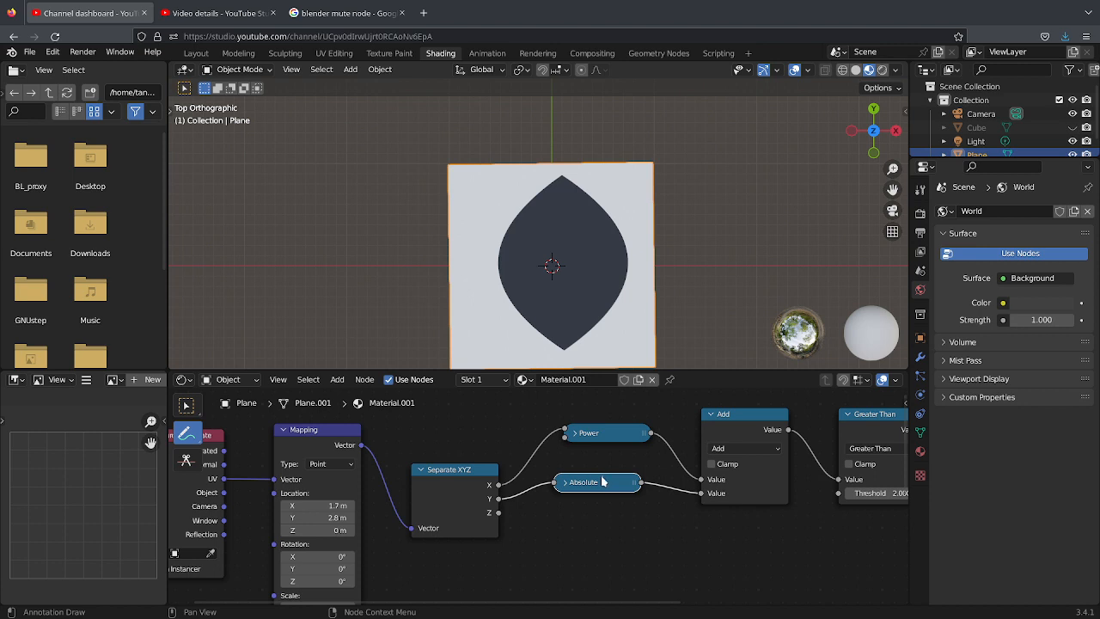
key("m")
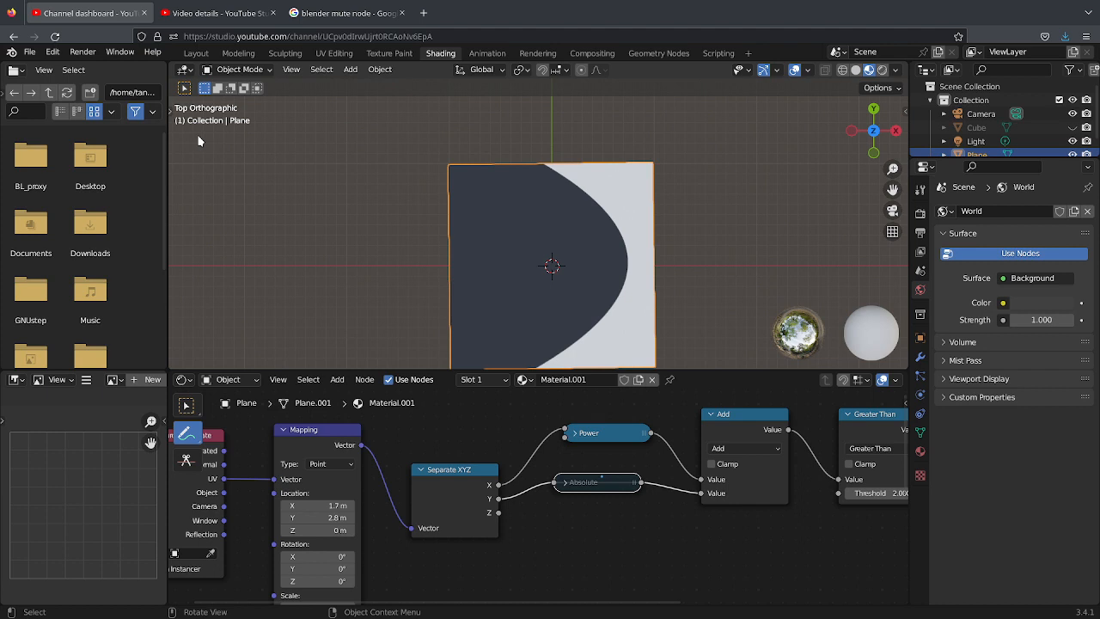
key("t")
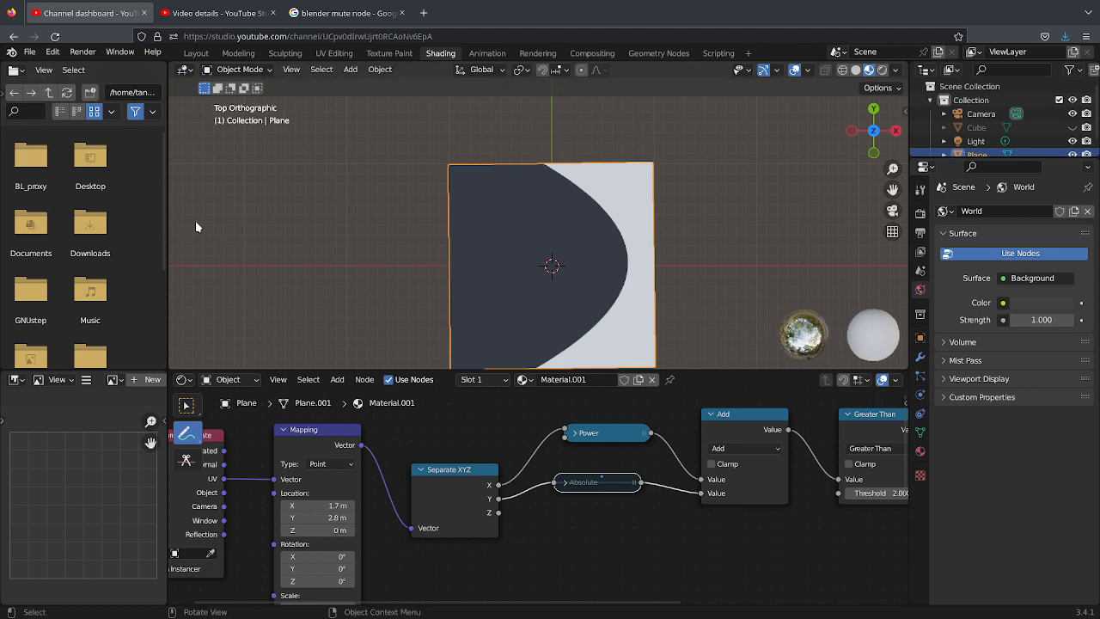
left_click(189, 265)
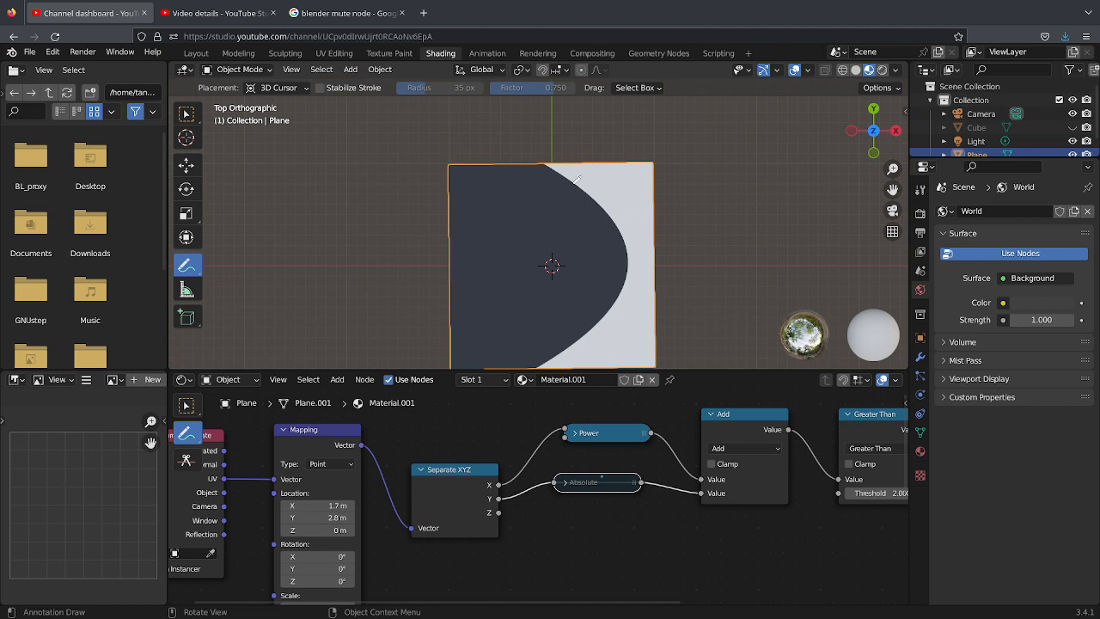
mouse_move(599, 204)
left_mouse_down()
mouse_move(627, 221)
mouse_move(626, 300)
mouse_move(556, 367)
left_mouse_up()
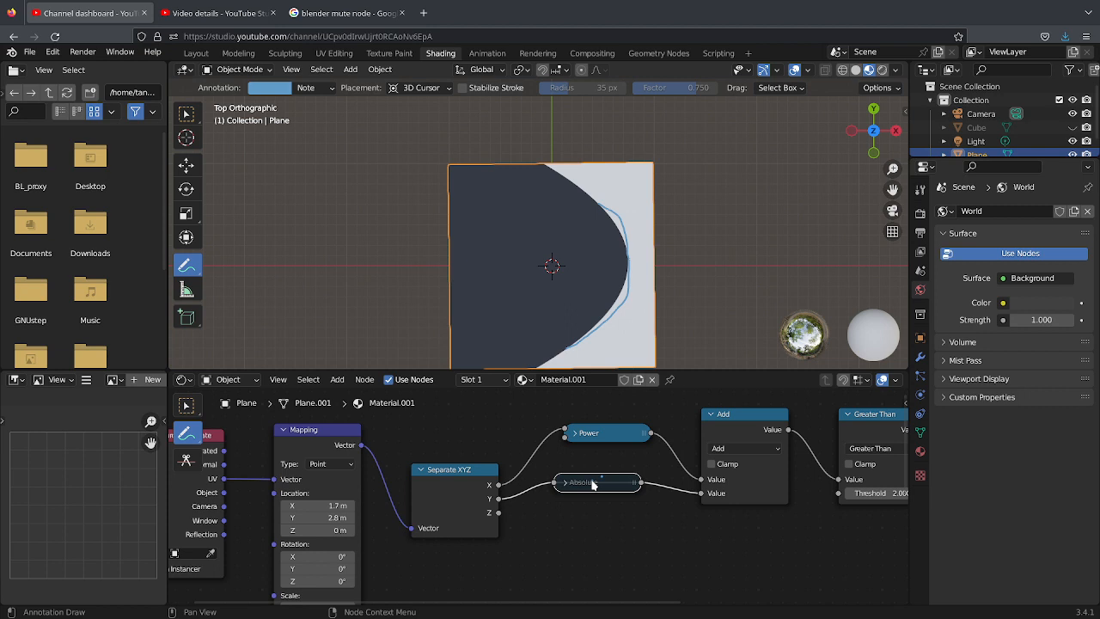
- Unmute the Absolute node and switch the node editor back to the Select Box tool
key("m")
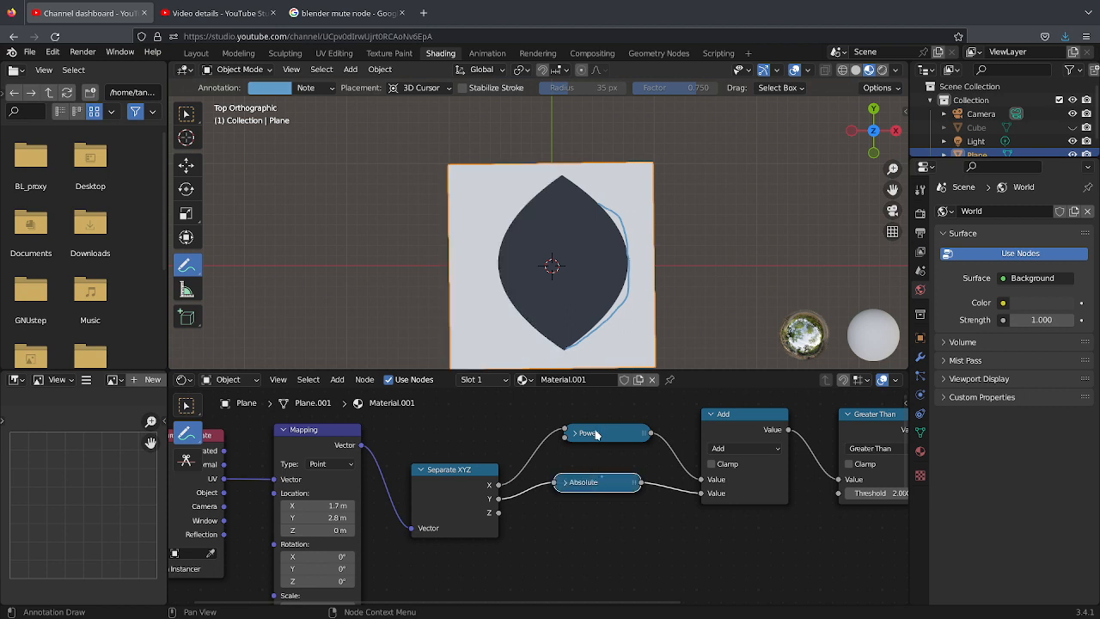
left_click(189, 405)
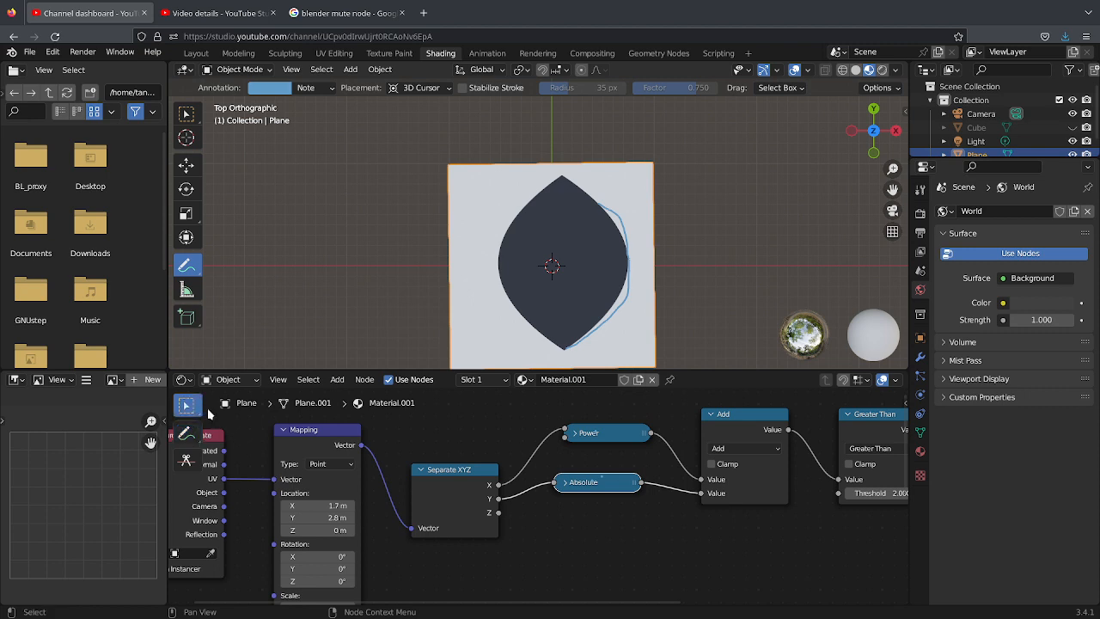
- Mute the Power node, complete a freehand annotation loop around the dark shape's left side in the viewport, and unmute the node
left_click(607, 432)
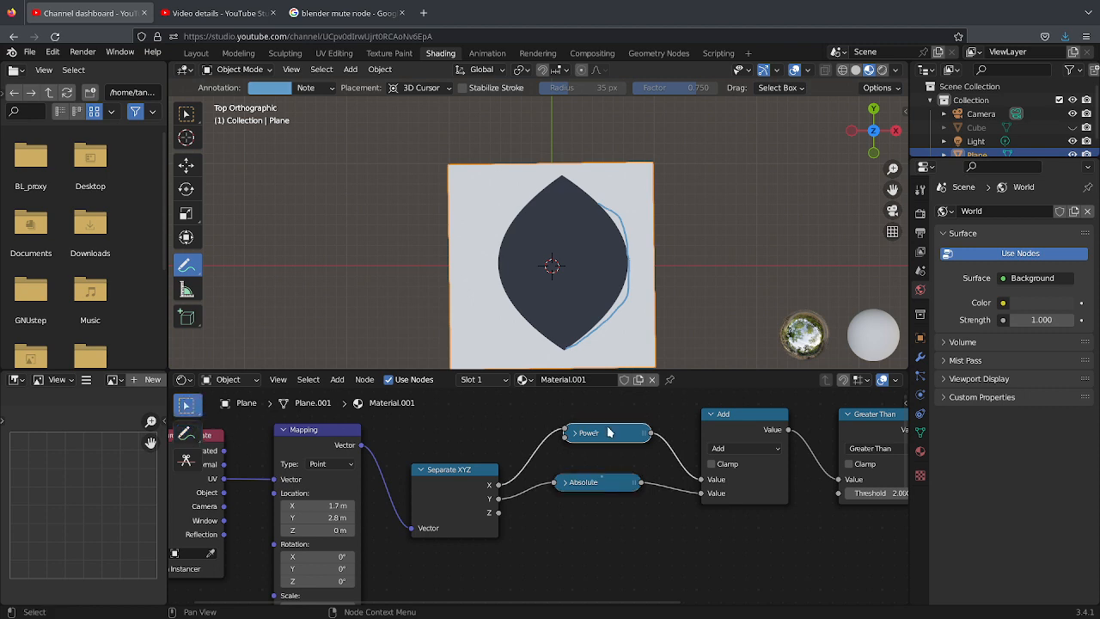
key("m")
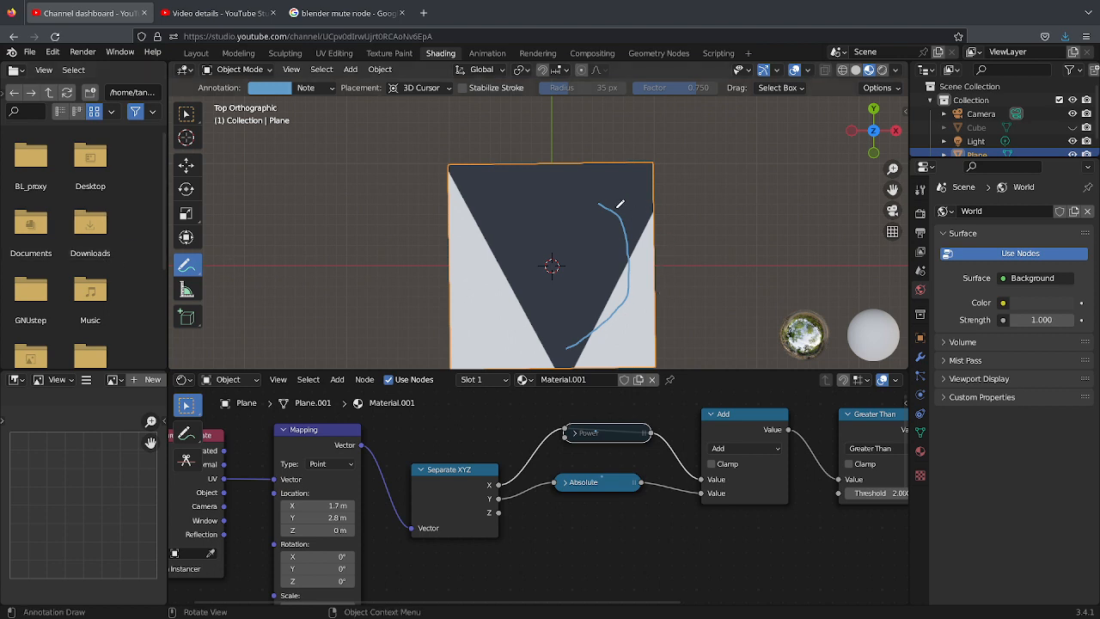
mouse_move(601, 203)
left_mouse_down()
mouse_move(530, 222)
mouse_move(506, 267)
mouse_move(504, 309)
mouse_move(526, 332)
mouse_move(583, 344)
left_mouse_up()
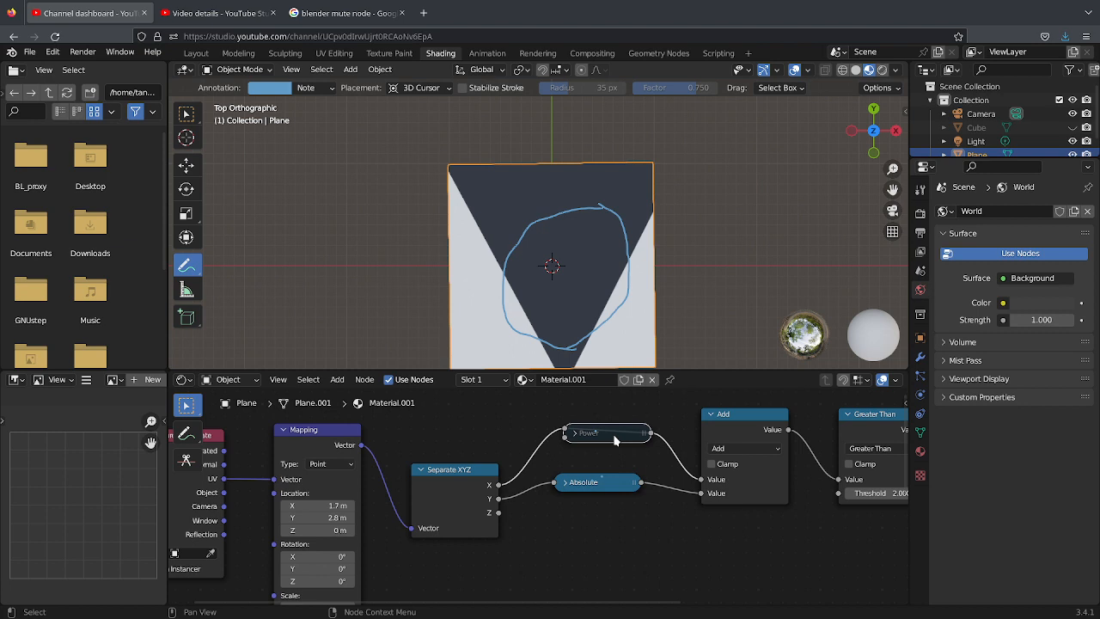
key("m")
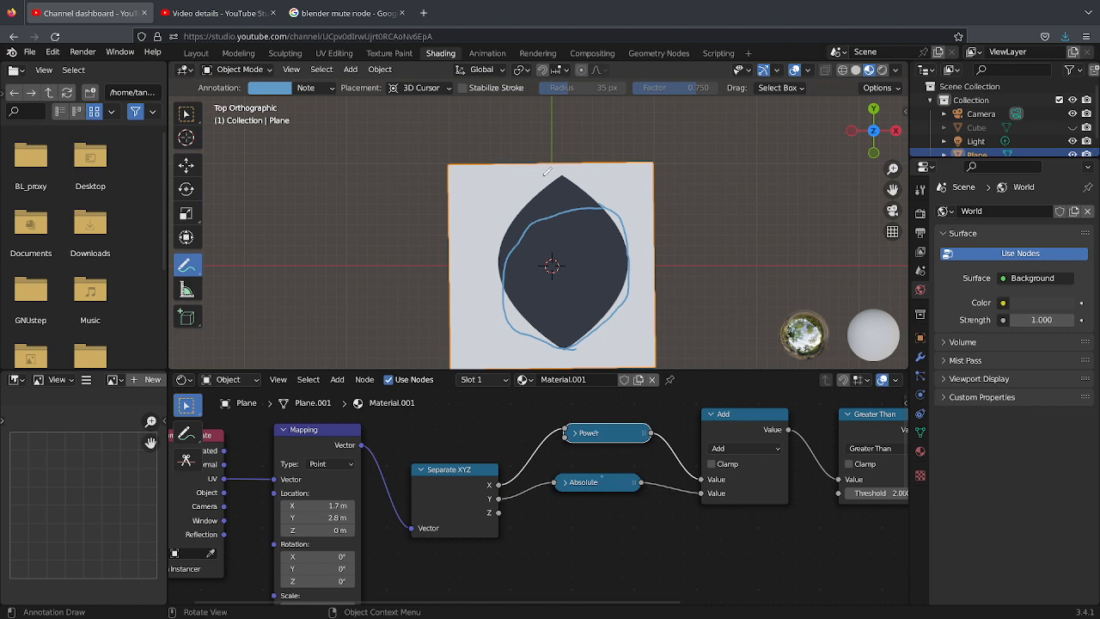
- Annotate the leaf's left edge and a tick mark above the plane, and toggle the Power node's mute on and off
mouse_move(557, 180)
left_mouse_down()
mouse_move(510, 221)
mouse_move(504, 262)
mouse_move(519, 303)
mouse_move(565, 344)
left_mouse_up()
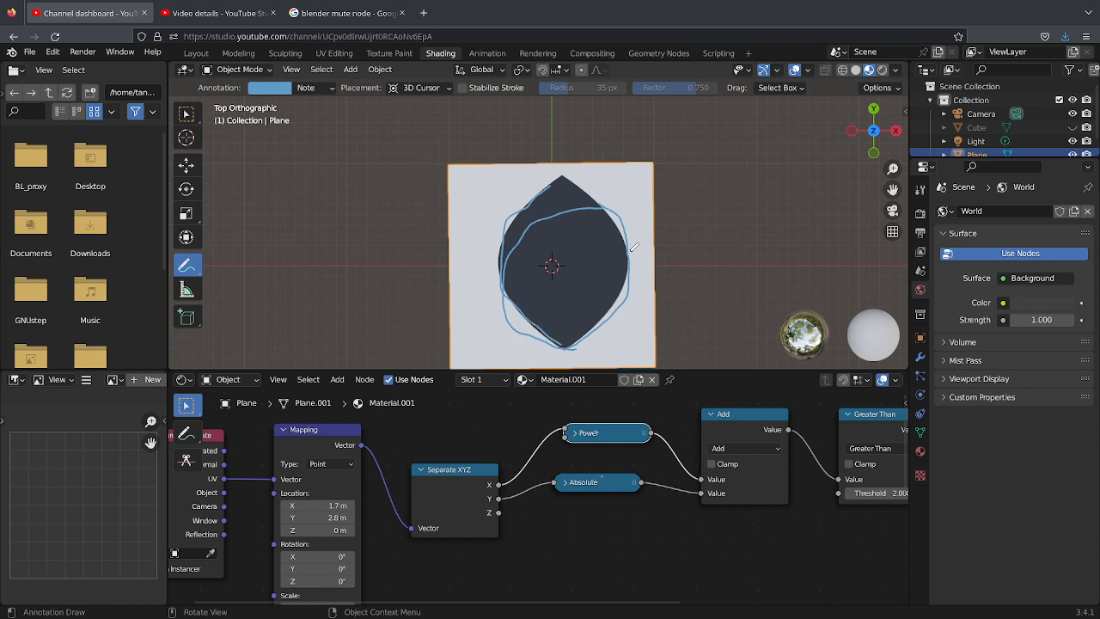
left_click_drag(615, 146, 633, 122)
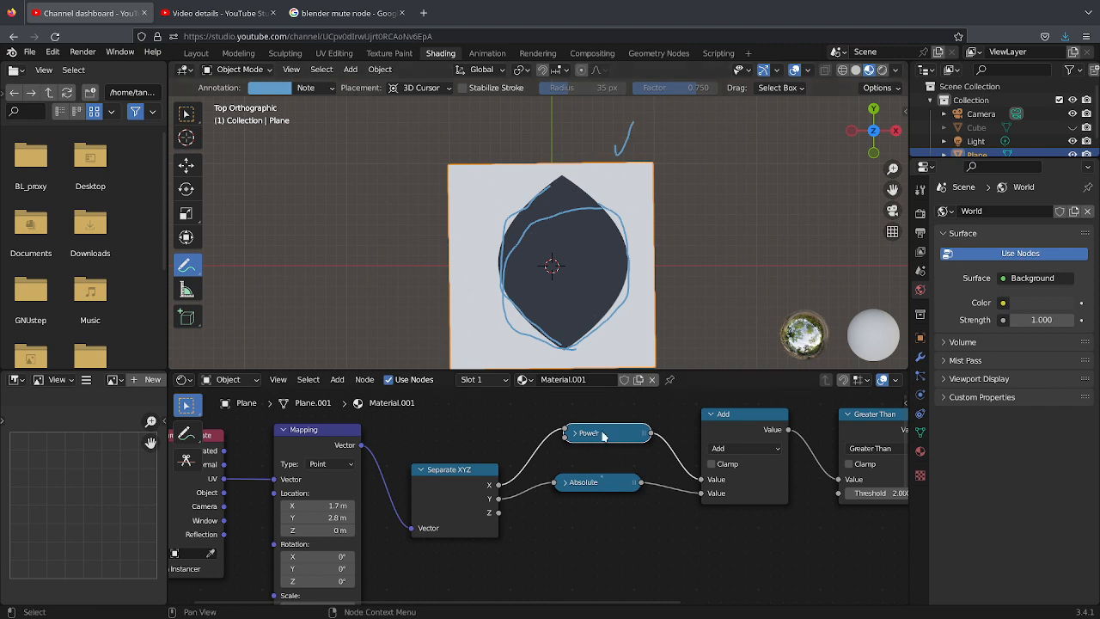
key("m")
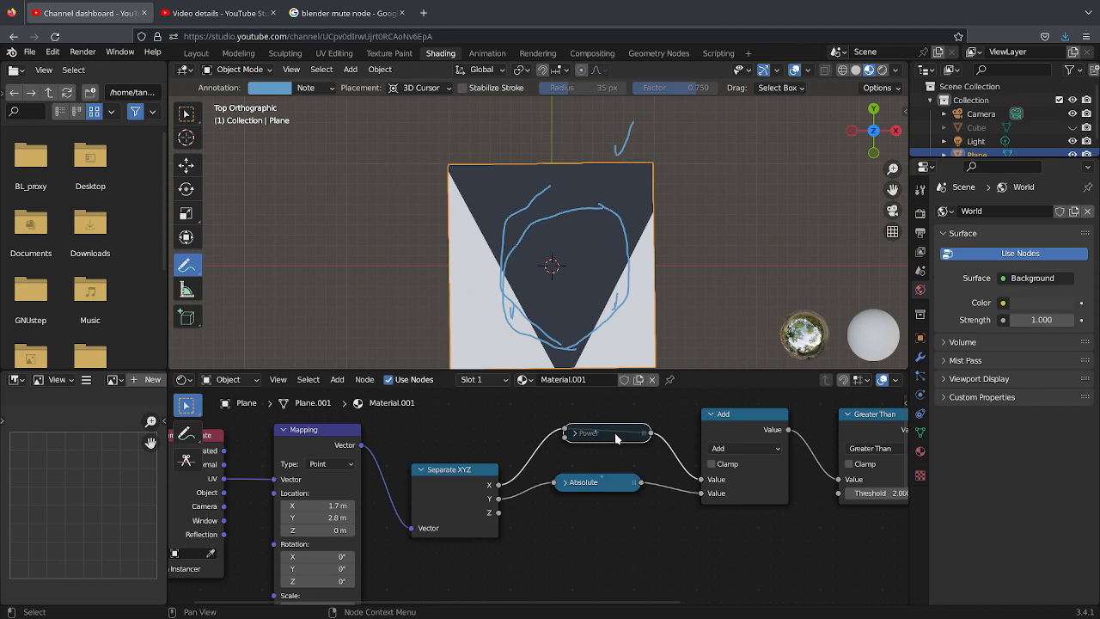
key("m")
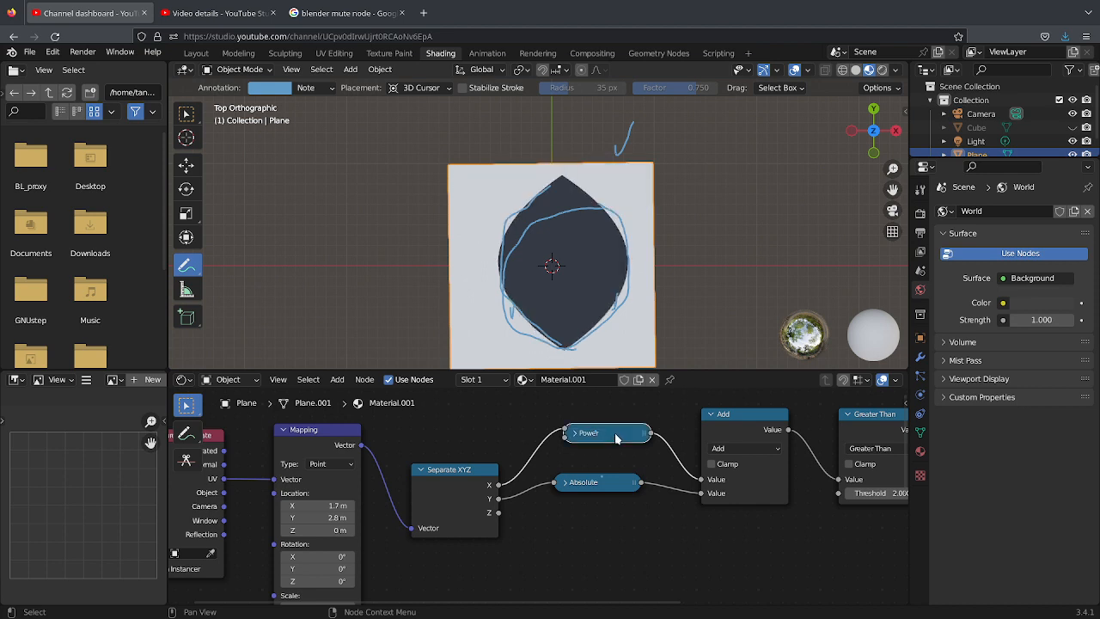
- Mute the Absolute node, erase all freehand annotations in the viewport, and unmute the node
left_click(613, 482)
key("m")
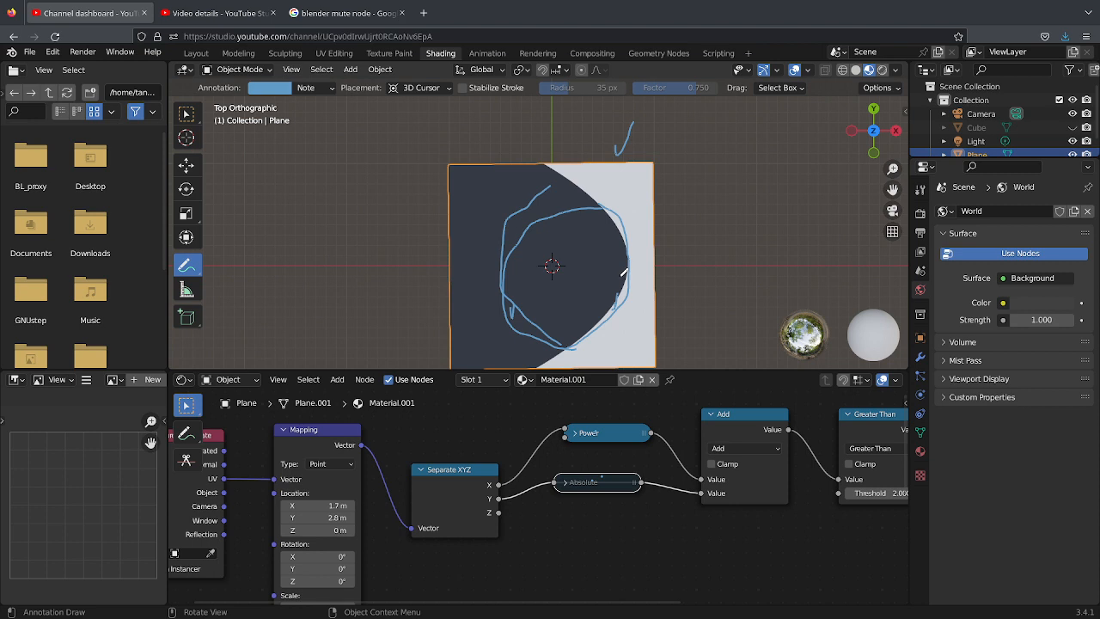
mouse_move(569, 216)
left_mouse_down("ctrl")
mouse_move(555, 229)
mouse_move(555, 332)
mouse_move(644, 268)
mouse_move(626, 134)
left_mouse_up("ctrl")
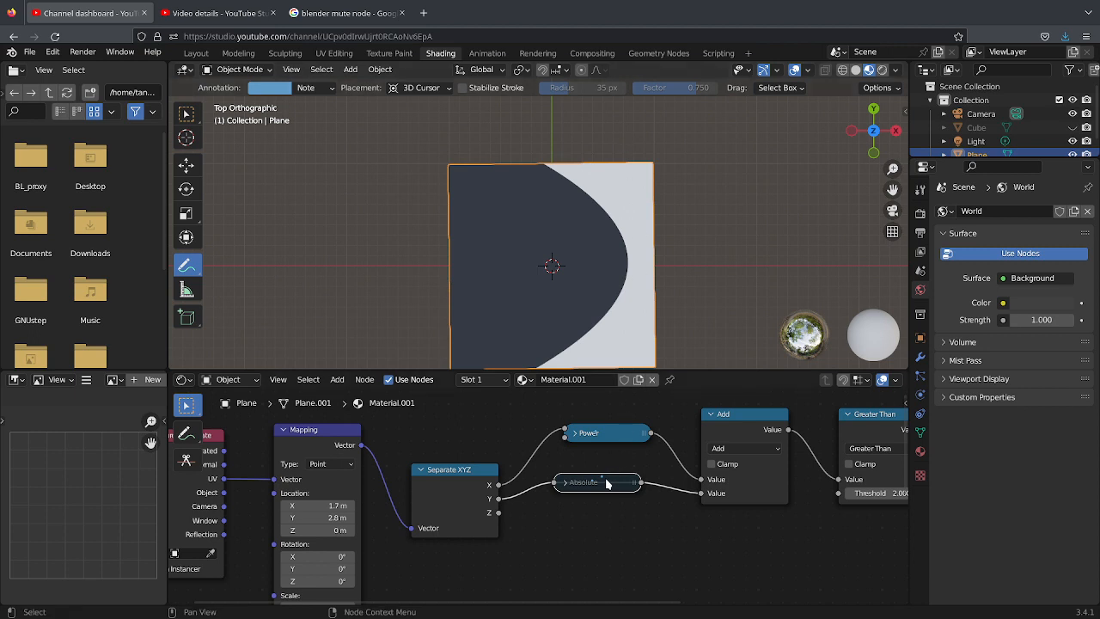
key("m")
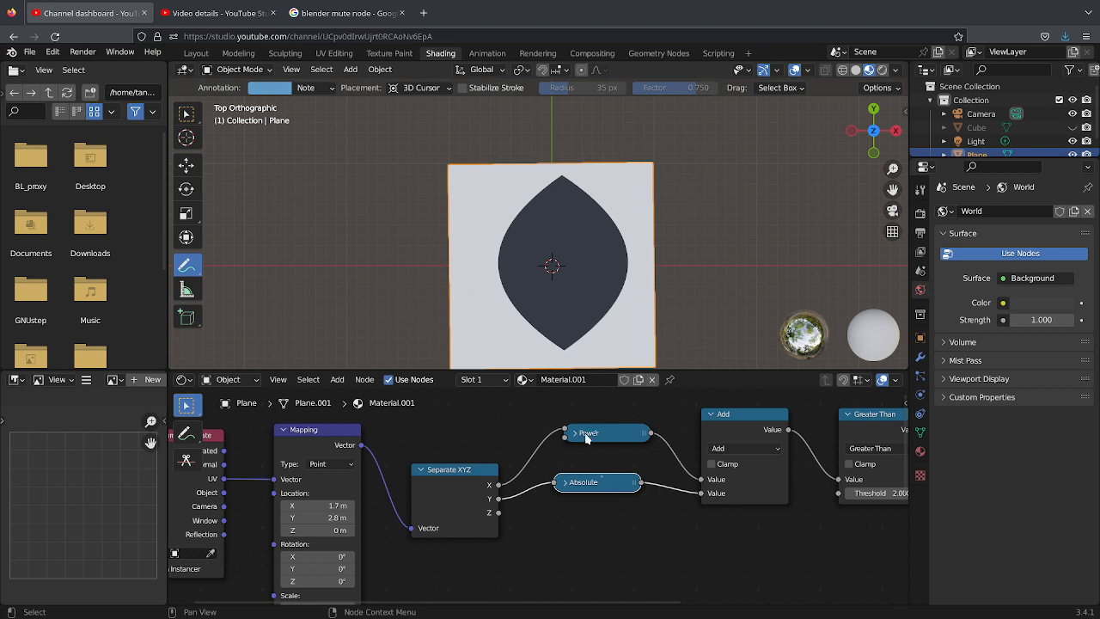
- Draw freehand marks beside the Power and Absolute nodes in the node editor, and erase them
left_click(188, 434)
left_click_drag(531, 410, 550, 395)
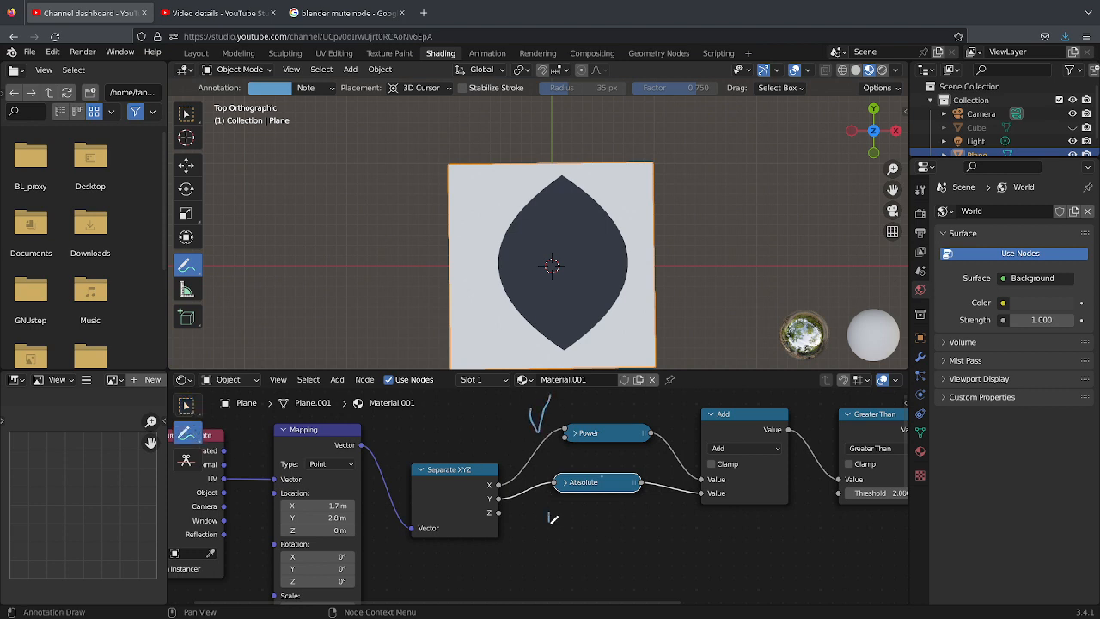
mouse_move(549, 517)
left_mouse_down()
mouse_move(570, 493)
mouse_move(552, 435)
mouse_move(539, 456)
left_mouse_up()
- Change the Add node's operation to Subtract and move the Mapping node upward in the node tree with the Select Box tool
left_click(726, 449)
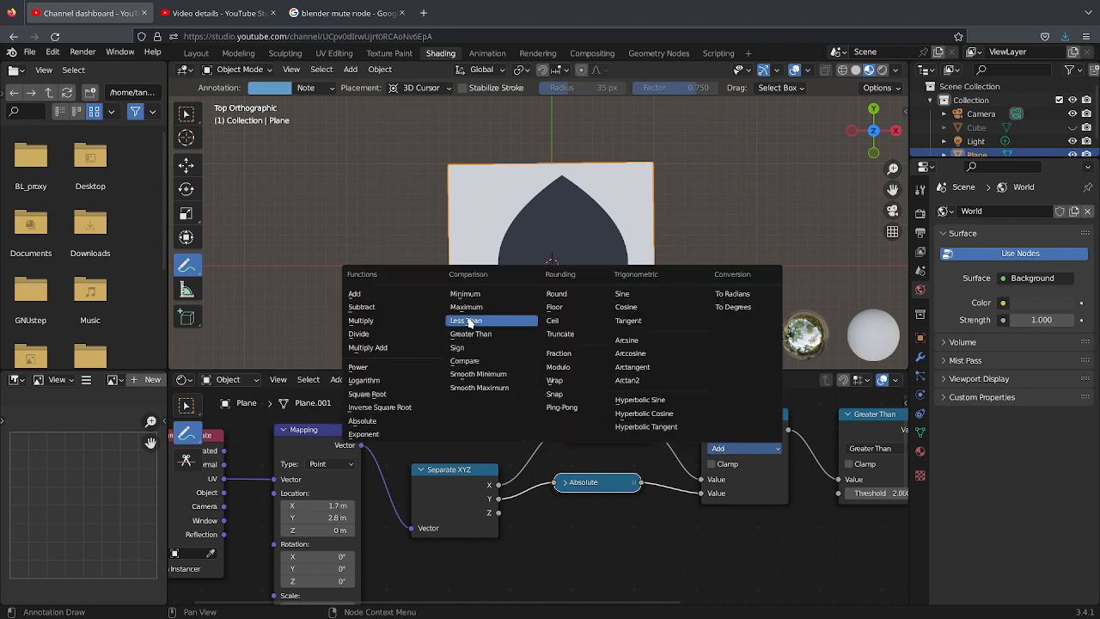
left_click(426, 311)
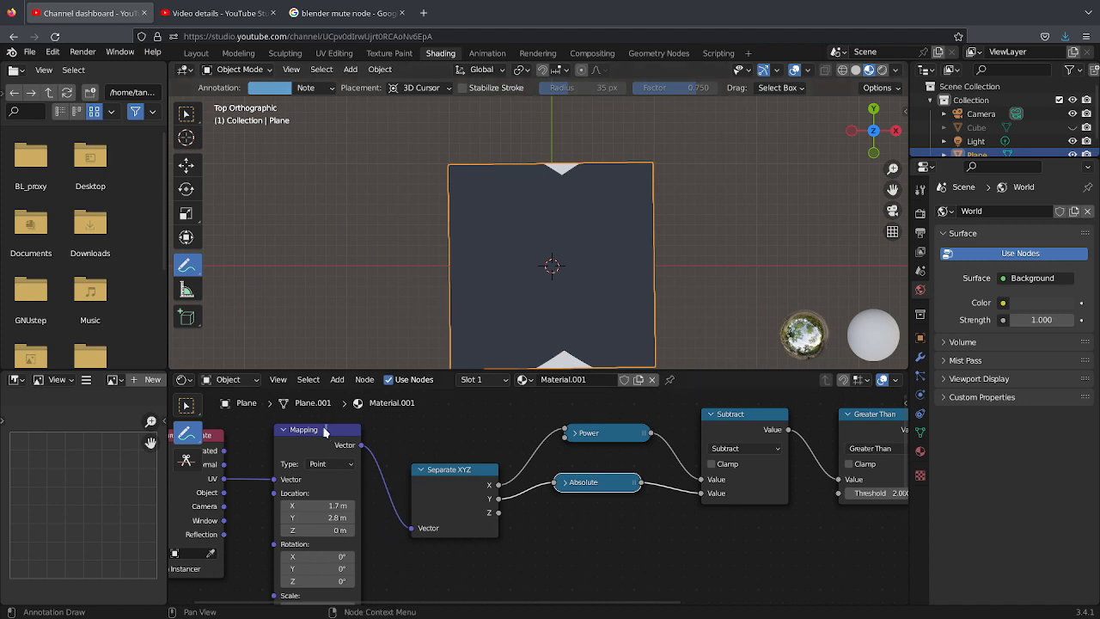
left_click(187, 405)
left_click_drag(300, 437, 301, 406)
scroll(305, 416, "down", 3)
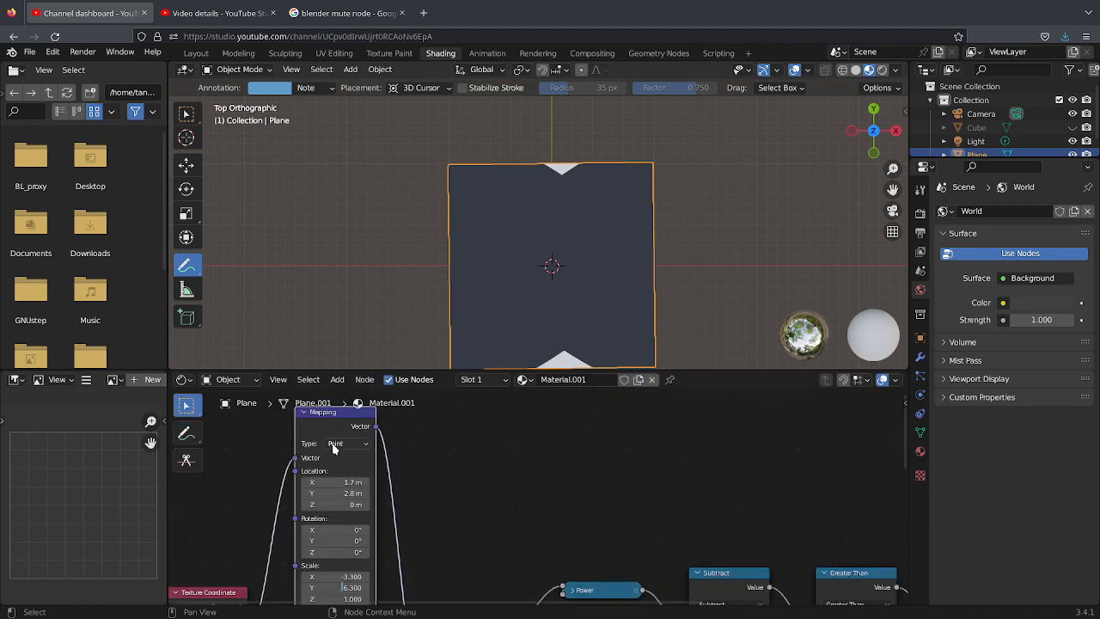
left_click_drag(391, 442, 390, 497)
scroll(481, 504, "down", 2)
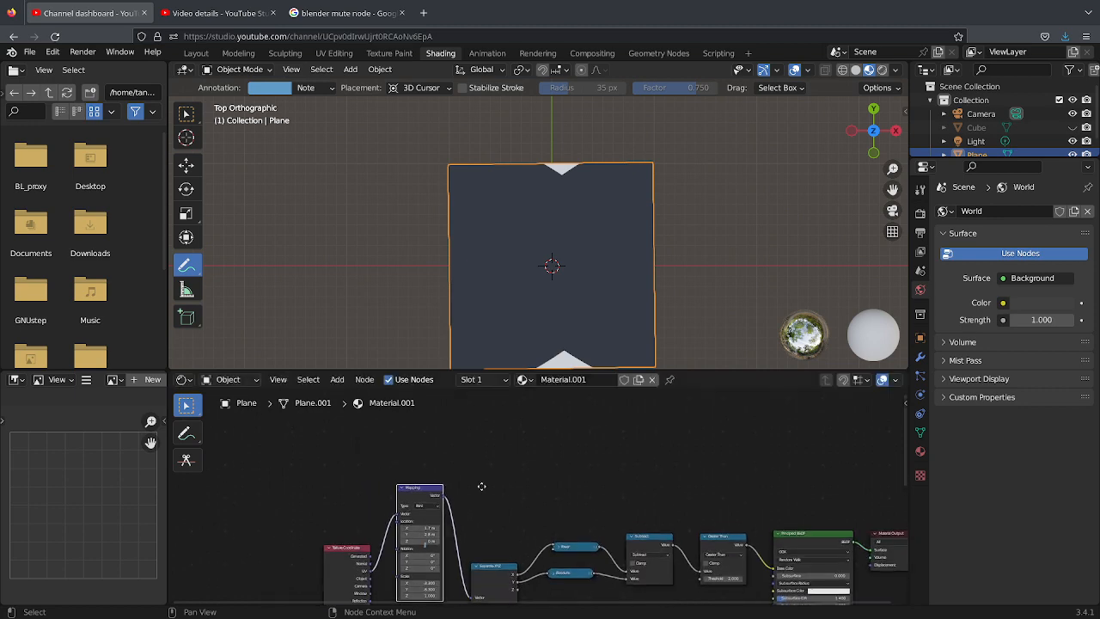
middle_click_drag(481, 486, 606, 464)
scroll(447, 462, "up", 4)
scroll(635, 467, "up", 2)
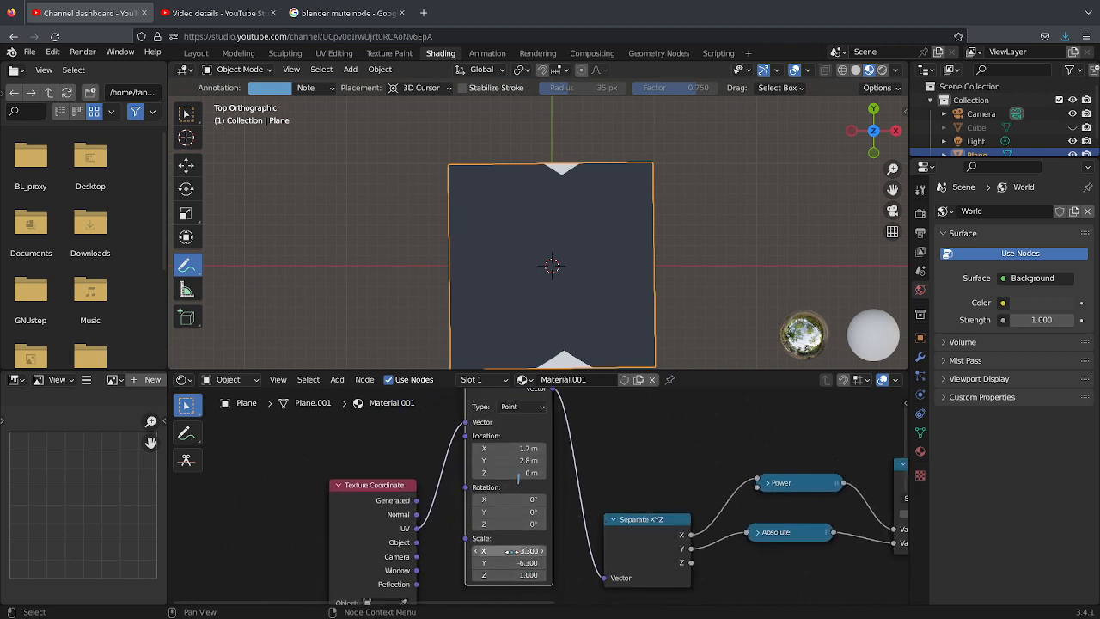
- Set the Mapping node's scale to X -4.6, Y -12.2 and its location to X 2.1 m, Y 5.6 m
left_click_drag(513, 551, 462, 564)
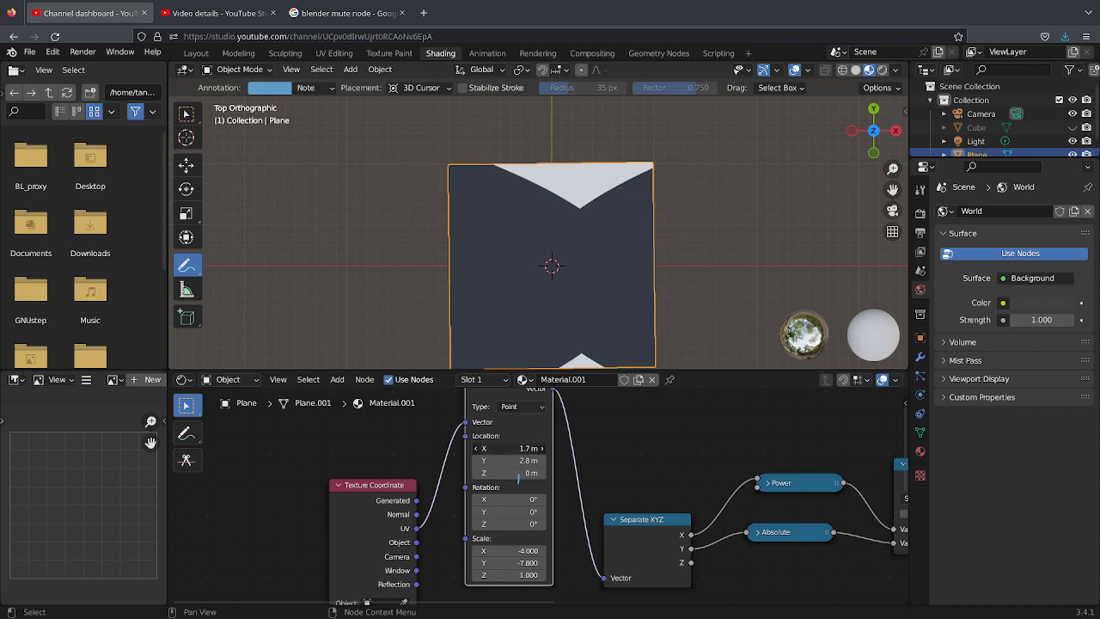
mouse_move(513, 449)
left_mouse_down()
mouse_move(481, 448)
mouse_move(510, 449)
mouse_move(490, 460)
mouse_move(521, 461)
mouse_move(528, 447)
left_mouse_up()
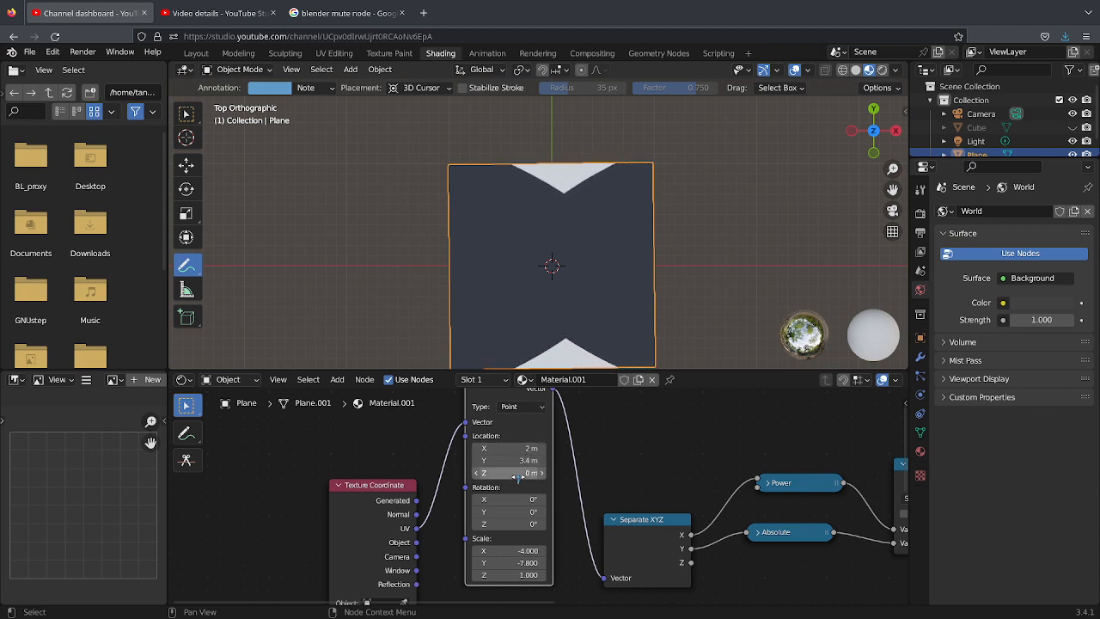
left_click_drag(520, 550, 488, 562)
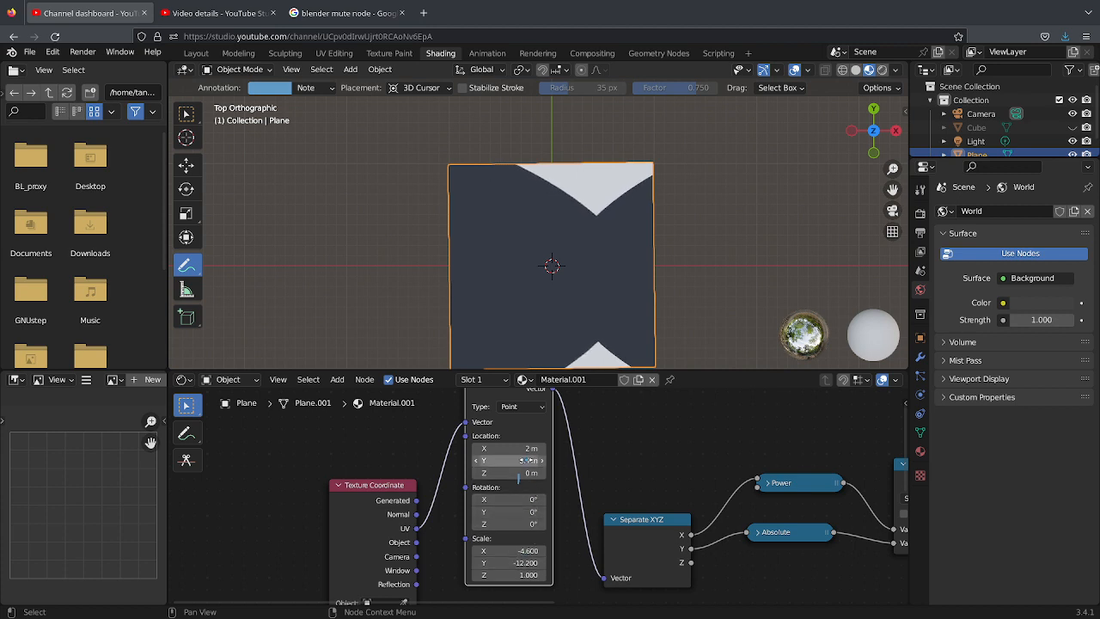
left_click_drag(522, 461, 537, 461)
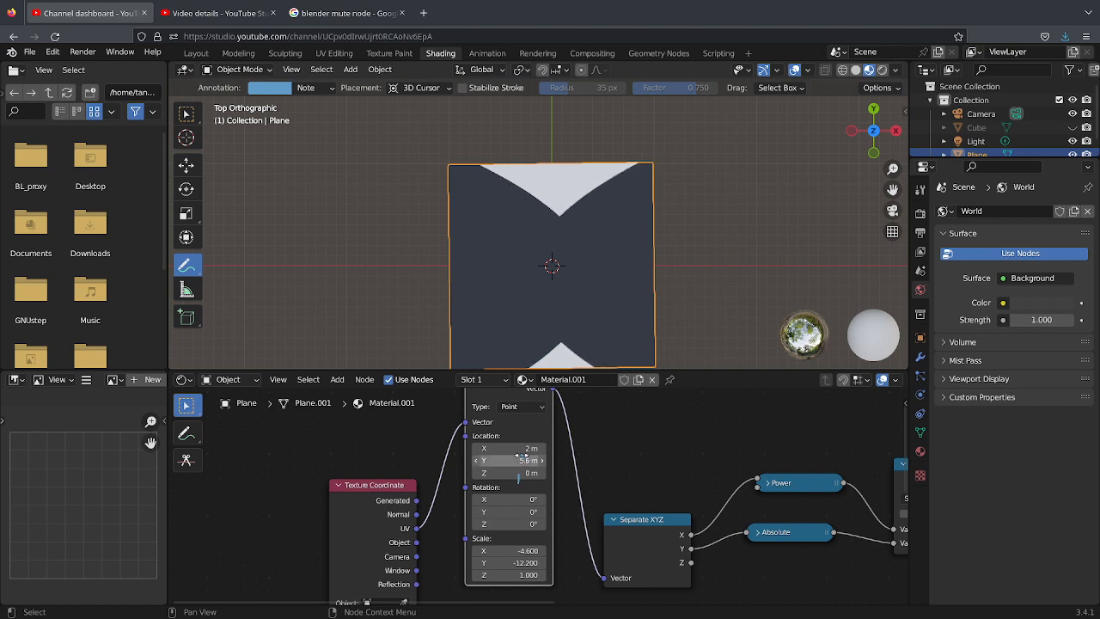
left_click_drag(521, 449, 524, 449)
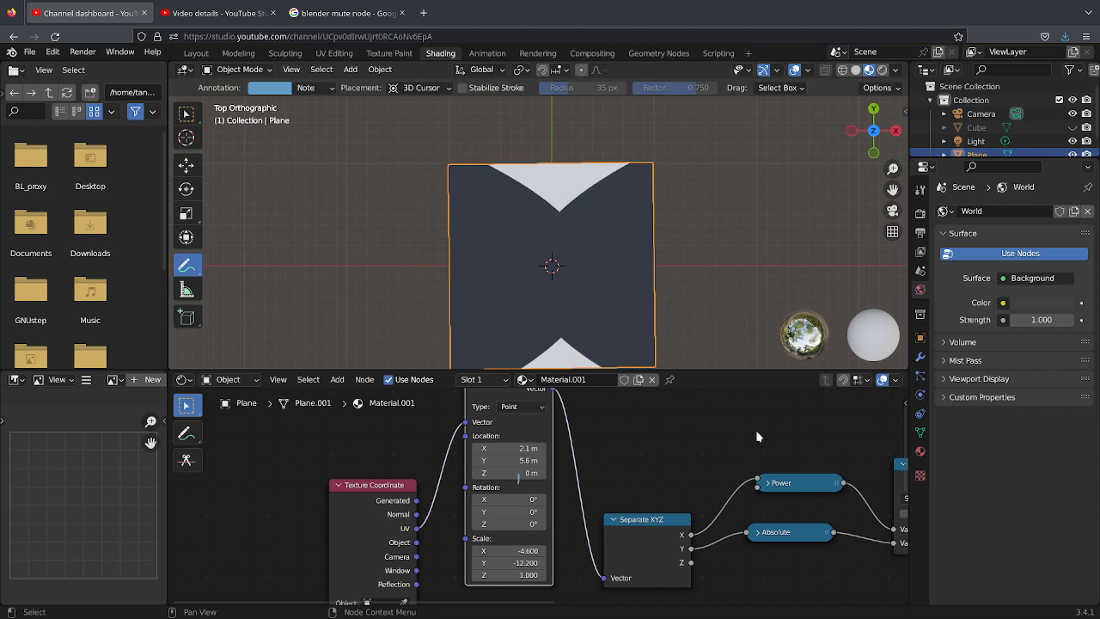
- Change the Subtract node to Multiply, and set the Mapping scale to X -5.9, Y -22.2 and location to X 2.9 m, Y 11.2 m
middle_click_drag(765, 427, 583, 416)
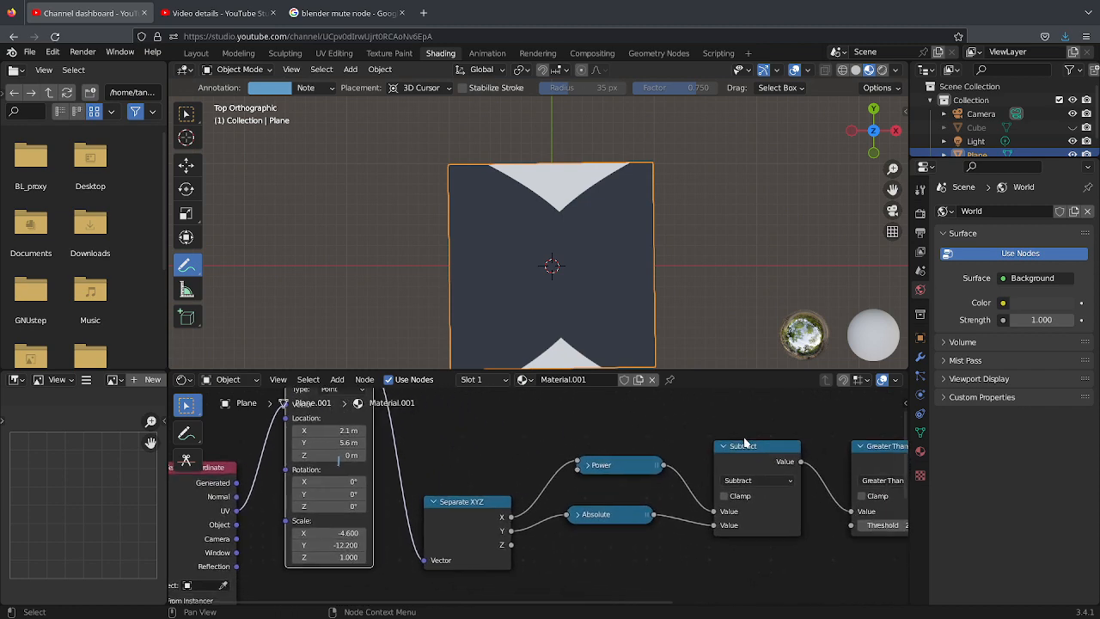
left_click(747, 481)
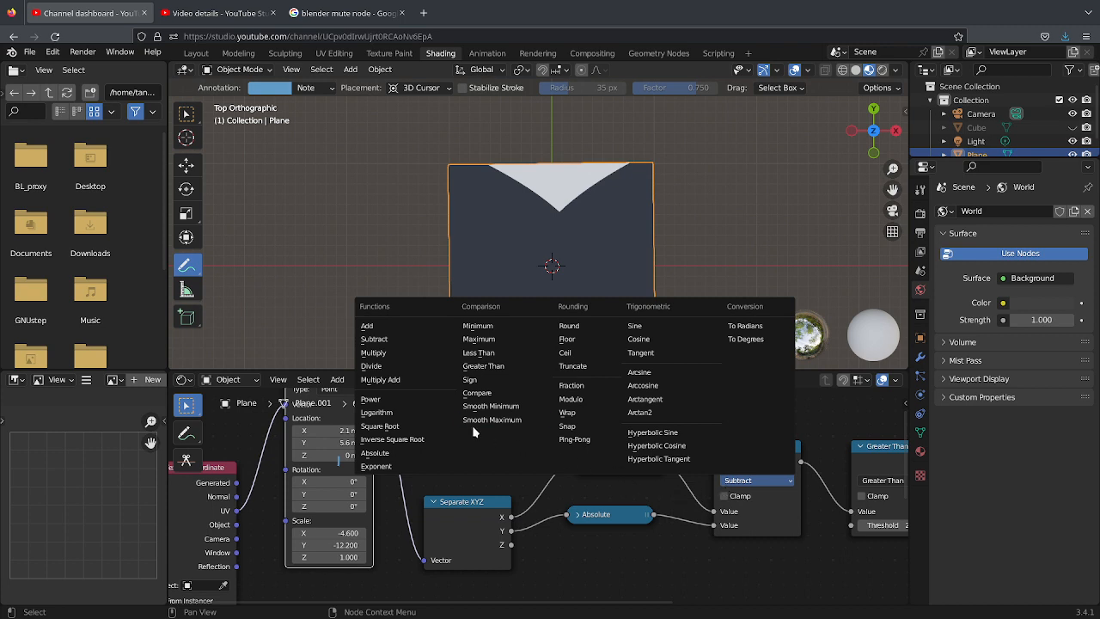
left_click(419, 353)
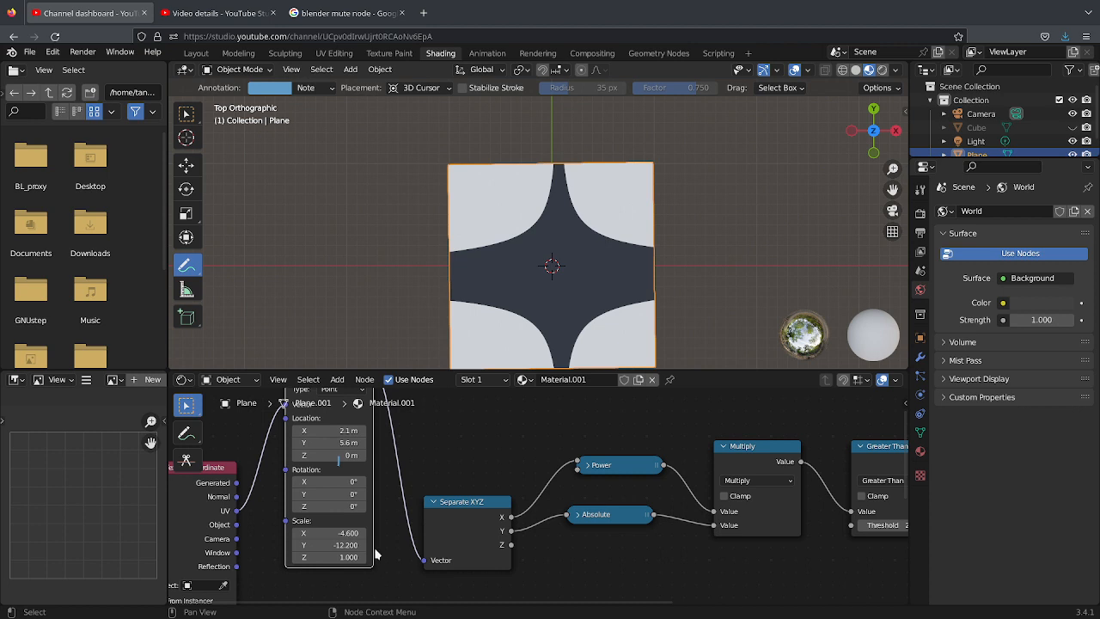
left_click_drag(343, 533, 303, 545)
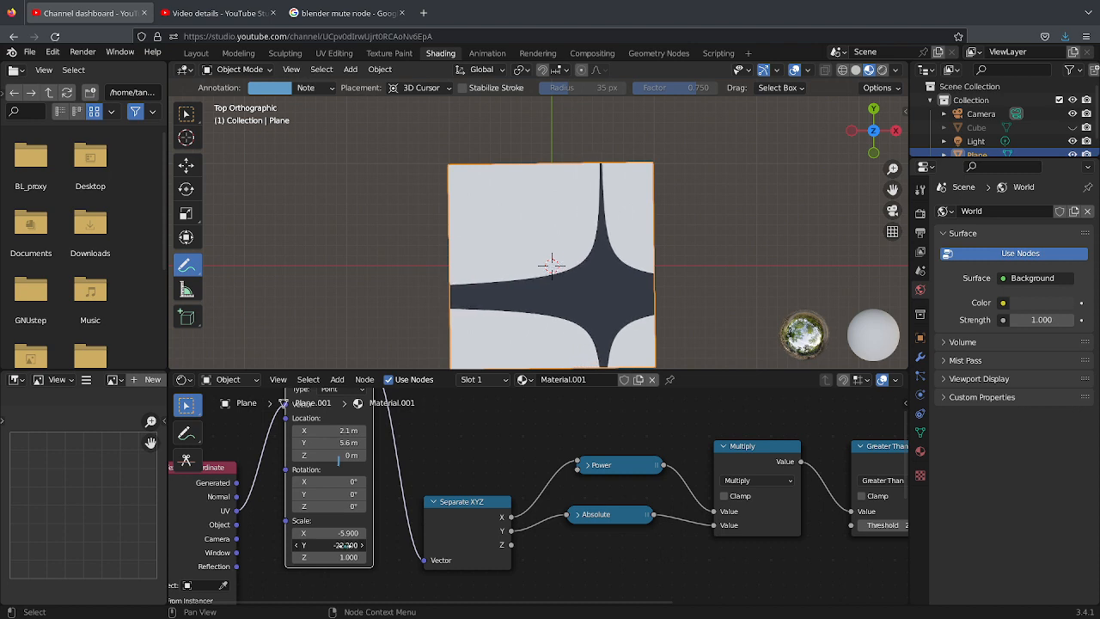
mouse_move(343, 441)
left_mouse_down()
mouse_move(378, 442)
mouse_move(337, 442)
mouse_move(350, 431)
mouse_move(334, 432)
left_mouse_up()
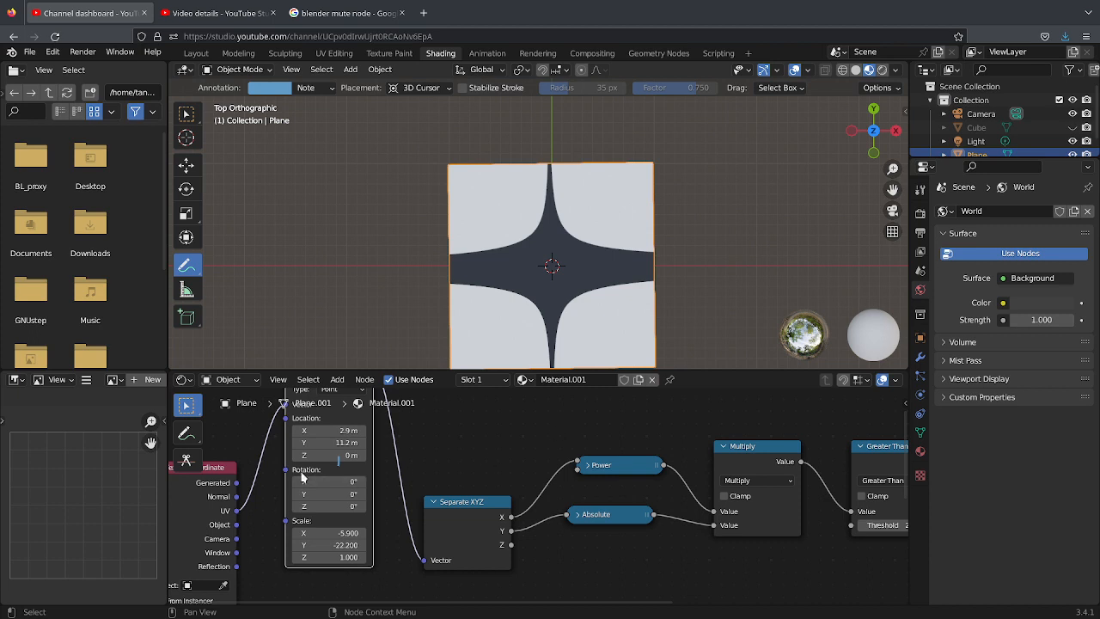
- Circle the Power, Absolute and Multiply nodes with a freehand annotation in the node editor
left_click(186, 432)
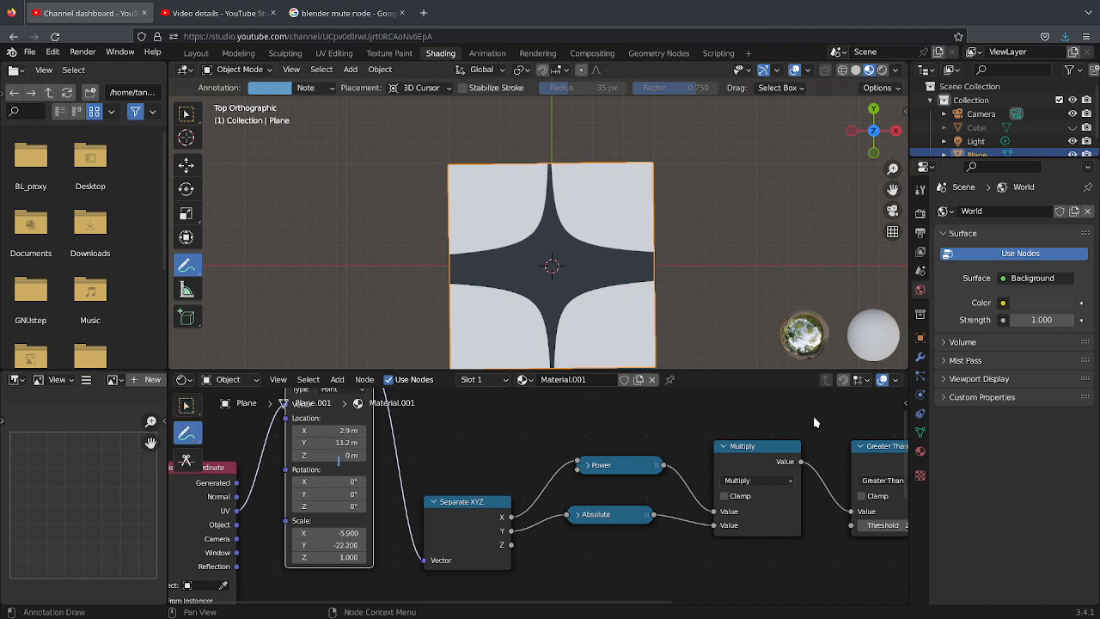
mouse_move(814, 410)
left_mouse_down()
mouse_move(579, 431)
mouse_move(550, 450)
mouse_move(547, 507)
mouse_move(610, 562)
mouse_move(761, 572)
mouse_move(827, 541)
mouse_move(844, 481)
mouse_move(816, 414)
left_mouse_up()
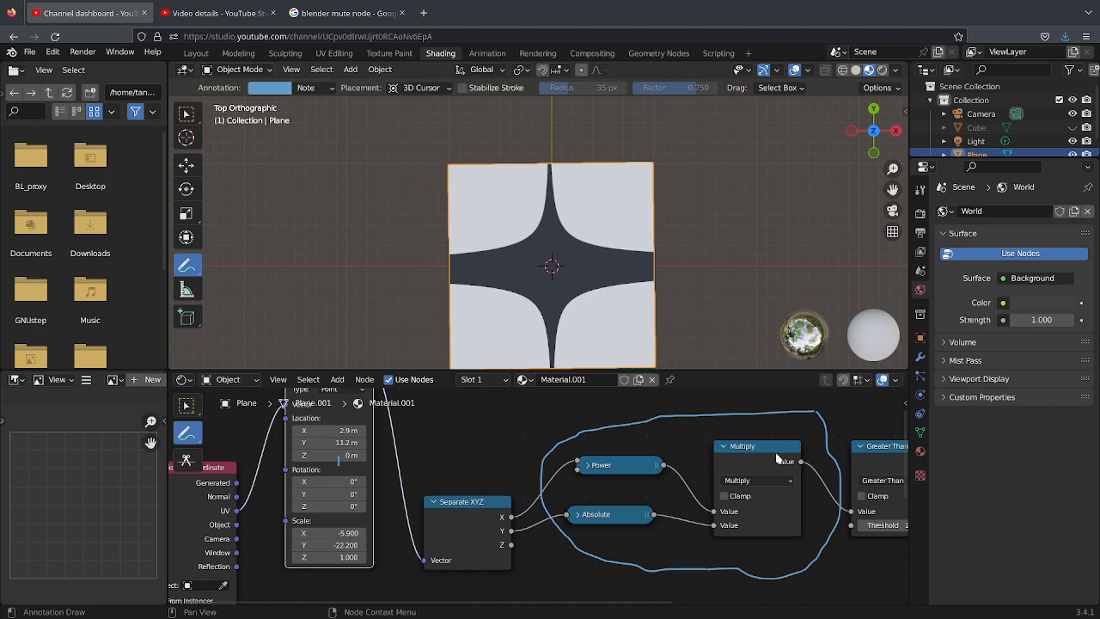
- Try Divide and Multiply Add as the operation of the circled Multiply node, and set it to Power
left_click(757, 481)
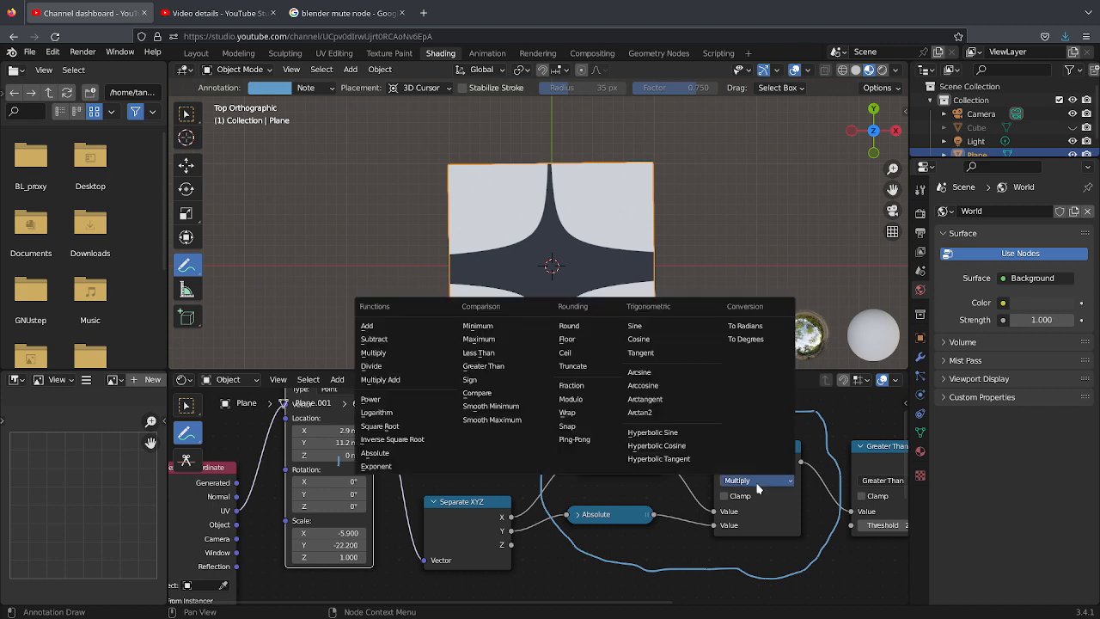
left_click(408, 368)
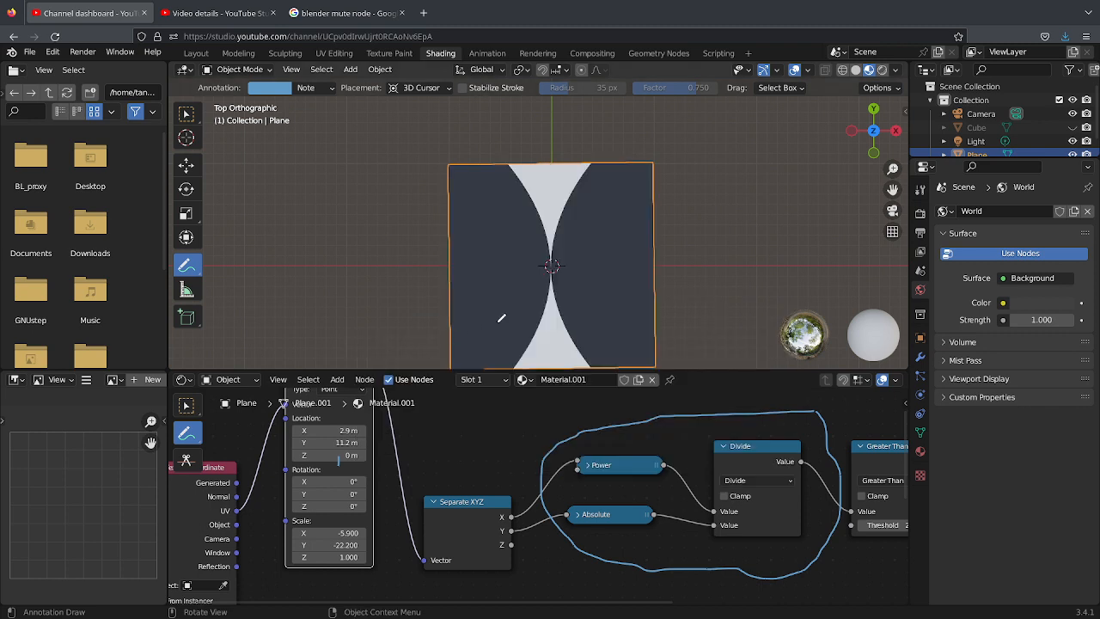
left_click(775, 485)
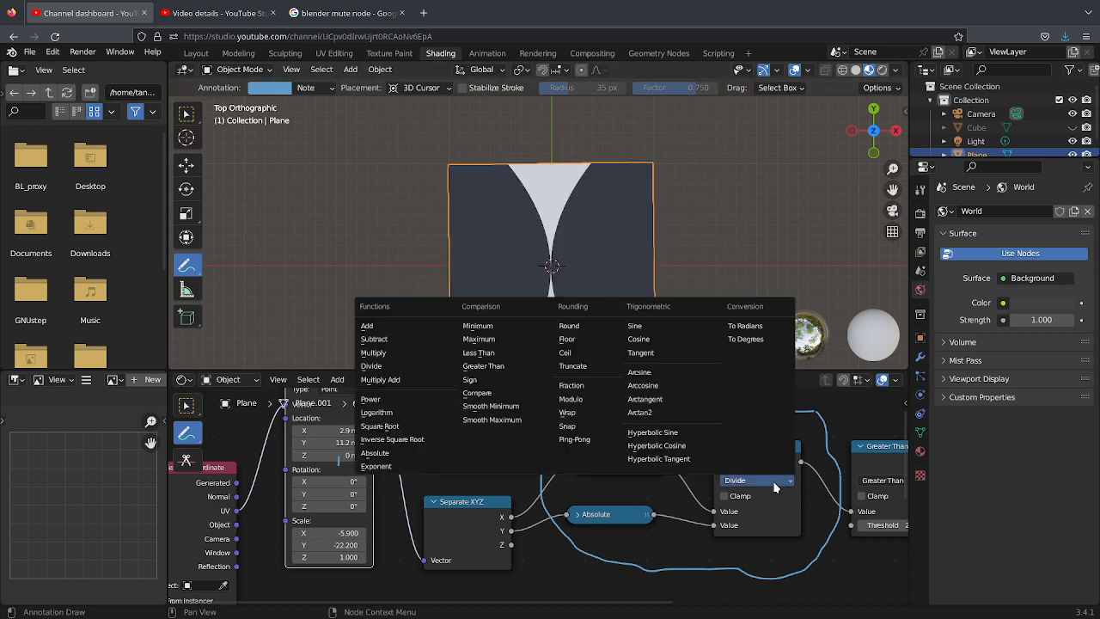
left_click(442, 381)
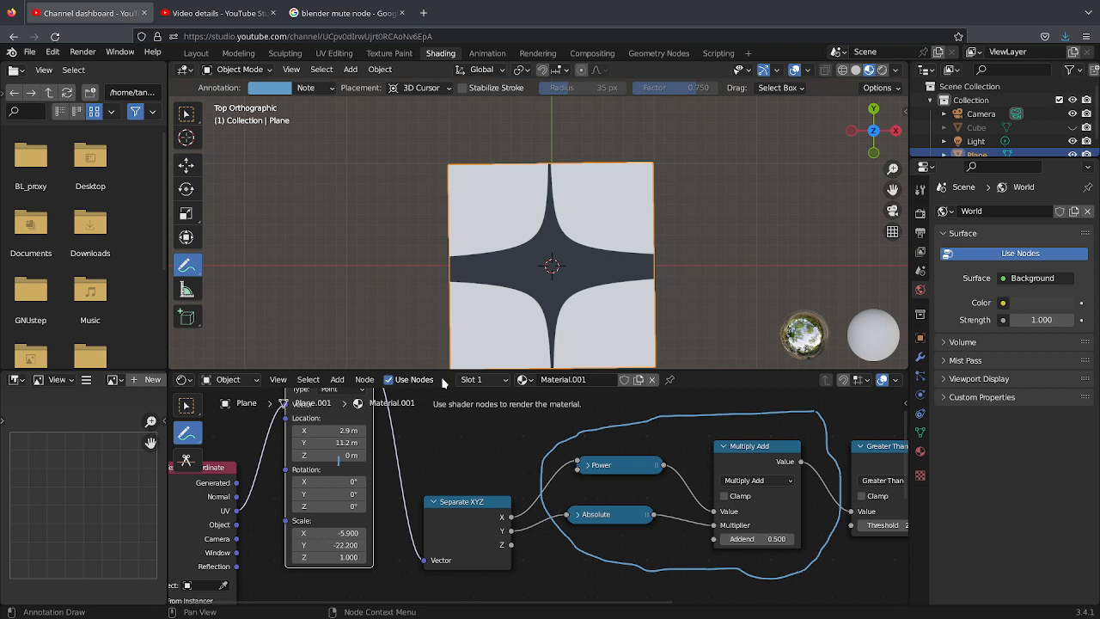
left_click(758, 483)
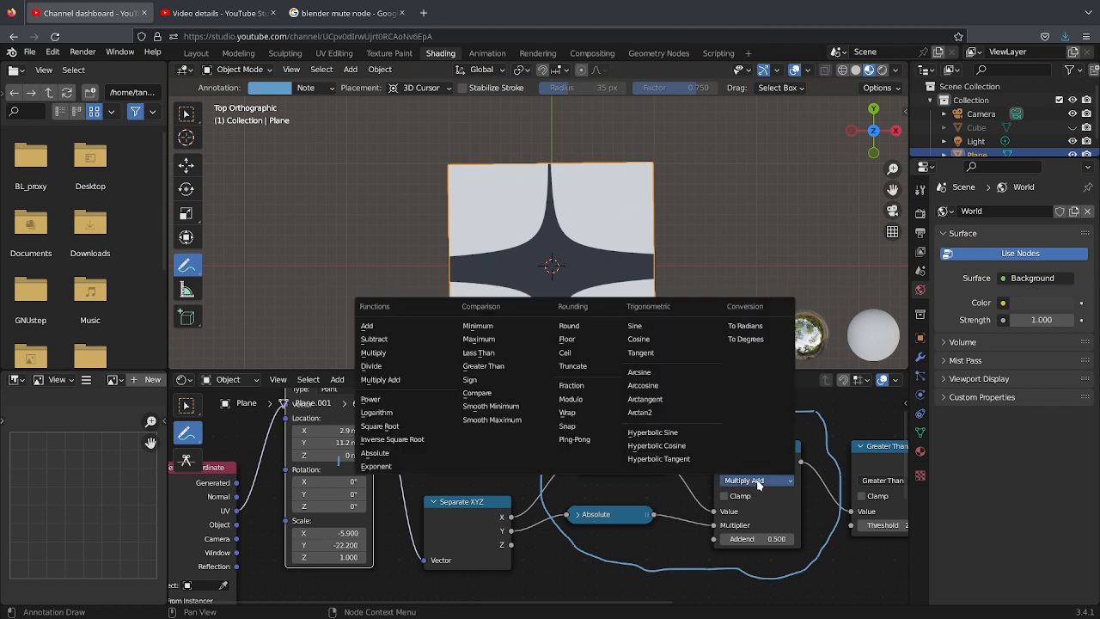
left_click(421, 402)
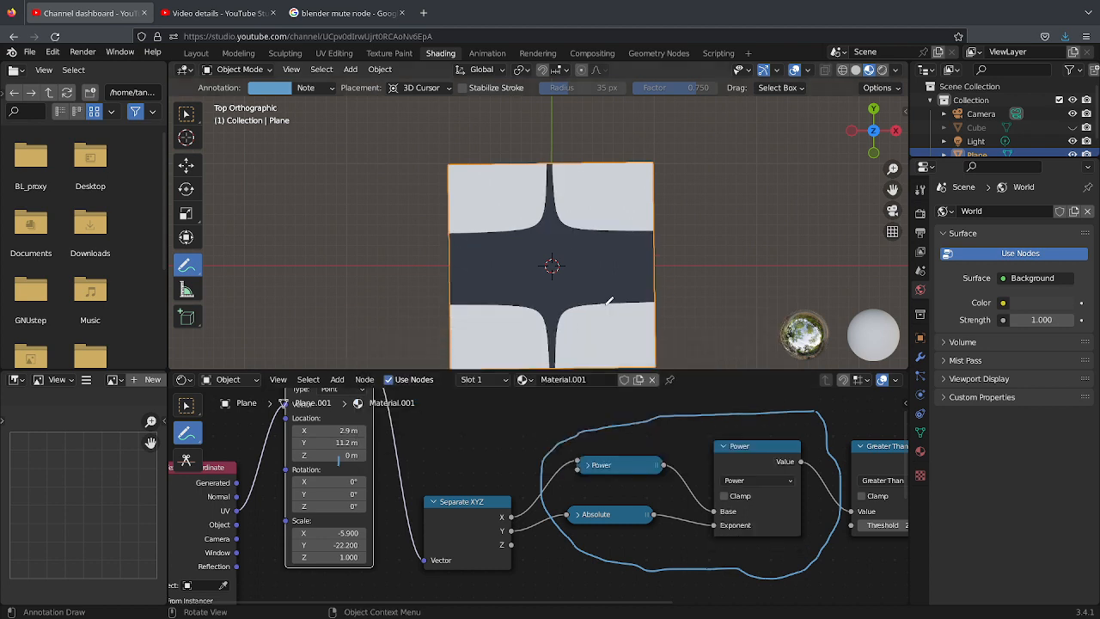
- Change the circled combining node to Logarithm, and set the Mapping scale to X -5.7, Y -8 and location to X 2.6 m, Y 4.1 m
left_click(744, 480)
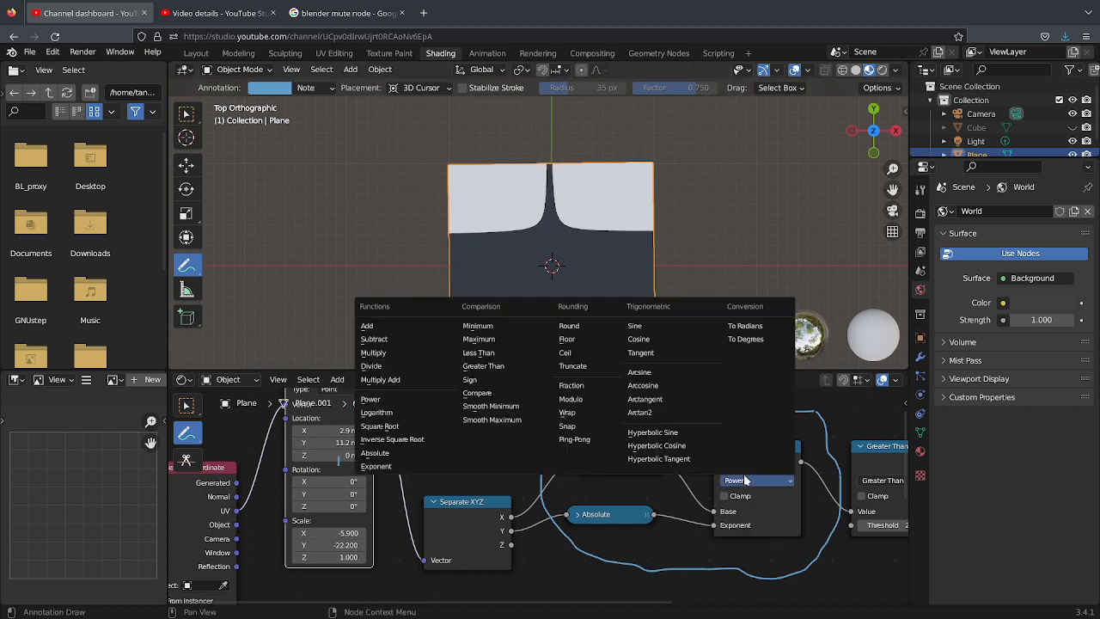
left_click(424, 412)
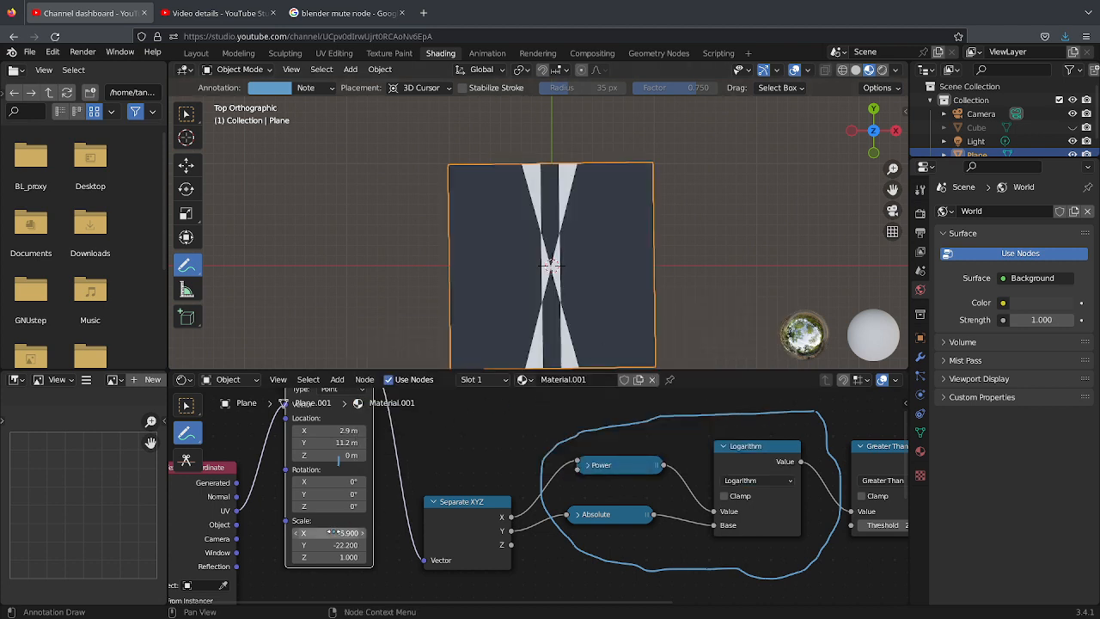
left_click_drag(347, 532, 446, 545)
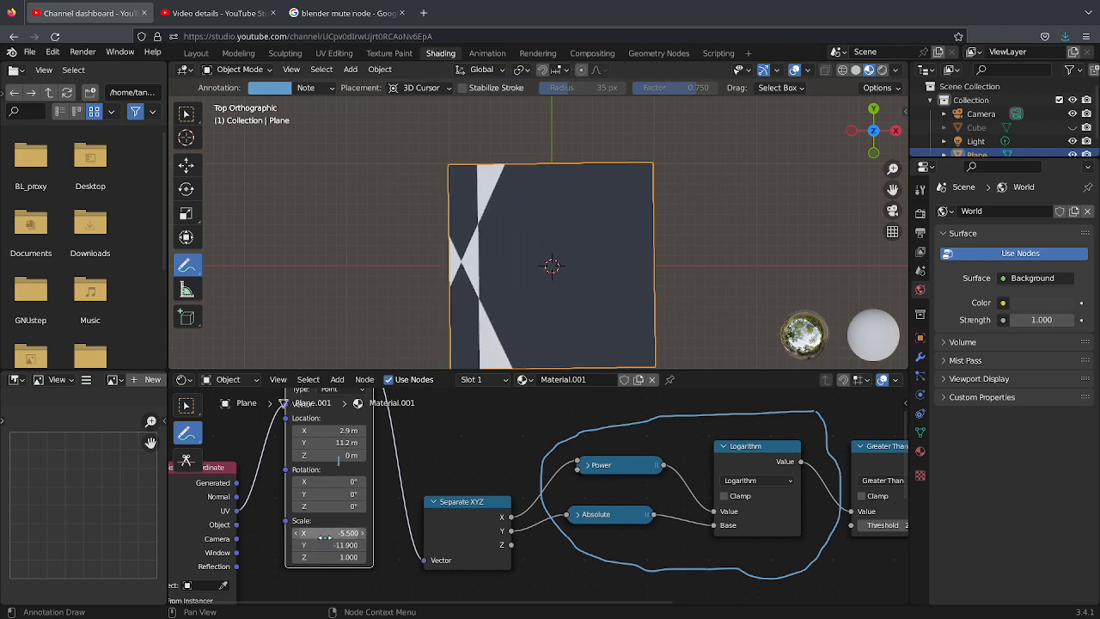
left_click_drag(343, 443, 292, 443)
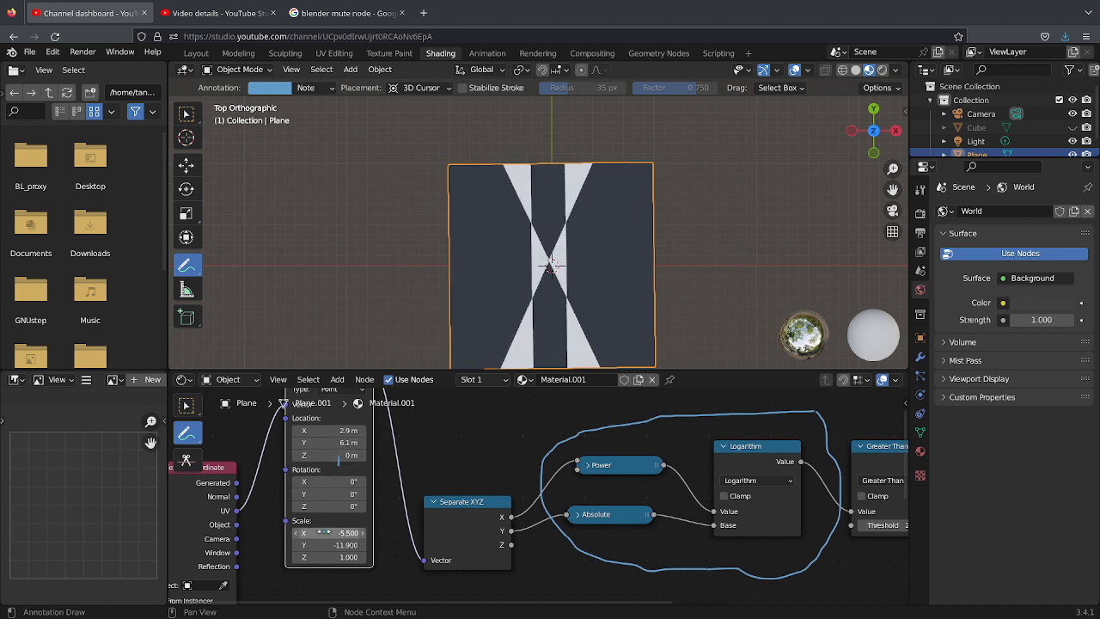
mouse_move(329, 533)
left_mouse_down()
mouse_move(320, 533)
mouse_move(326, 544)
mouse_move(345, 545)
mouse_move(325, 529)
left_mouse_up()
mouse_move(342, 431)
left_mouse_down()
mouse_move(348, 442)
mouse_move(331, 438)
mouse_move(352, 431)
mouse_move(339, 430)
mouse_move(349, 442)
left_mouse_up()
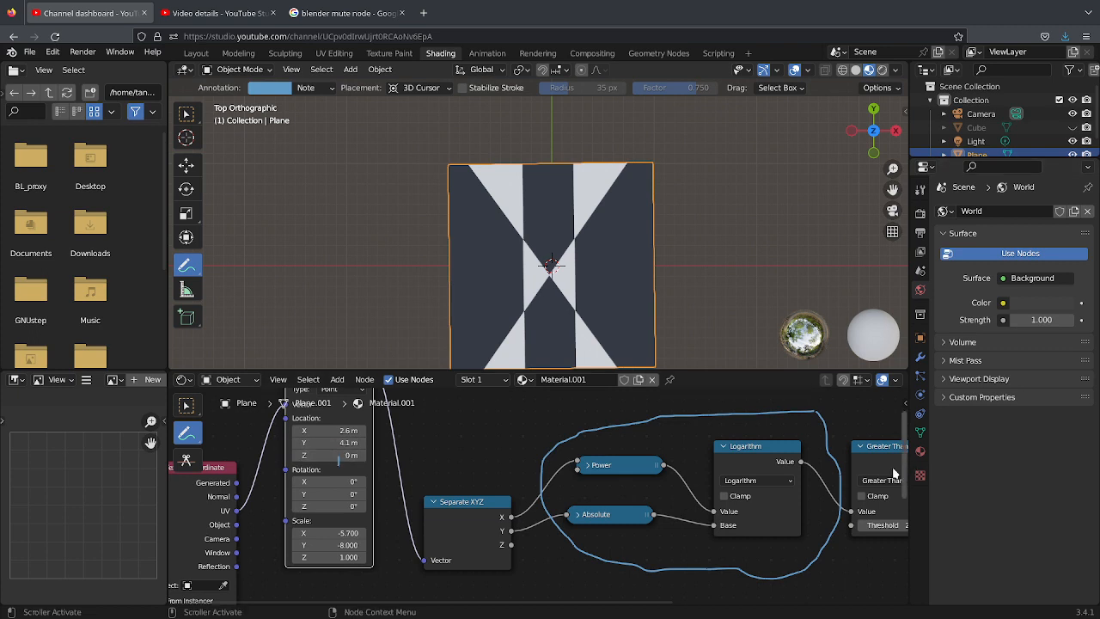
- Try Square Root, Inverse Square Root, Absolute and Exponent in turn as the operation of the circled Logarithm node
left_click(776, 479)
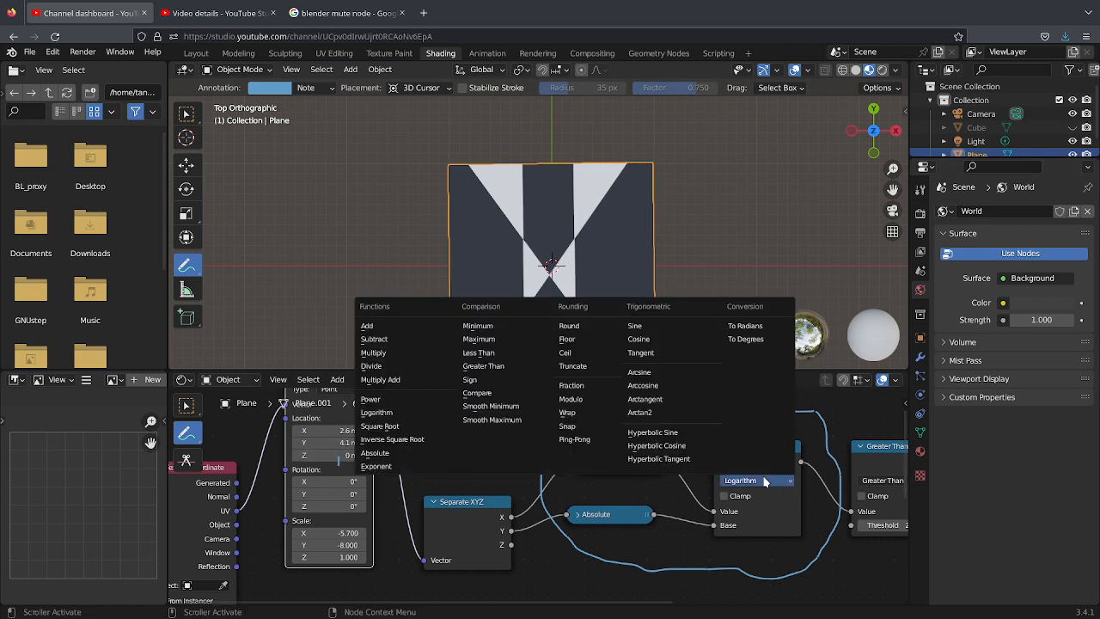
left_click(412, 427)
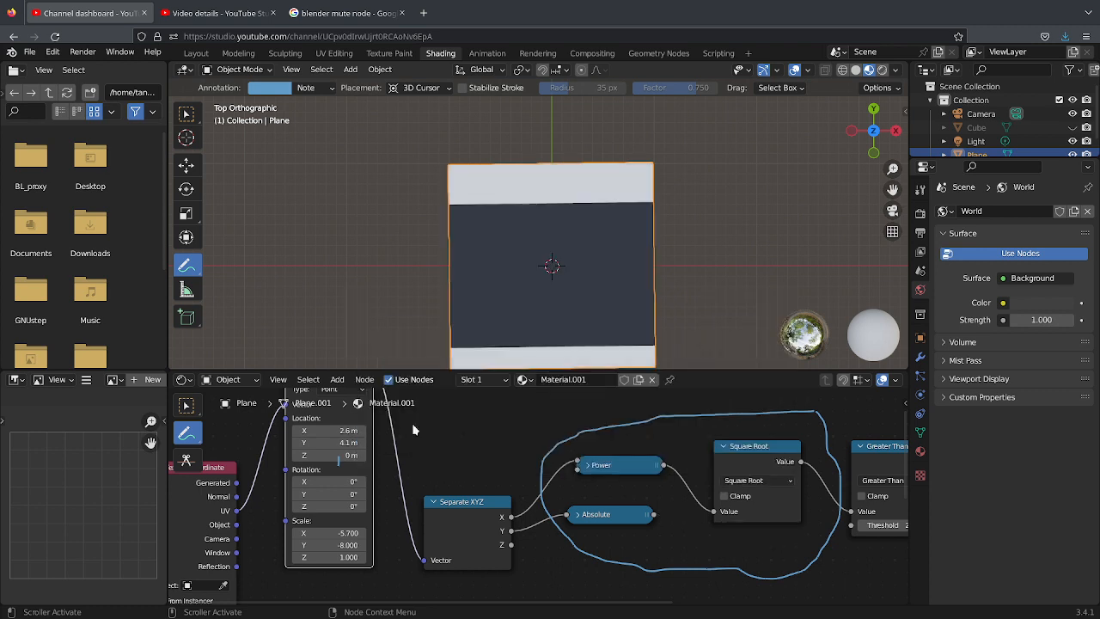
left_click(736, 481)
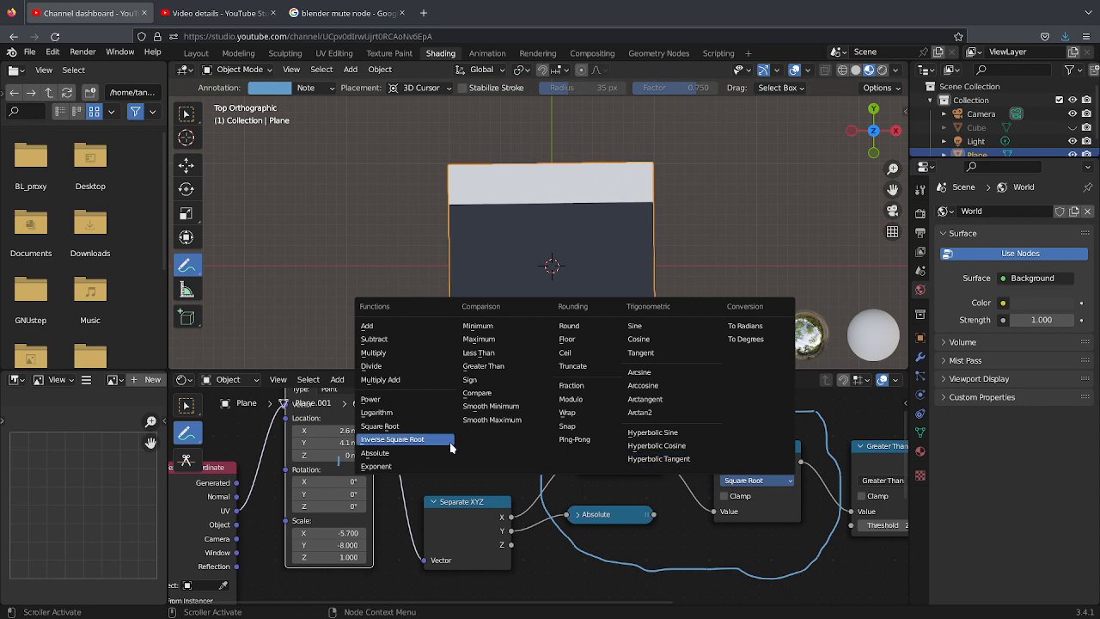
left_click(397, 435)
left_click(767, 481)
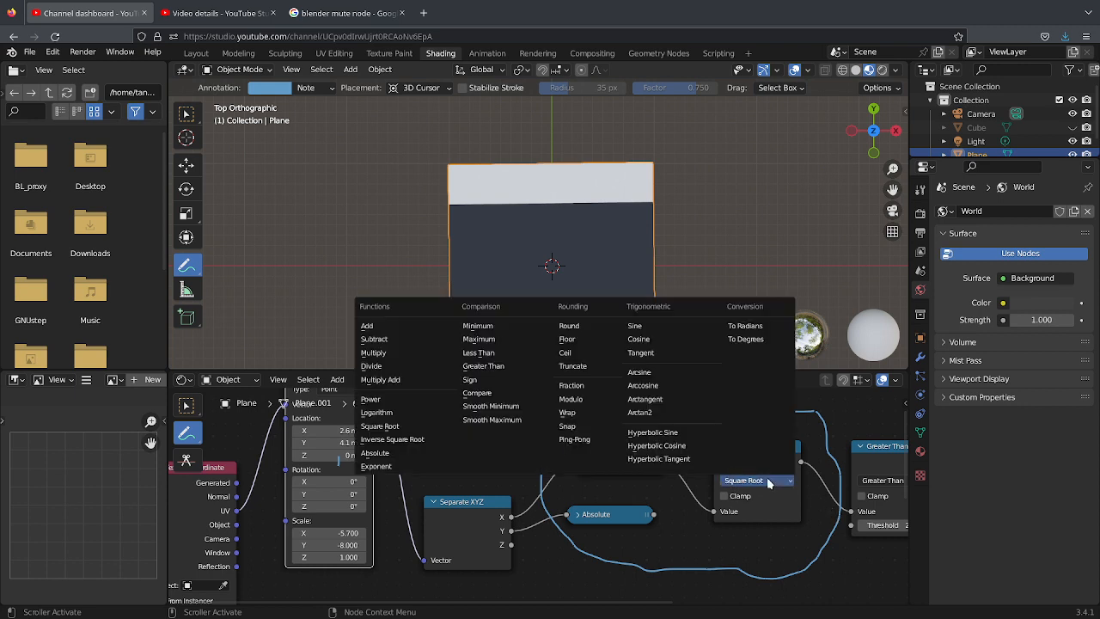
left_click(412, 439)
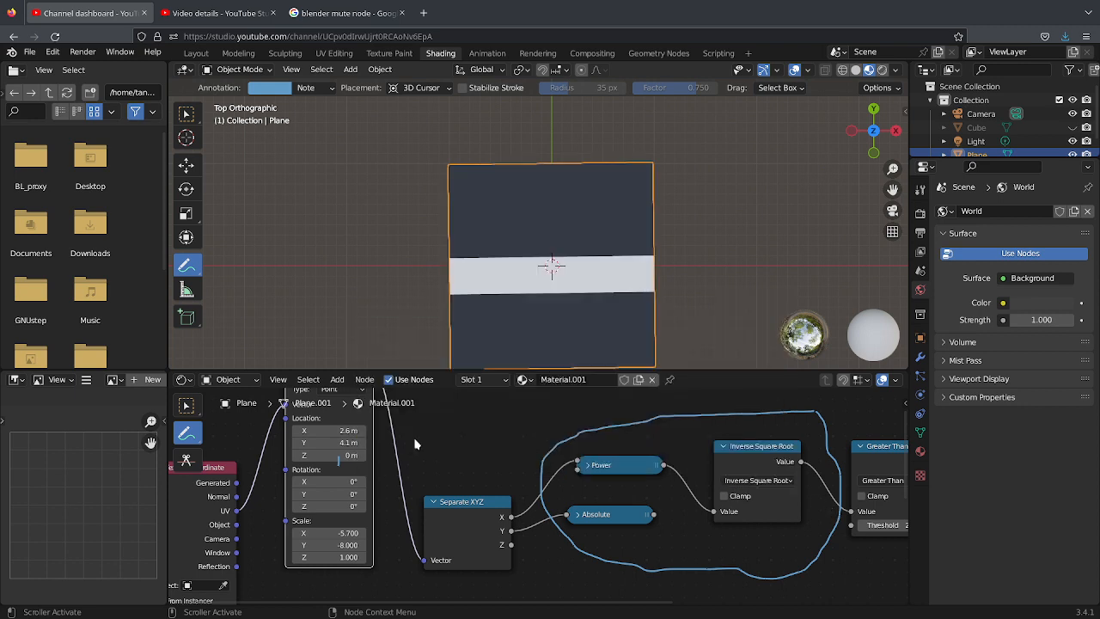
left_click(758, 481)
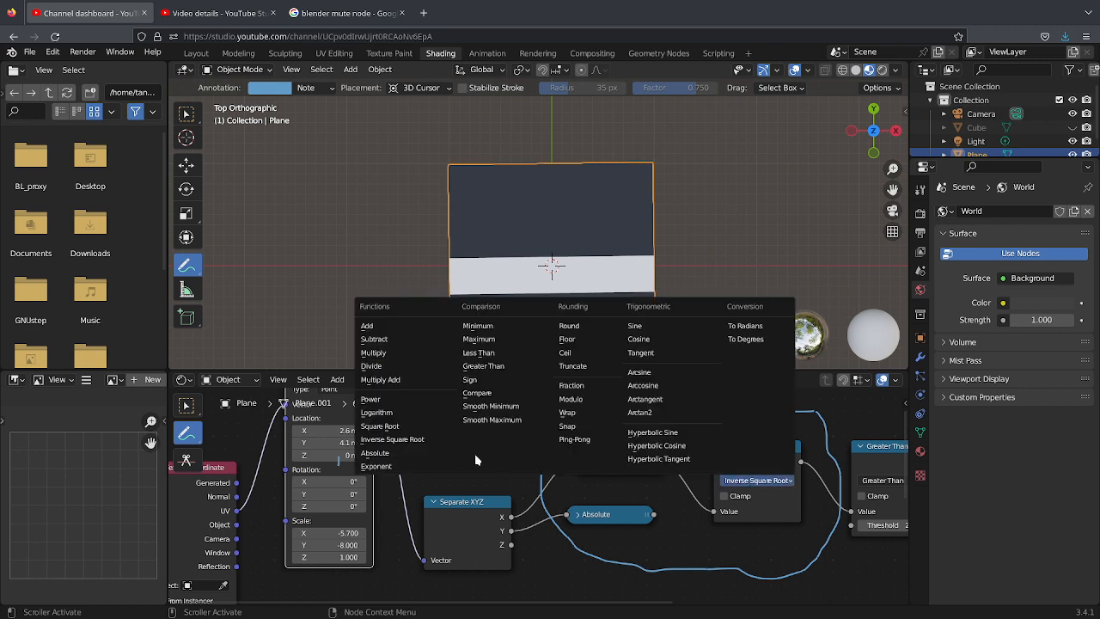
left_click(425, 452)
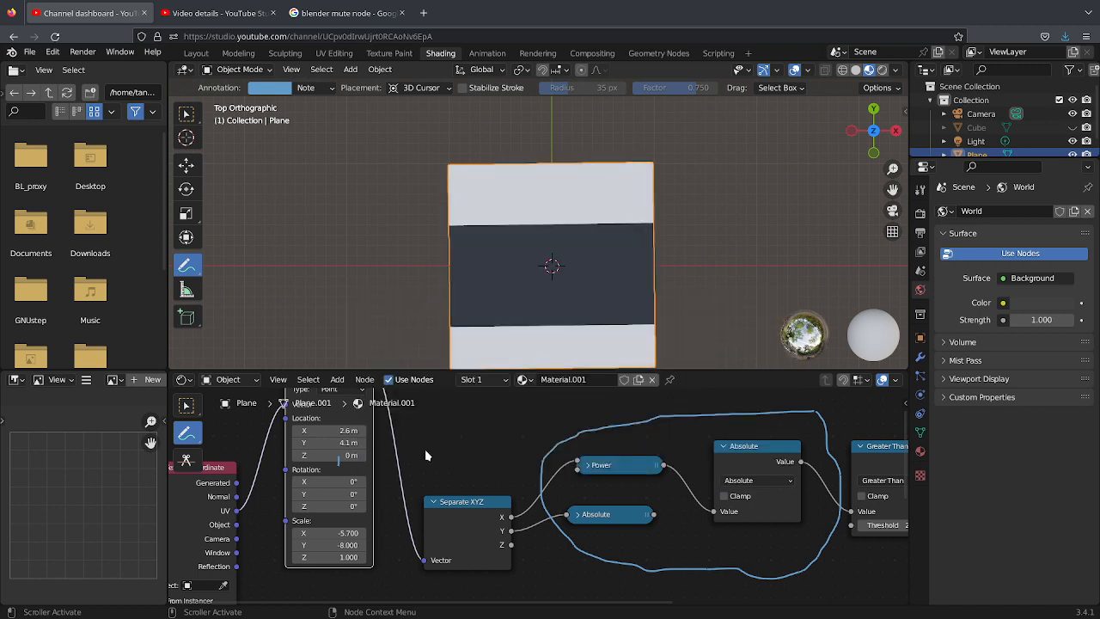
left_click(741, 482)
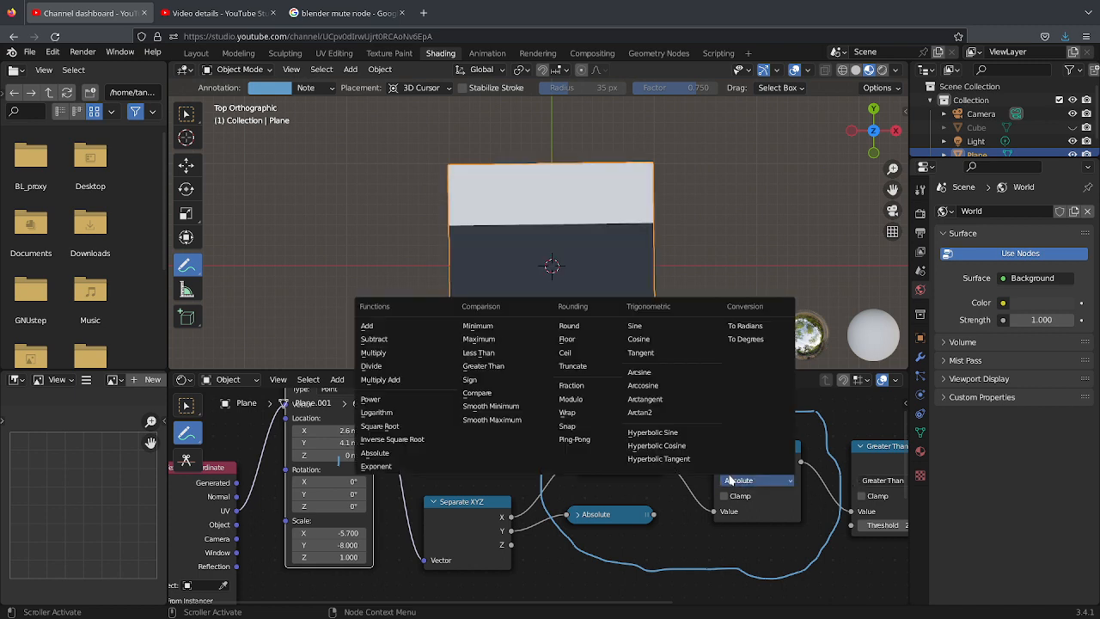
left_click(412, 465)
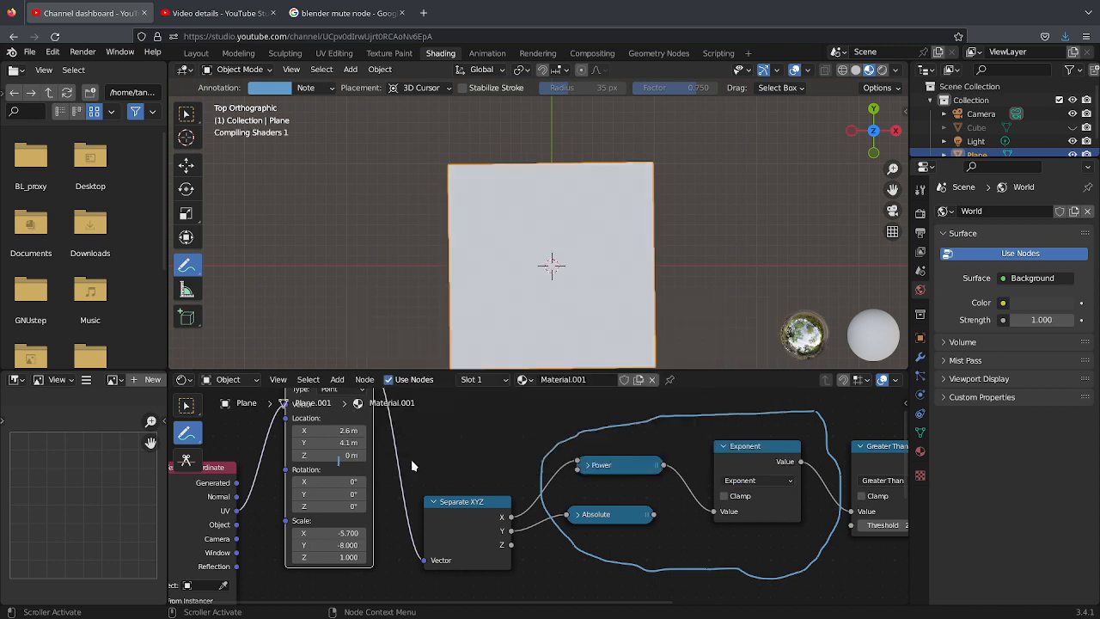
- Switch the combining node between Minimum and Maximum, and draw a small cross on the annotation loop above it
left_click(739, 482)
left_click(503, 324)
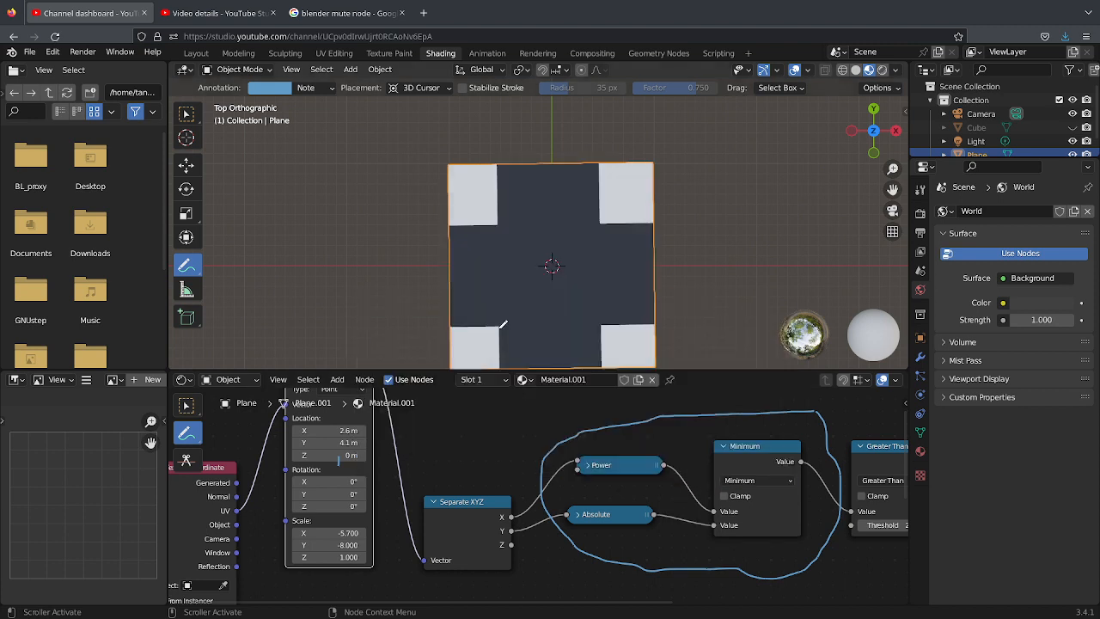
left_click(739, 481)
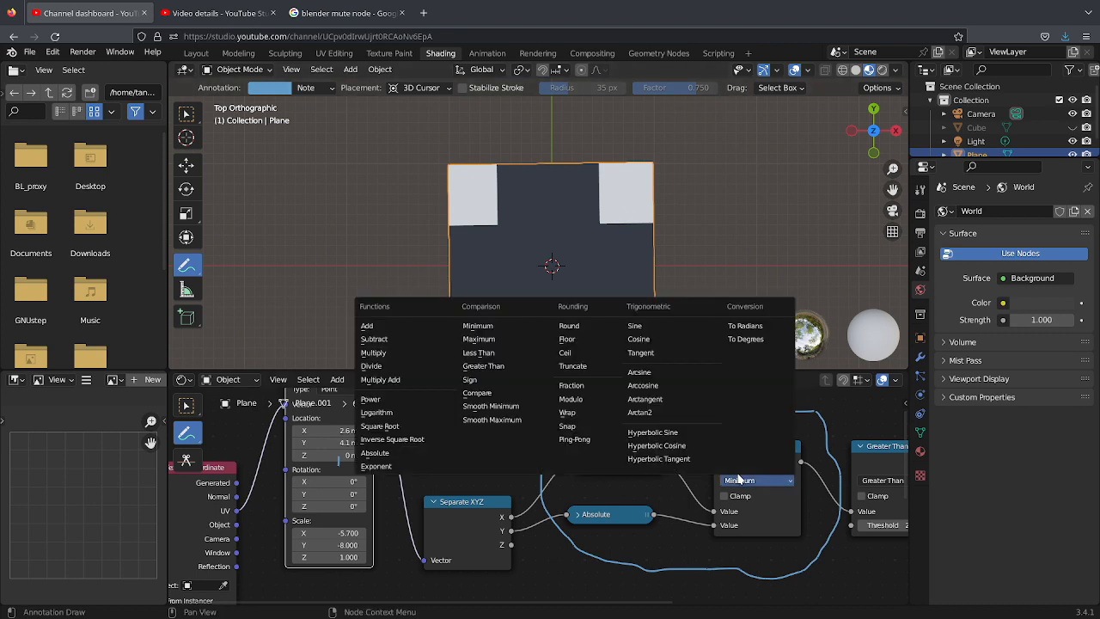
left_click(525, 339)
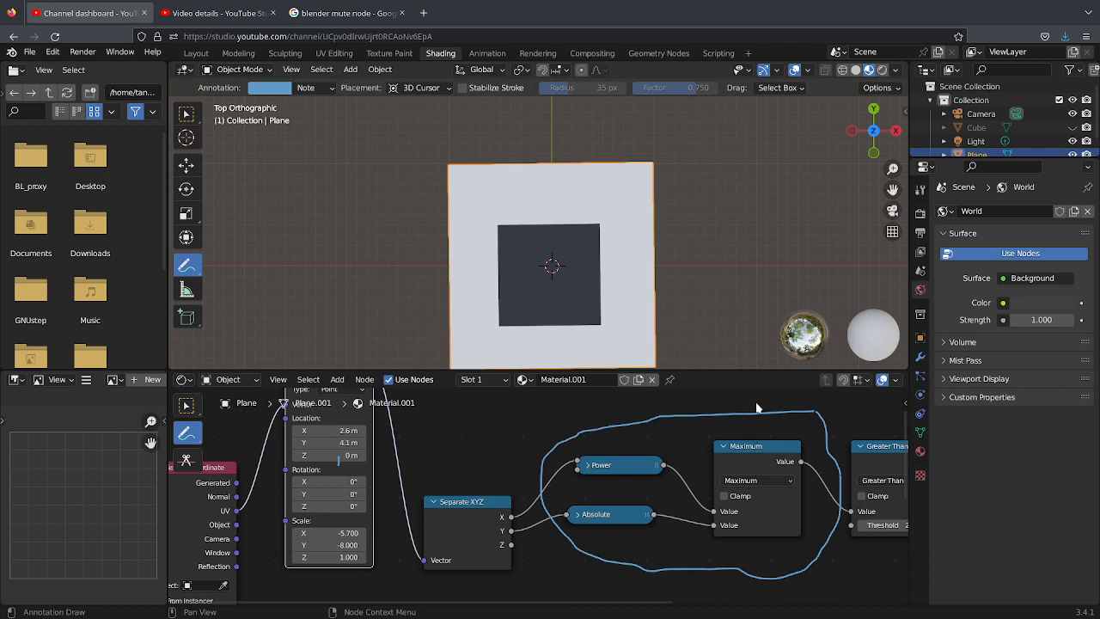
mouse_move(775, 400)
left_mouse_down()
mouse_move(755, 429)
mouse_move(776, 410)
mouse_move(784, 421)
left_mouse_up()
left_click(754, 483)
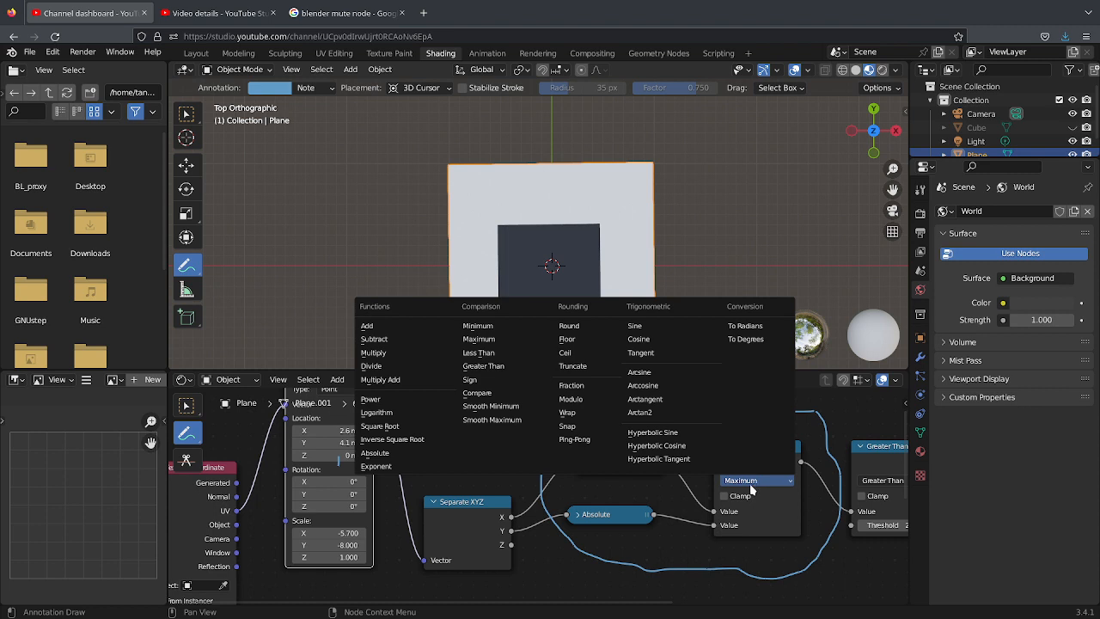
left_click(478, 325)
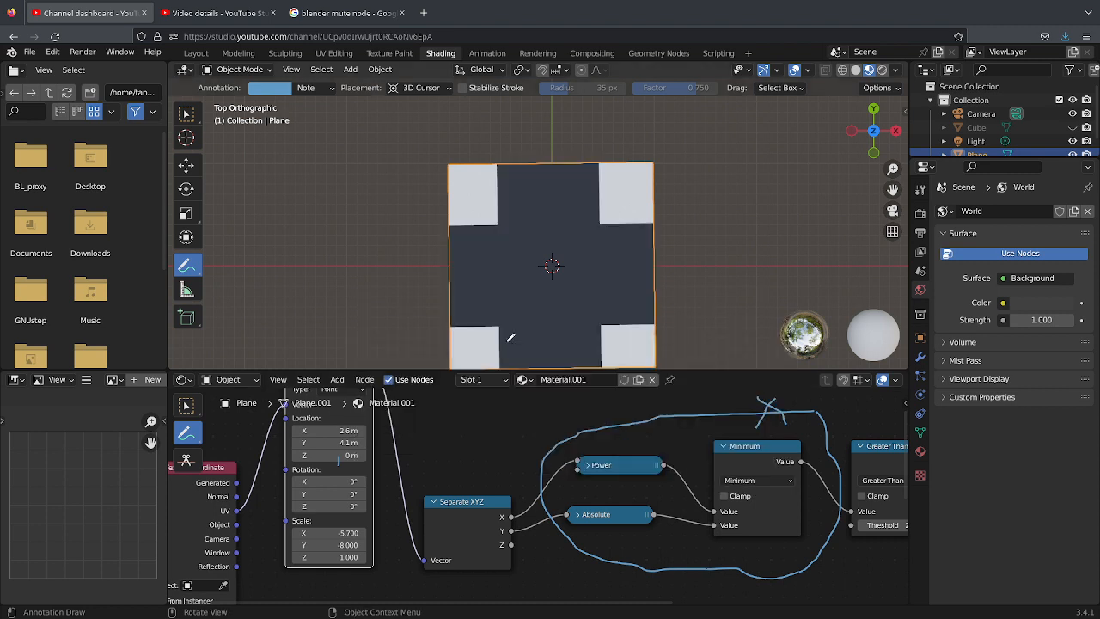
- Try the comparison operations Less Than, Greater Than, Sign and Compare on the combining Math node
left_click(769, 481)
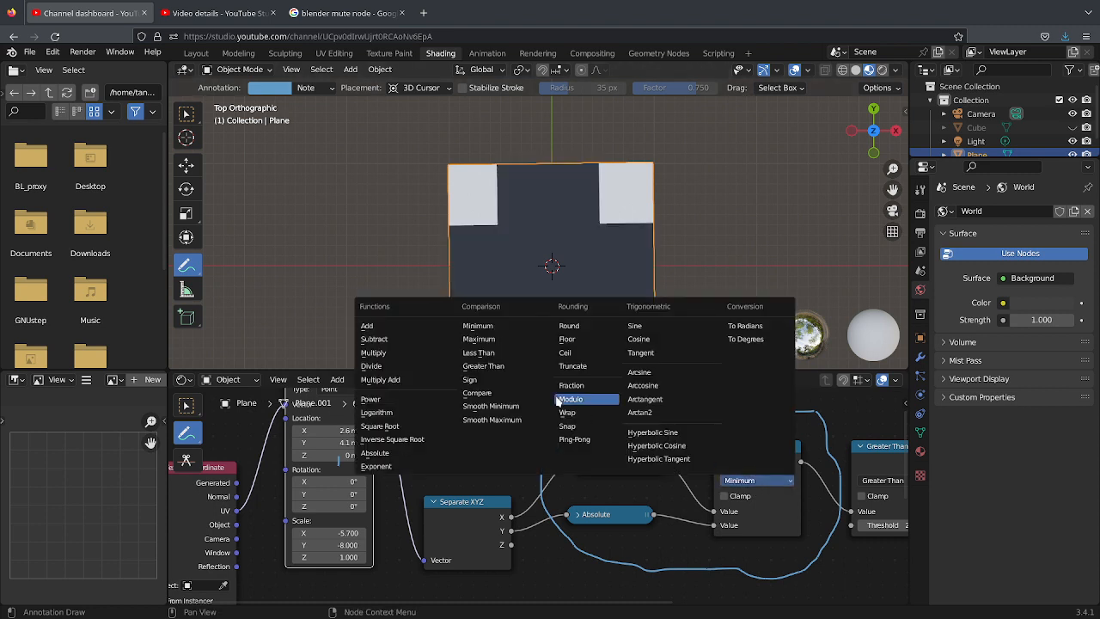
left_click(483, 353)
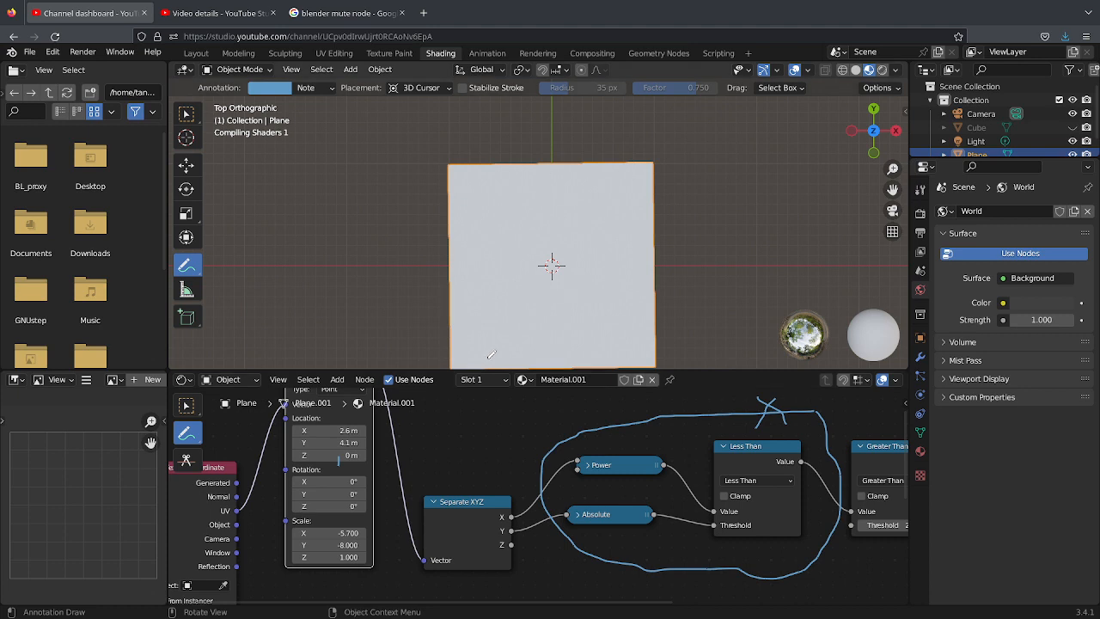
left_click(782, 479)
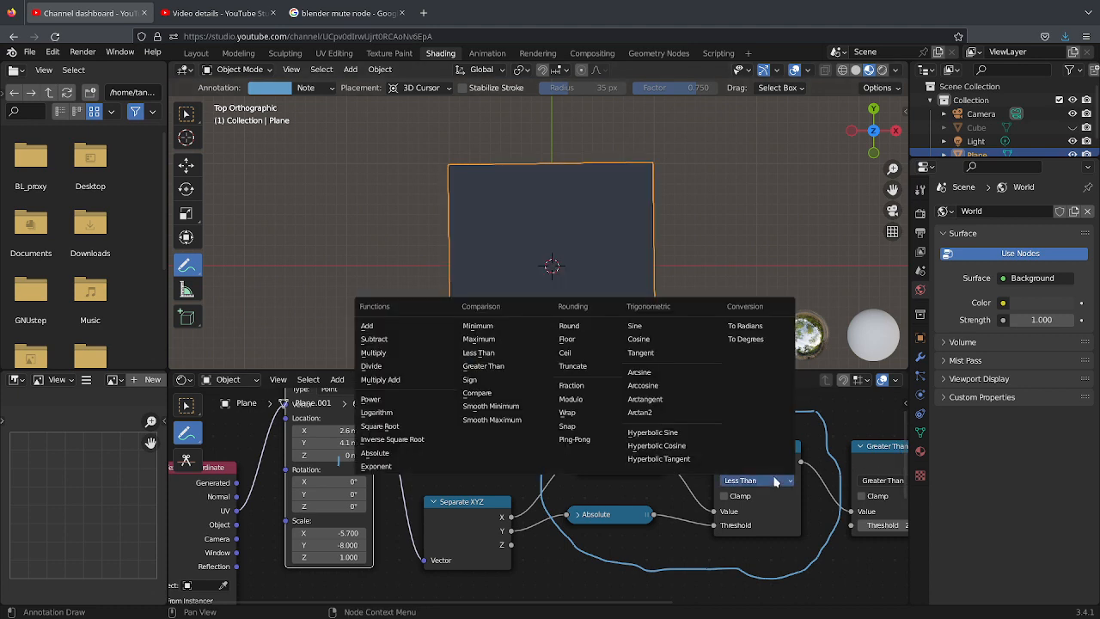
left_click(553, 367)
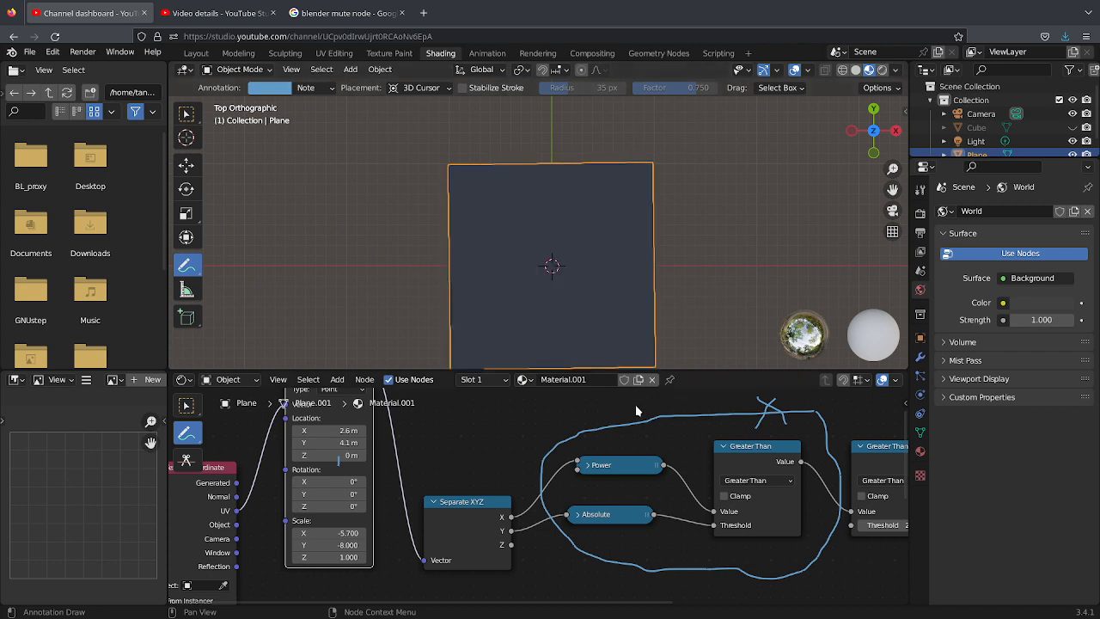
left_click(753, 481)
left_click(739, 479)
left_click(530, 366)
left_click(756, 480)
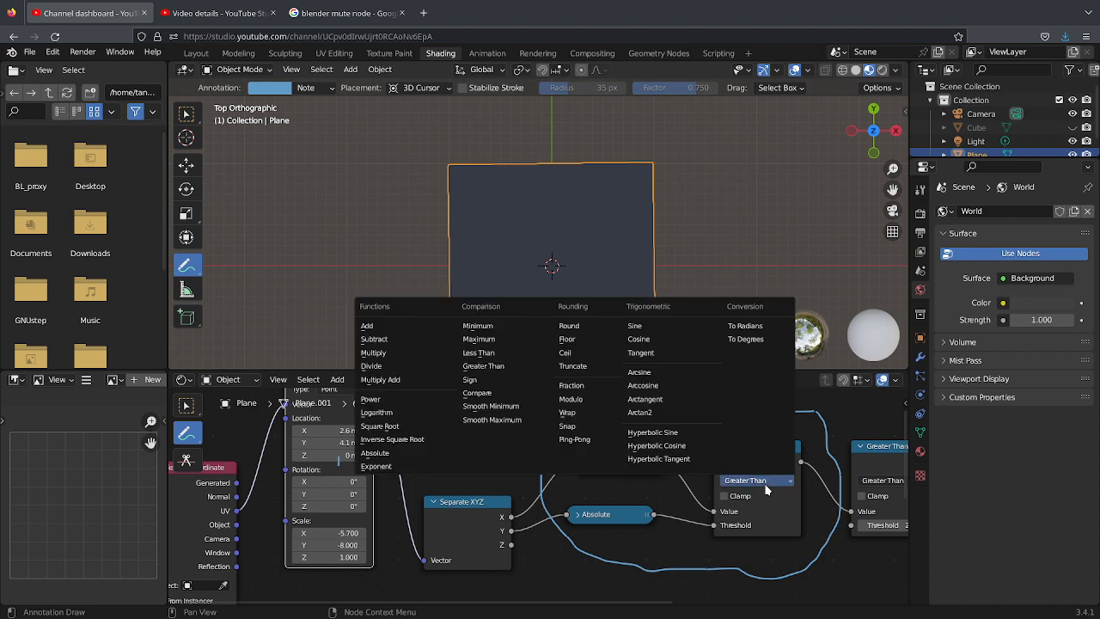
left_click(501, 380)
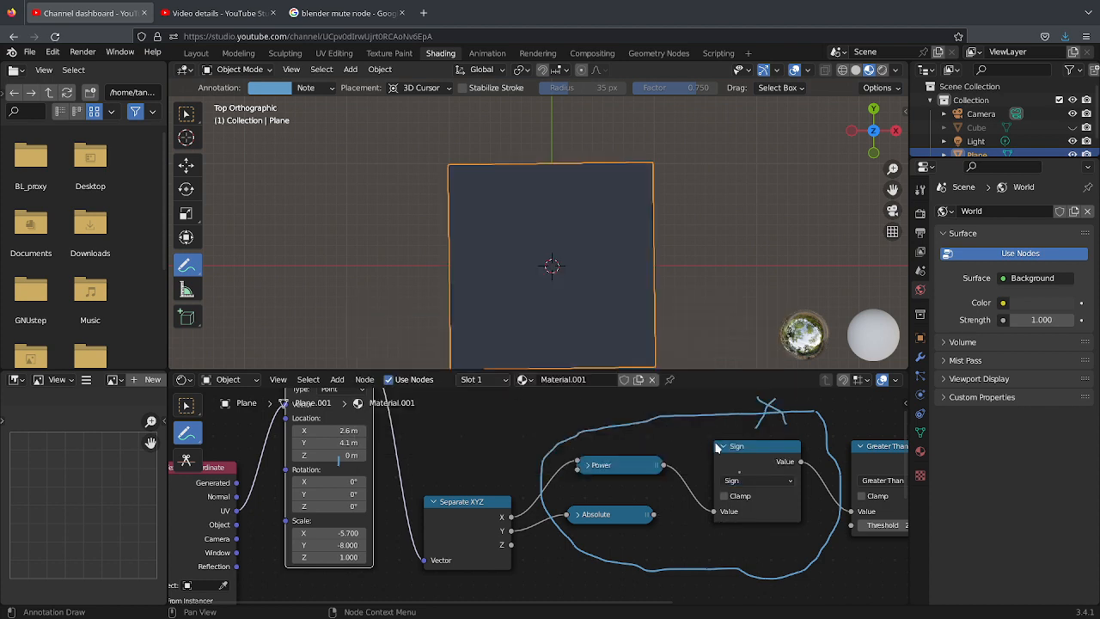
left_click(754, 480)
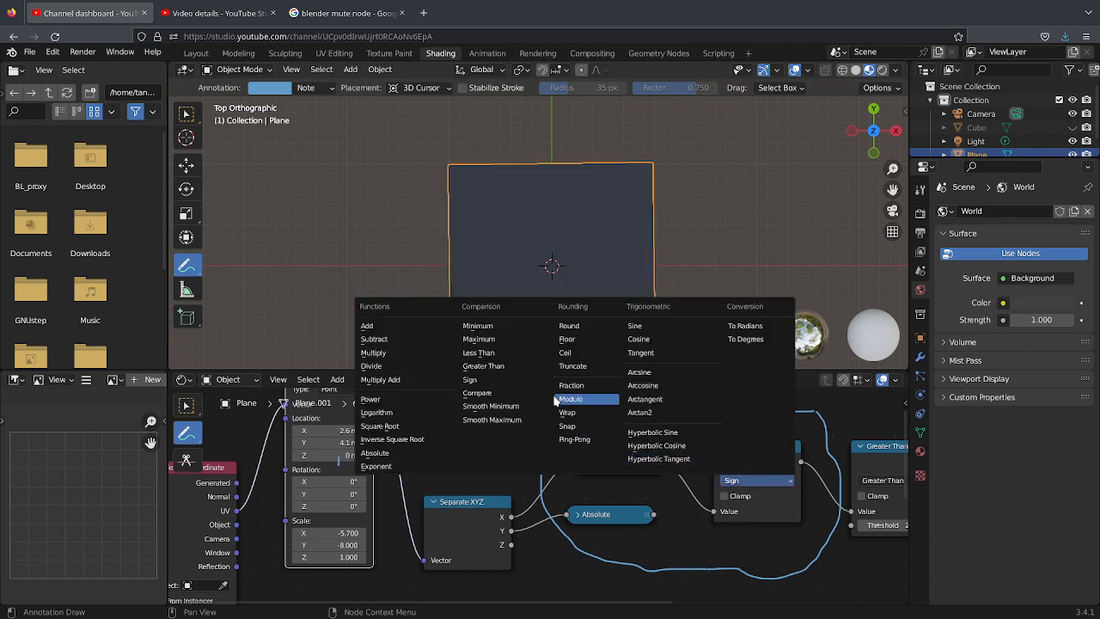
left_click(514, 395)
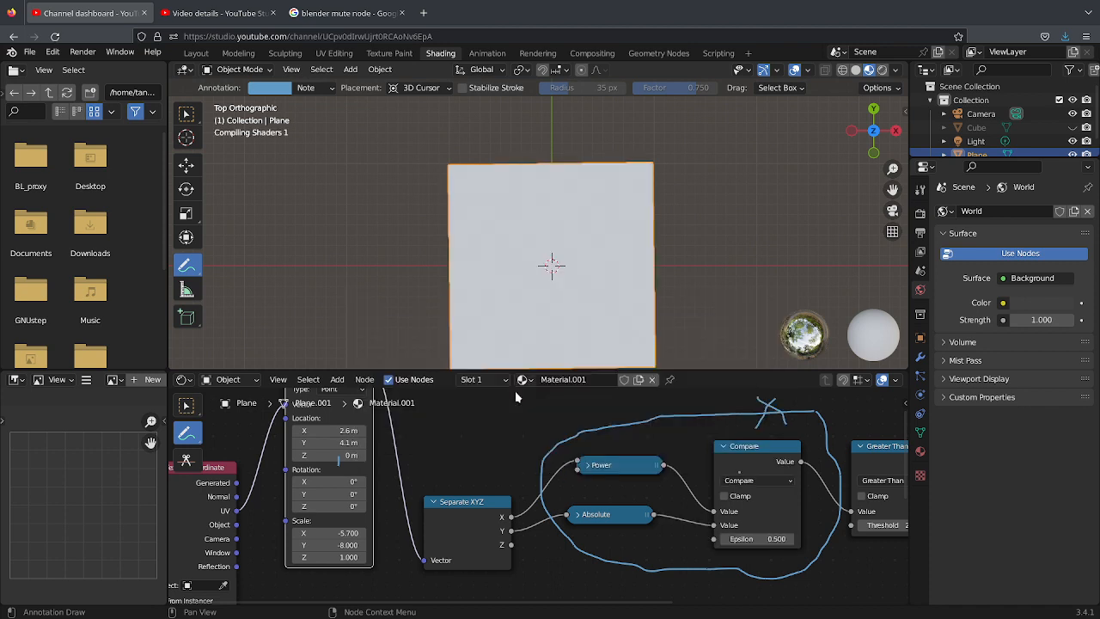
- Try Round, Floor, Ceil and Fraction as the combining node's operation, and set it to Modulo
left_click(774, 482)
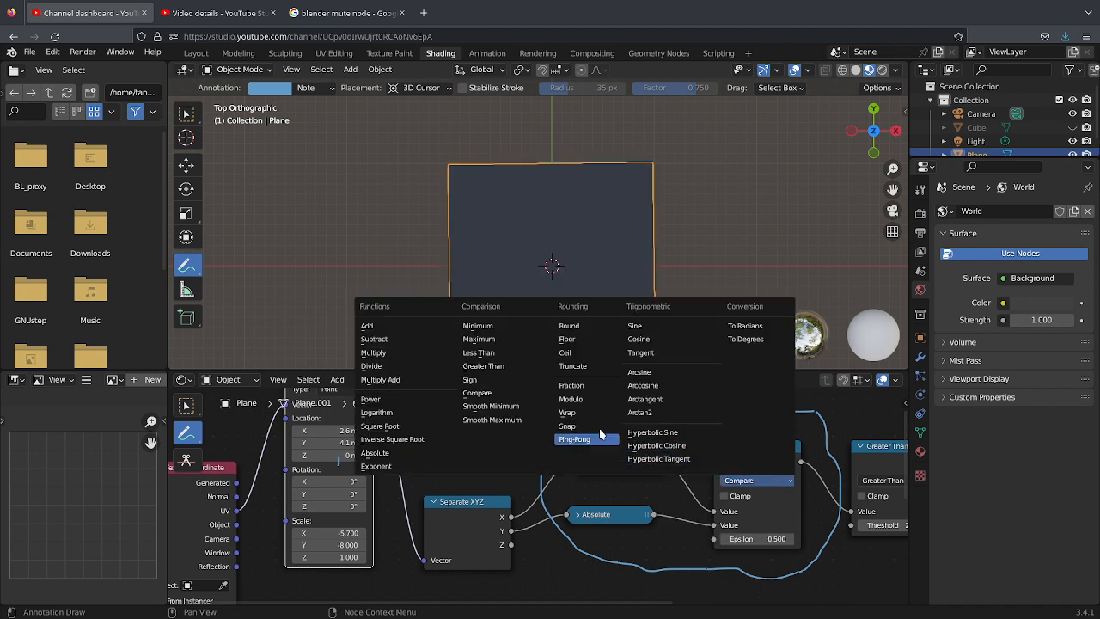
left_click(570, 327)
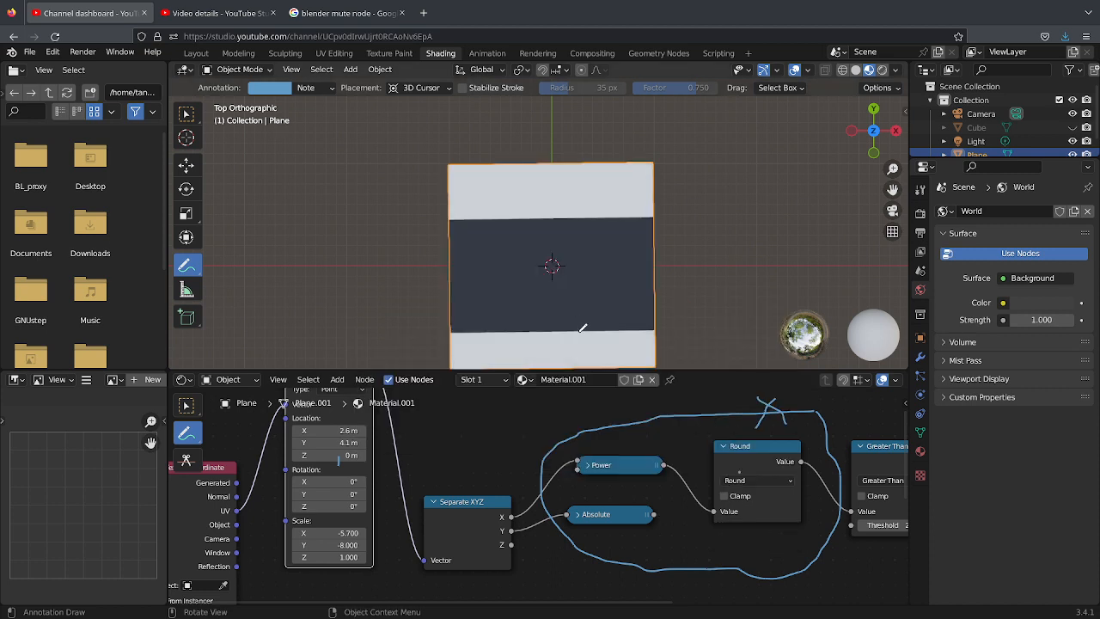
left_click(773, 481)
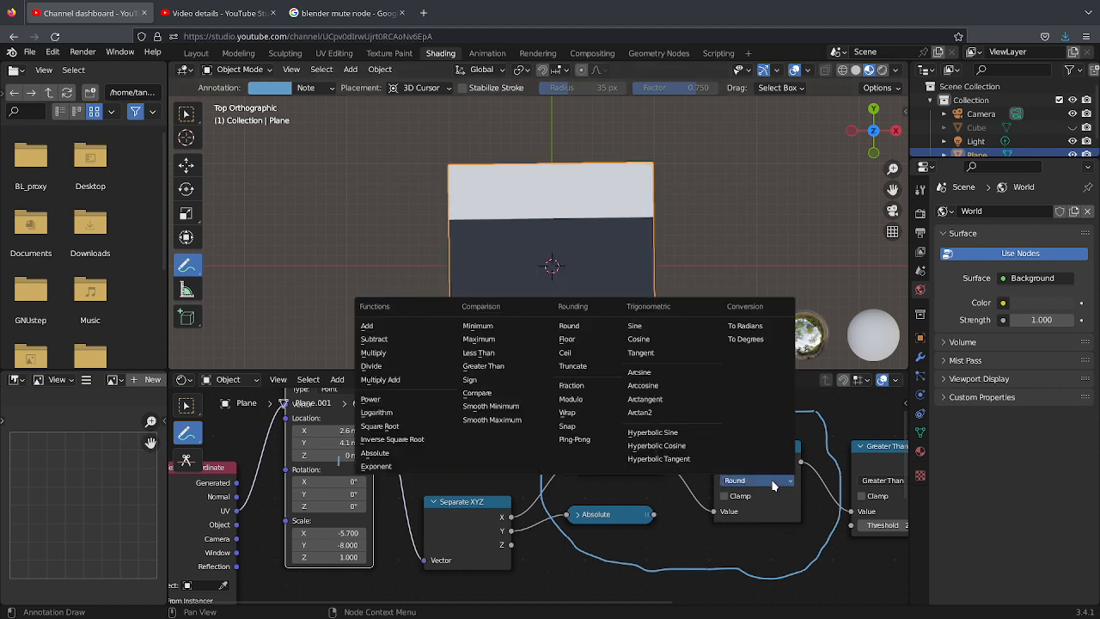
left_click(592, 339)
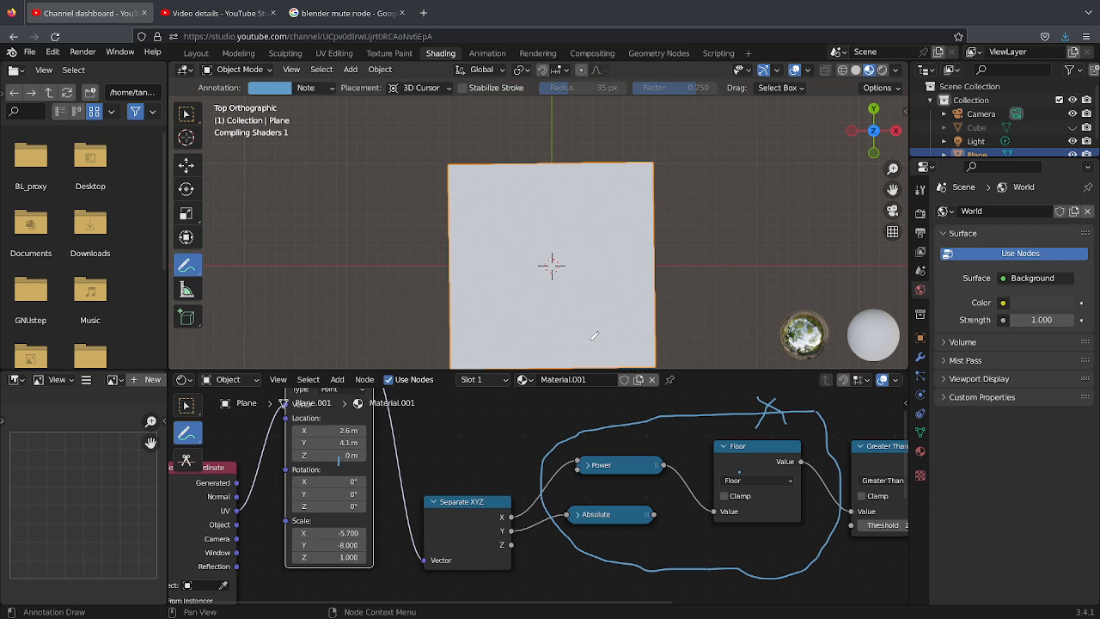
left_click(744, 480)
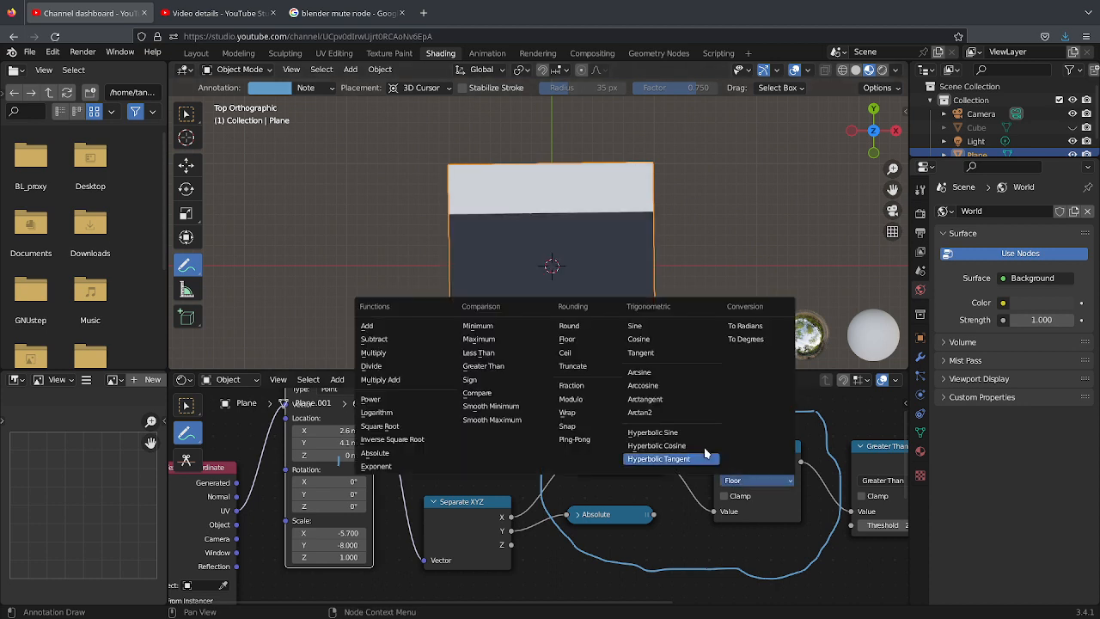
left_click(589, 352)
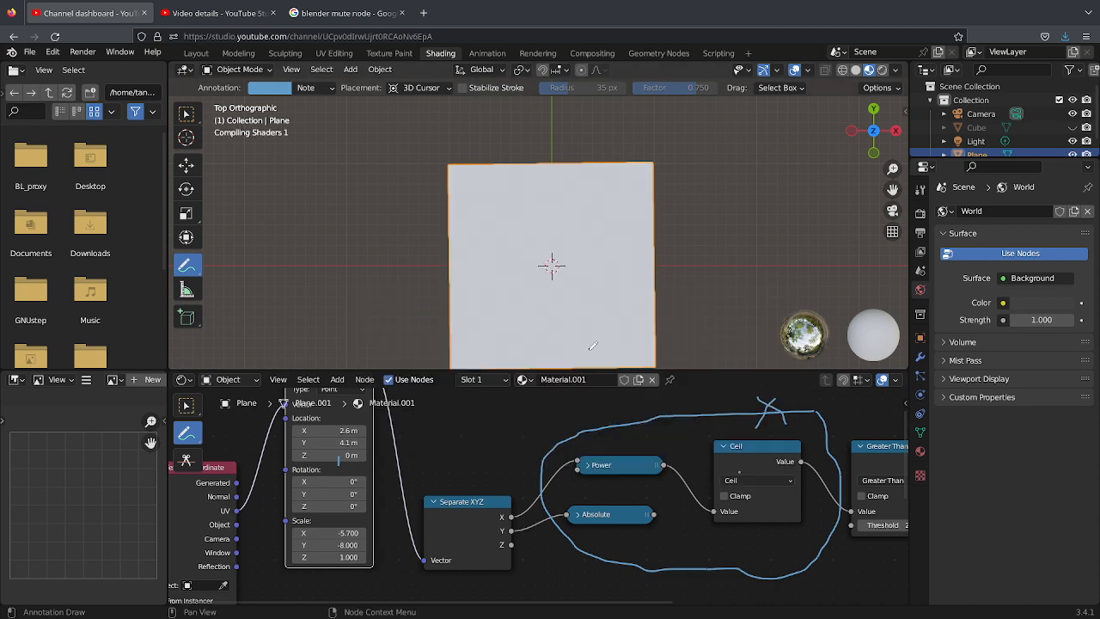
left_click(744, 481)
left_click(573, 387)
left_click(734, 480)
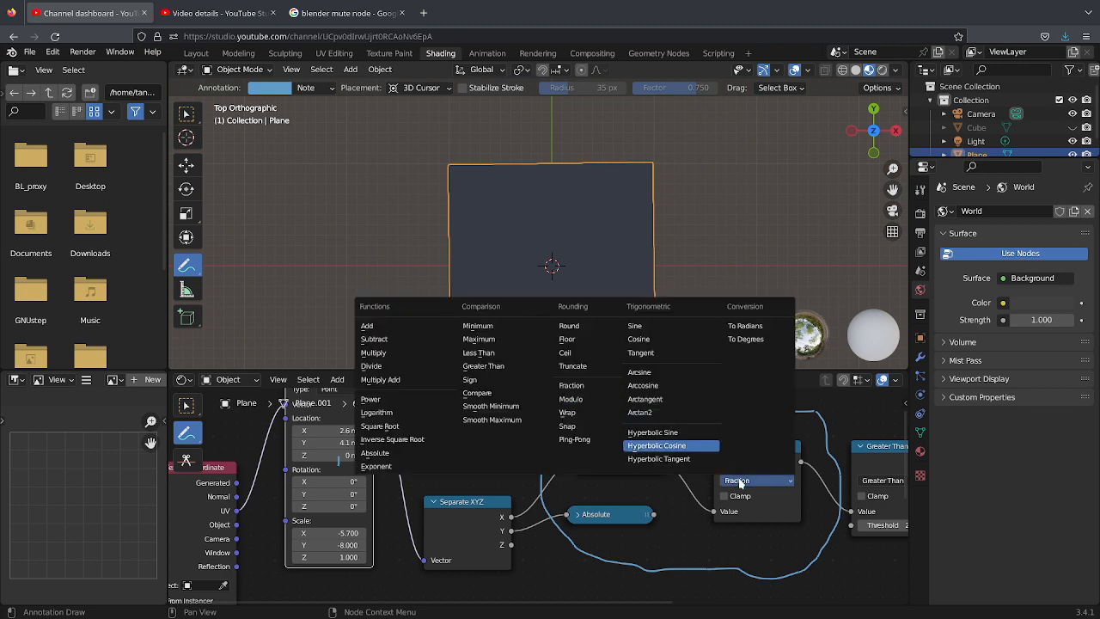
left_click(606, 408)
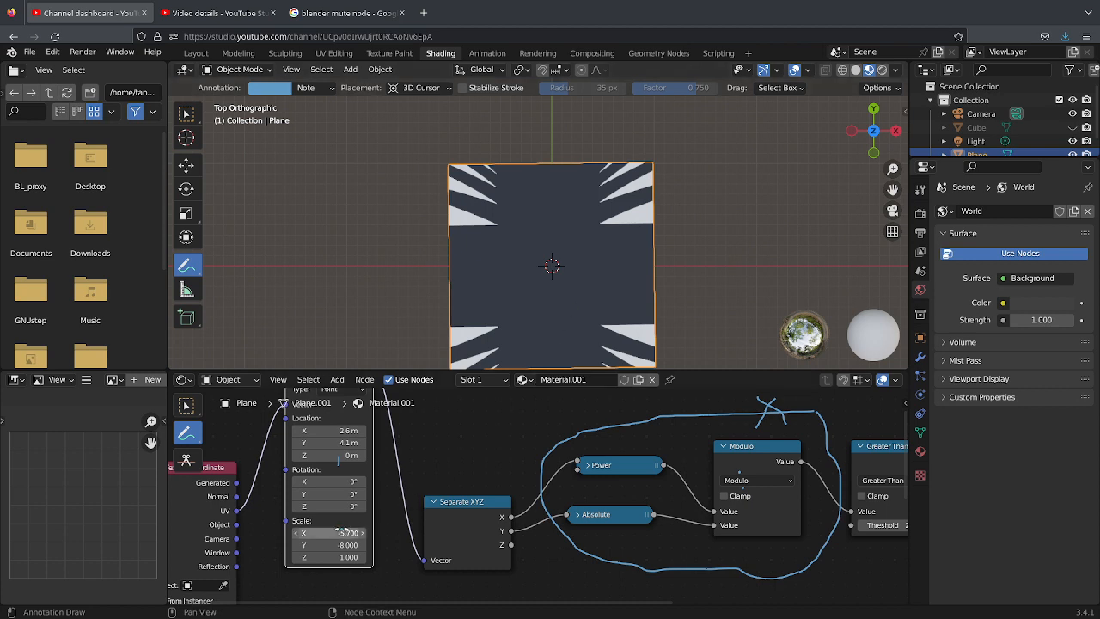
- Set the Mapping node's X scale to -9.6 and draw a small annotation loop on the plane below its centre
left_click_drag(342, 530, 408, 544)
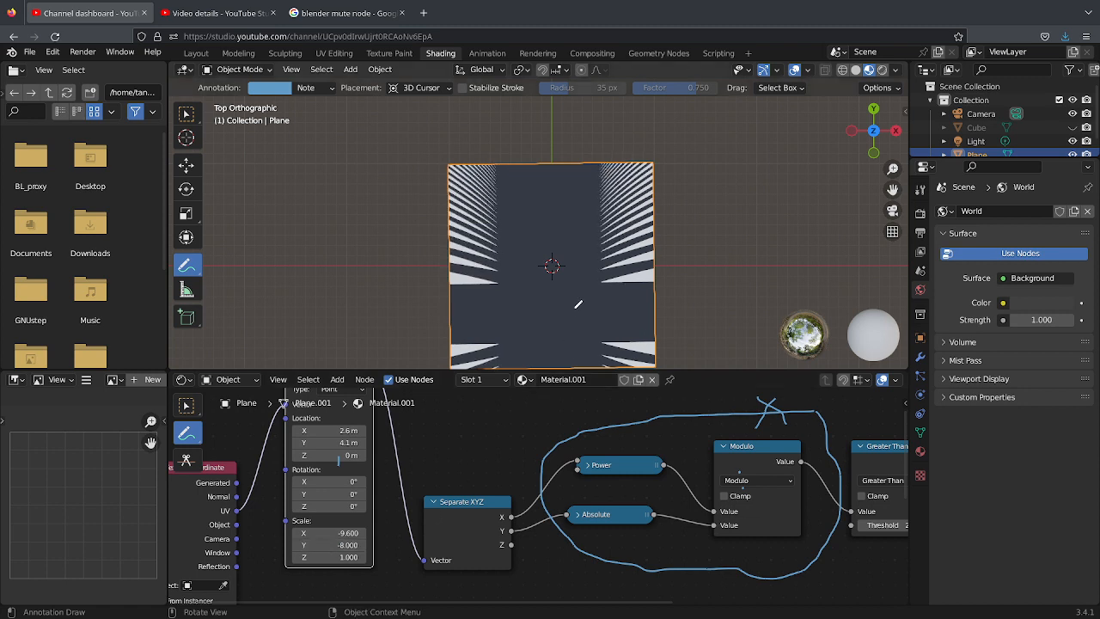
mouse_move(551, 303)
left_mouse_down()
mouse_move(555, 325)
mouse_move(538, 318)
mouse_move(560, 314)
mouse_move(548, 325)
left_mouse_up()
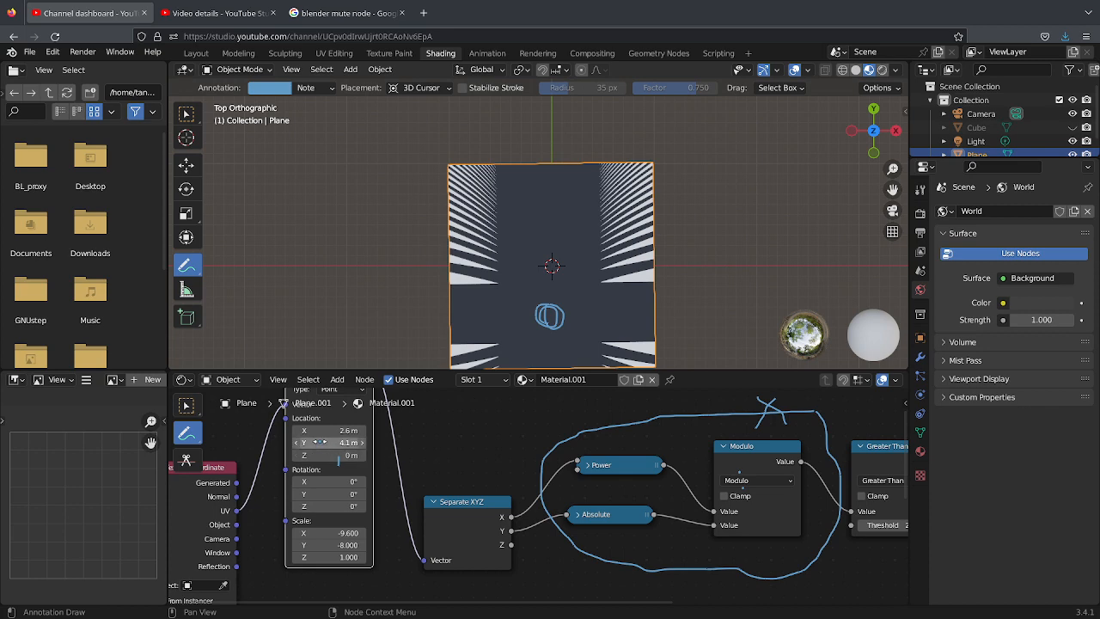
- Vary the Mapping node's location and X scale, ending at Location X -4.3 m, Y 11.4 m and Scale X -5.4
left_click_drag(315, 429, 264, 430)
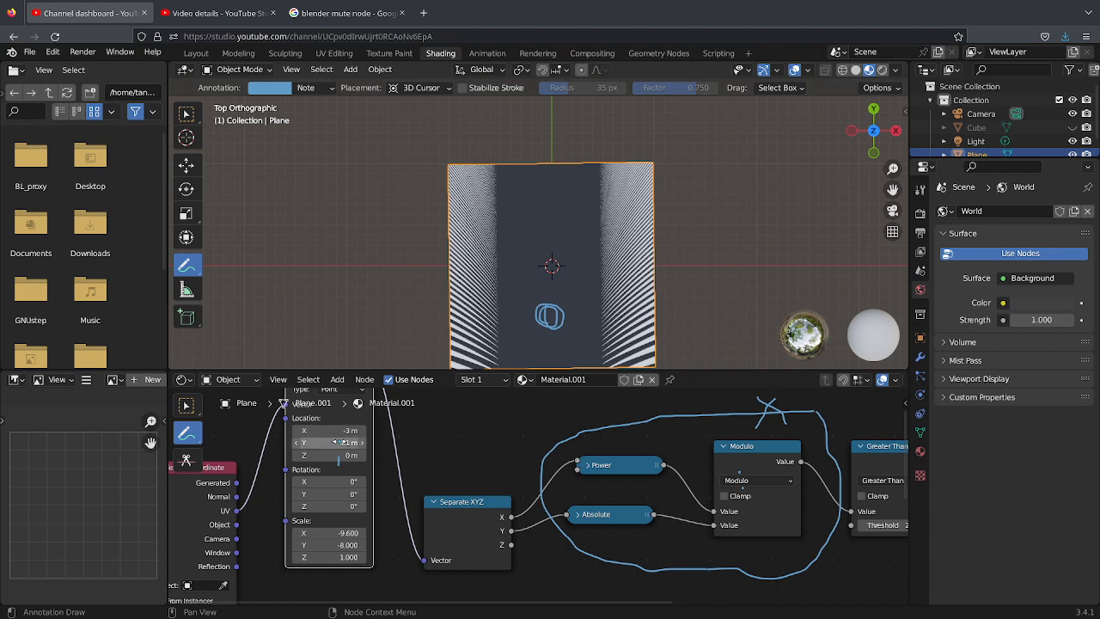
left_click_drag(339, 442, 310, 443)
left_click_drag(335, 533, 382, 533)
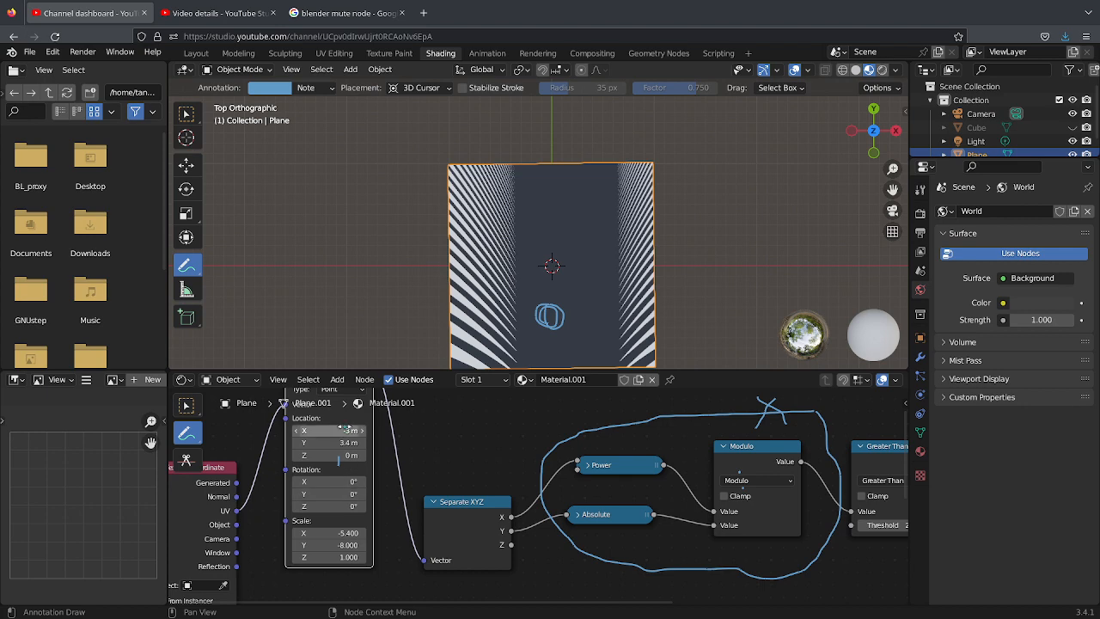
mouse_move(331, 430)
left_mouse_down()
mouse_move(316, 430)
mouse_move(370, 442)
mouse_move(344, 443)
left_mouse_up()
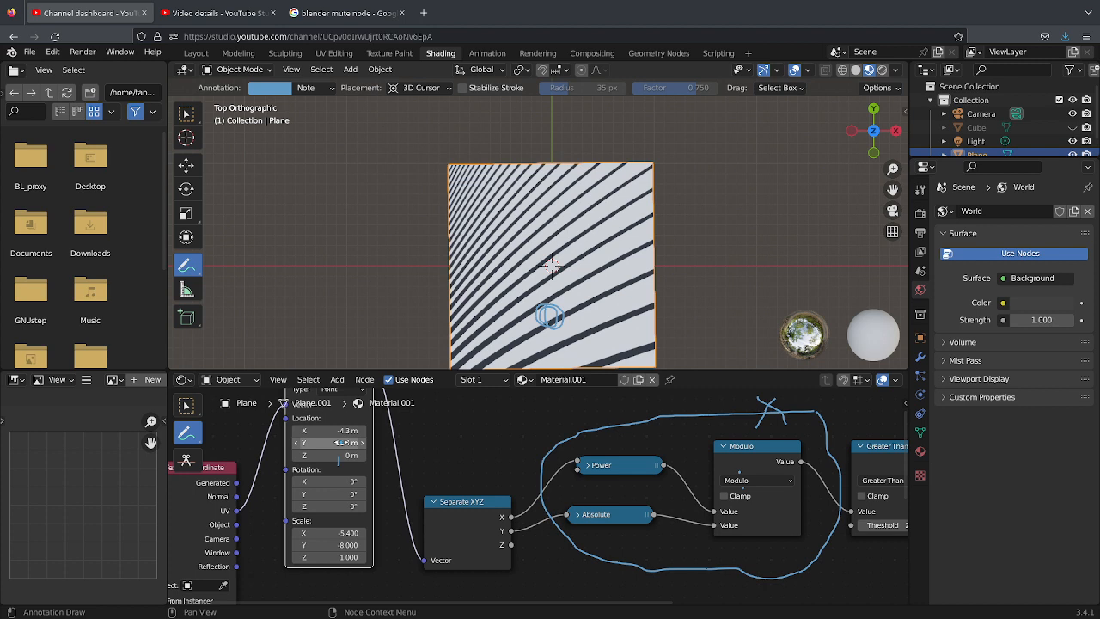
left_click_drag(337, 443, 378, 443)
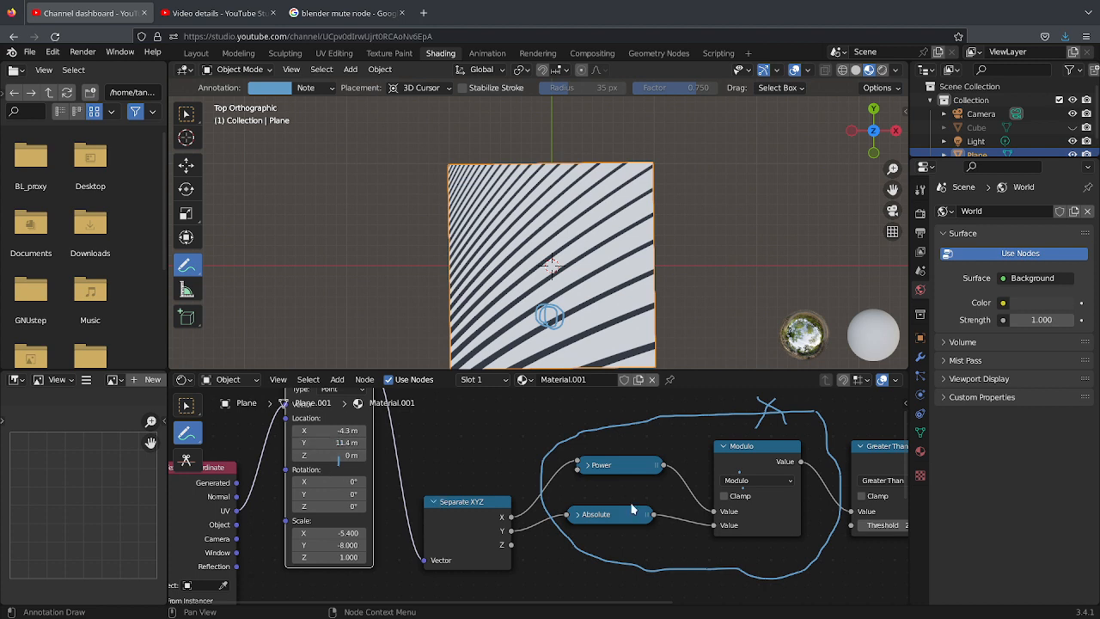
- Open the operation choices of the combining Modulo node
middle_click_drag(632, 508, 485, 507)
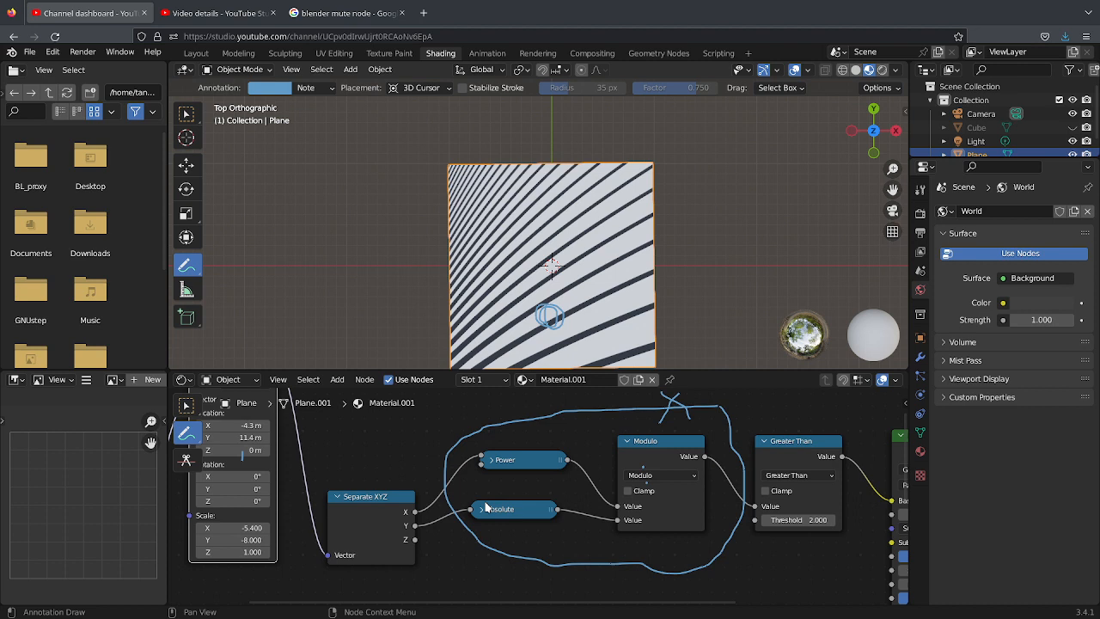
left_click(679, 475)
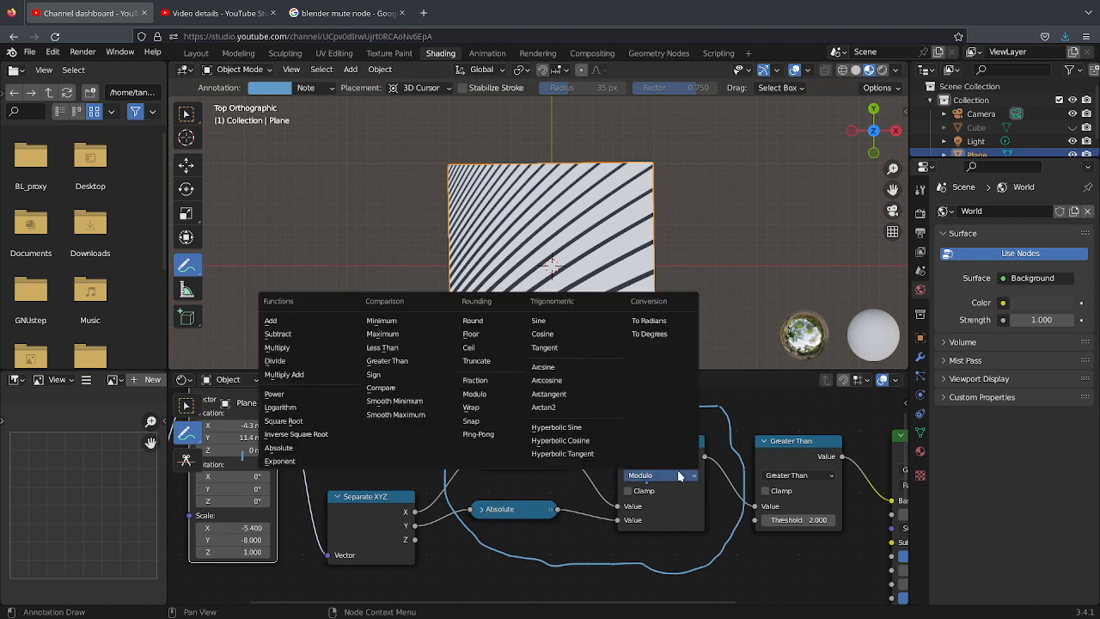